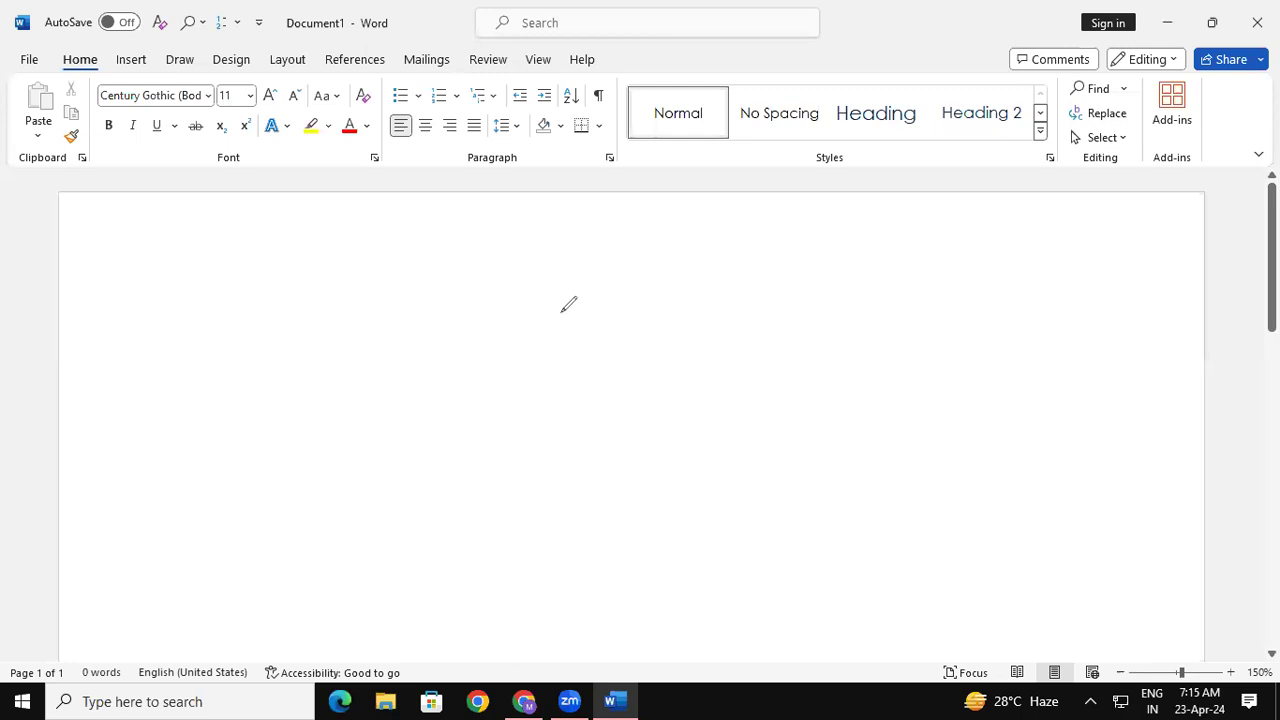
{"action": "left_click_drag", "start_coordinate": [575, 312], "coordinate": [718, 336]}
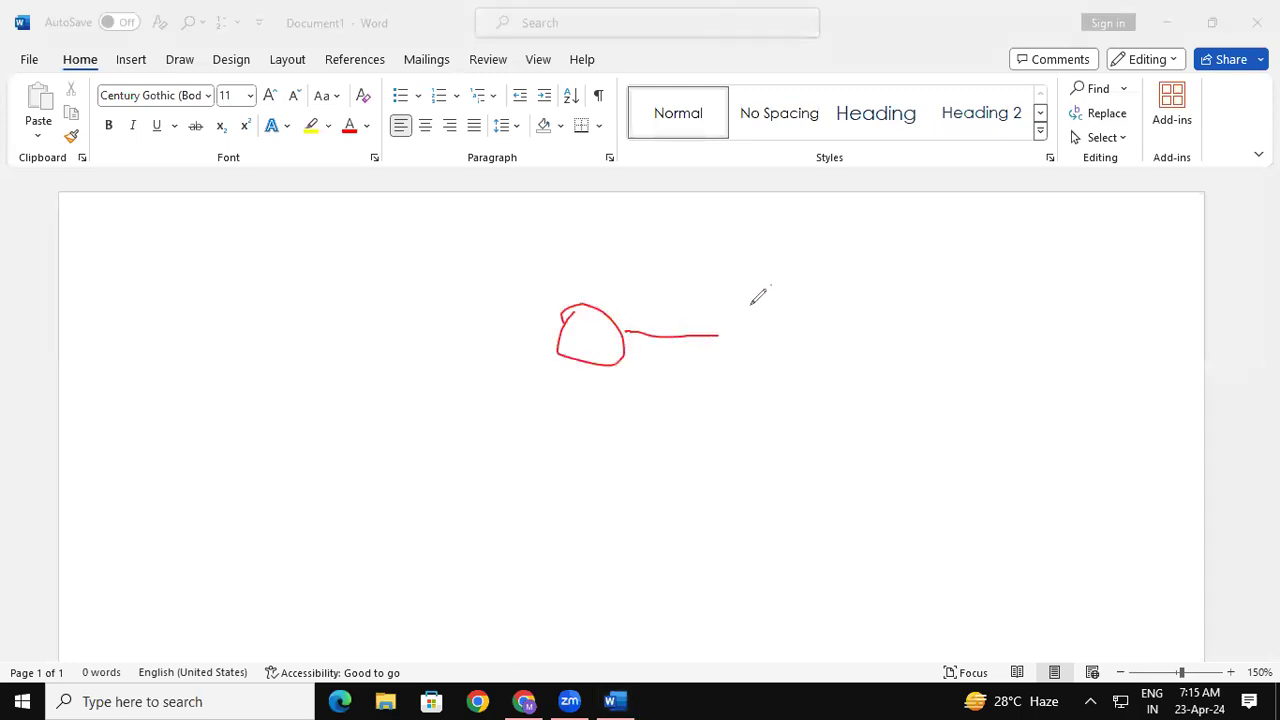
{"action": "left_click_drag", "start_coordinate": [762, 278], "coordinate": [757, 284]}
{"action": "left_click_drag", "start_coordinate": [1038, 208], "coordinate": [1055, 241]}
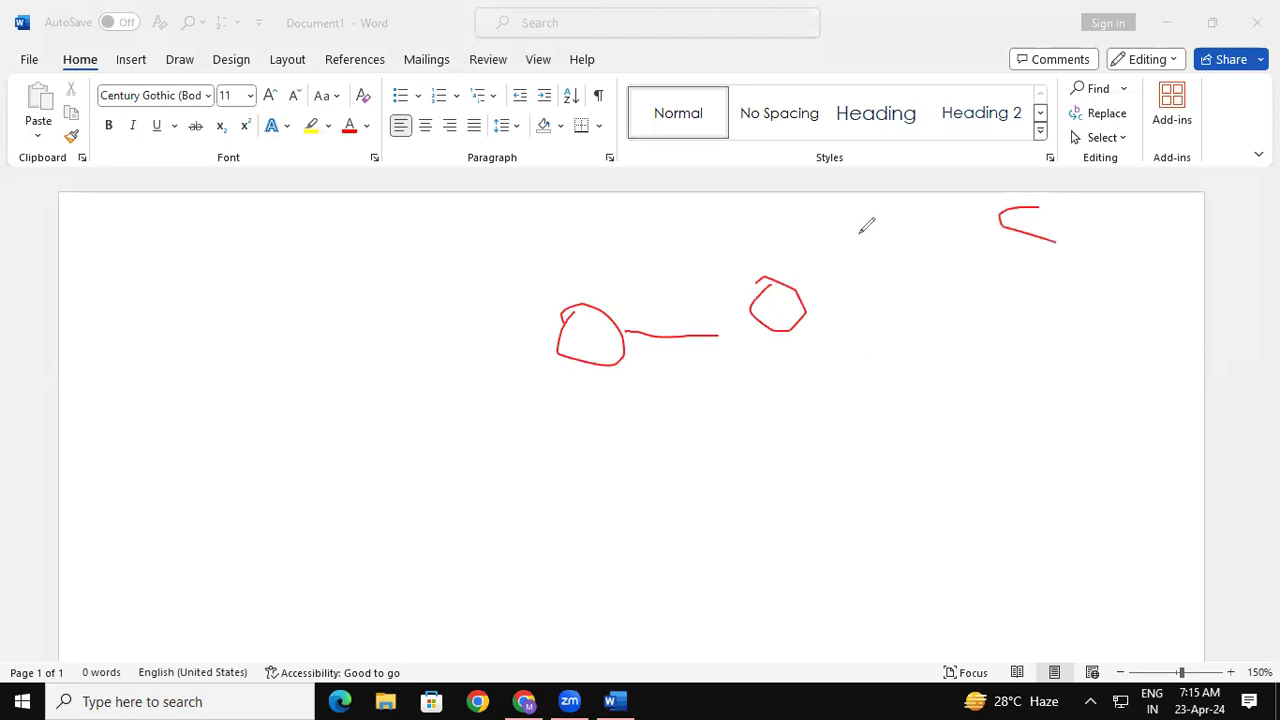
{"action": "mouse_move", "coordinate": [157, 226]}
{"action": "left_mouse_down"}
{"action": "mouse_move", "coordinate": [155, 297]}
{"action": "mouse_move", "coordinate": [152, 265]}
{"action": "left_mouse_up"}
{"action": "left_click_drag", "start_coordinate": [148, 251], "coordinate": [214, 254]}
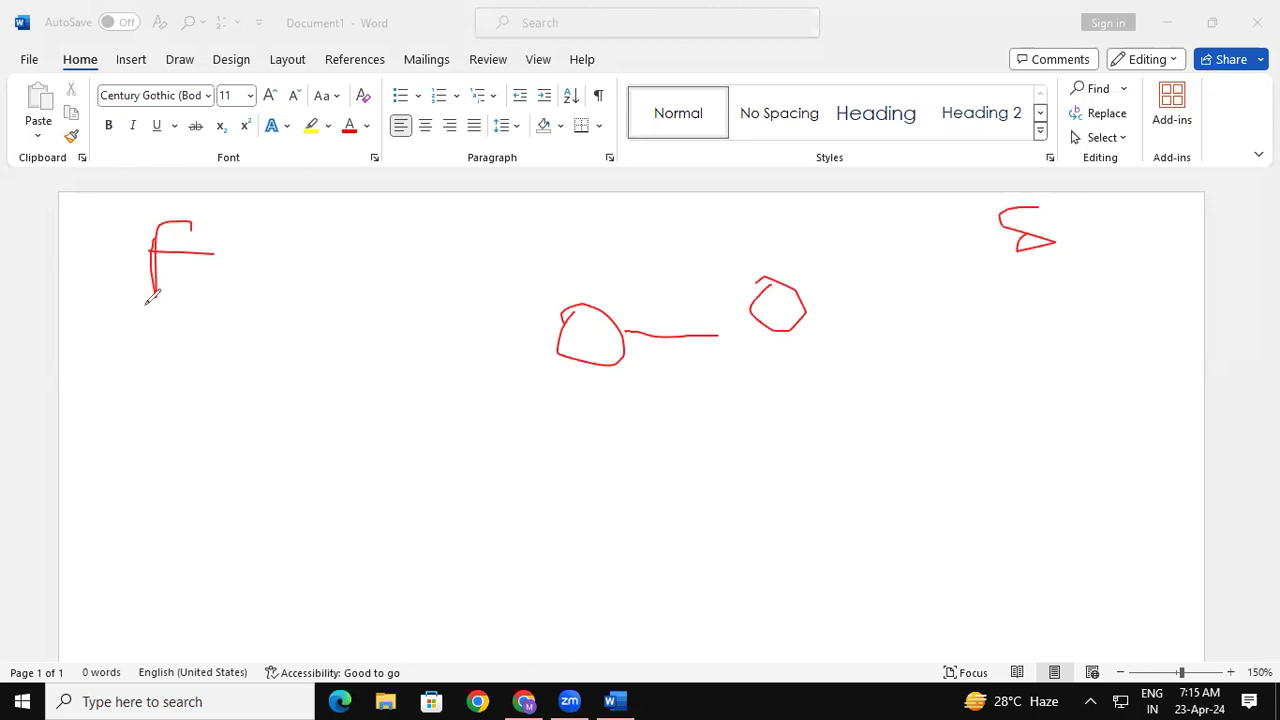
{"action": "left_click", "coordinate": [67, 458]}
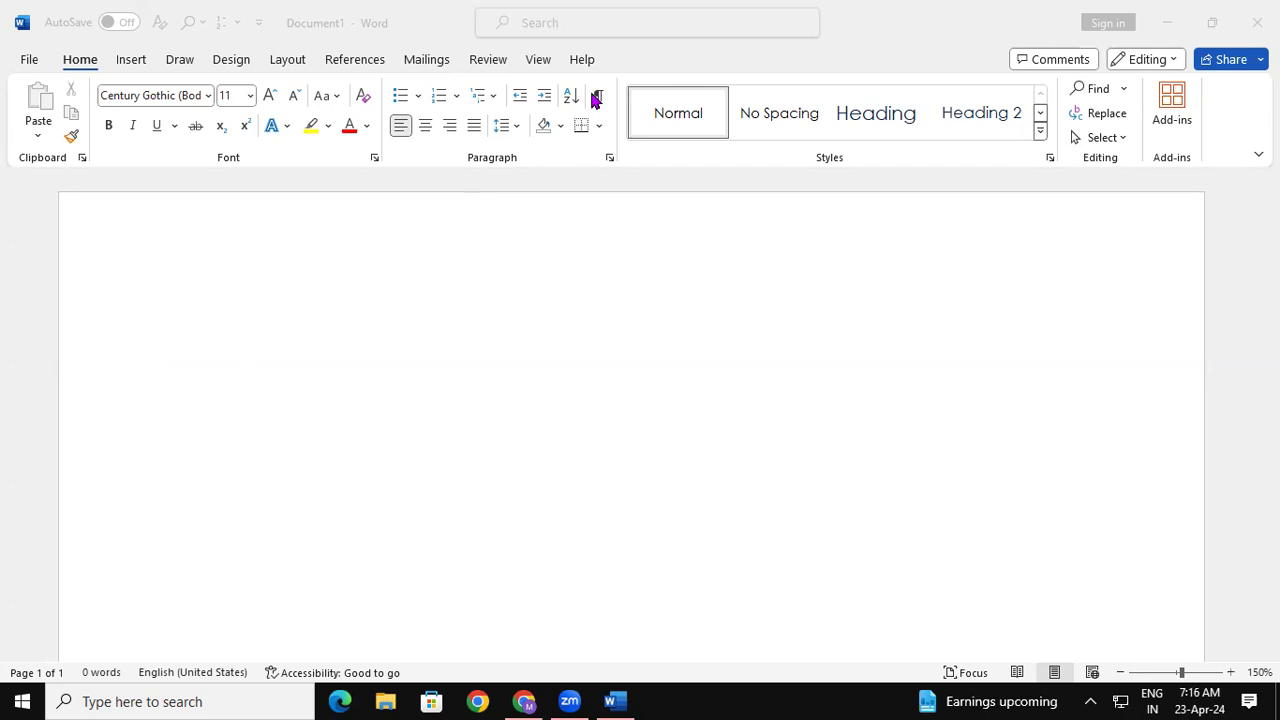
{"action": "left_click", "coordinate": [589, 340]}
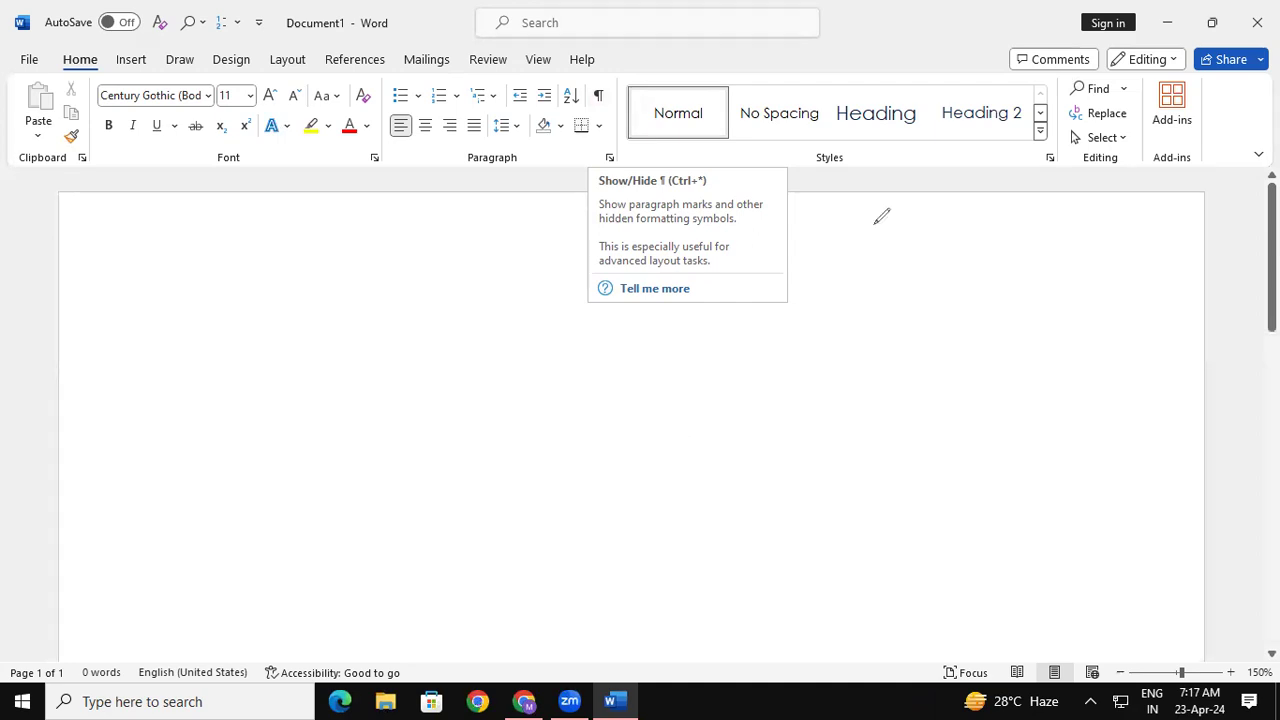
{"action": "left_click_drag", "start_coordinate": [829, 210], "coordinate": [750, 310]}
{"action": "left_click_drag", "start_coordinate": [897, 269], "coordinate": [889, 306]}
{"action": "mouse_move", "coordinate": [941, 234]}
{"action": "left_mouse_down"}
{"action": "mouse_move", "coordinate": [951, 303]}
{"action": "mouse_move", "coordinate": [1007, 271]}
{"action": "mouse_move", "coordinate": [1056, 268]}
{"action": "left_mouse_up"}
{"action": "left_click_drag", "start_coordinate": [1041, 215], "coordinate": [1078, 268]}
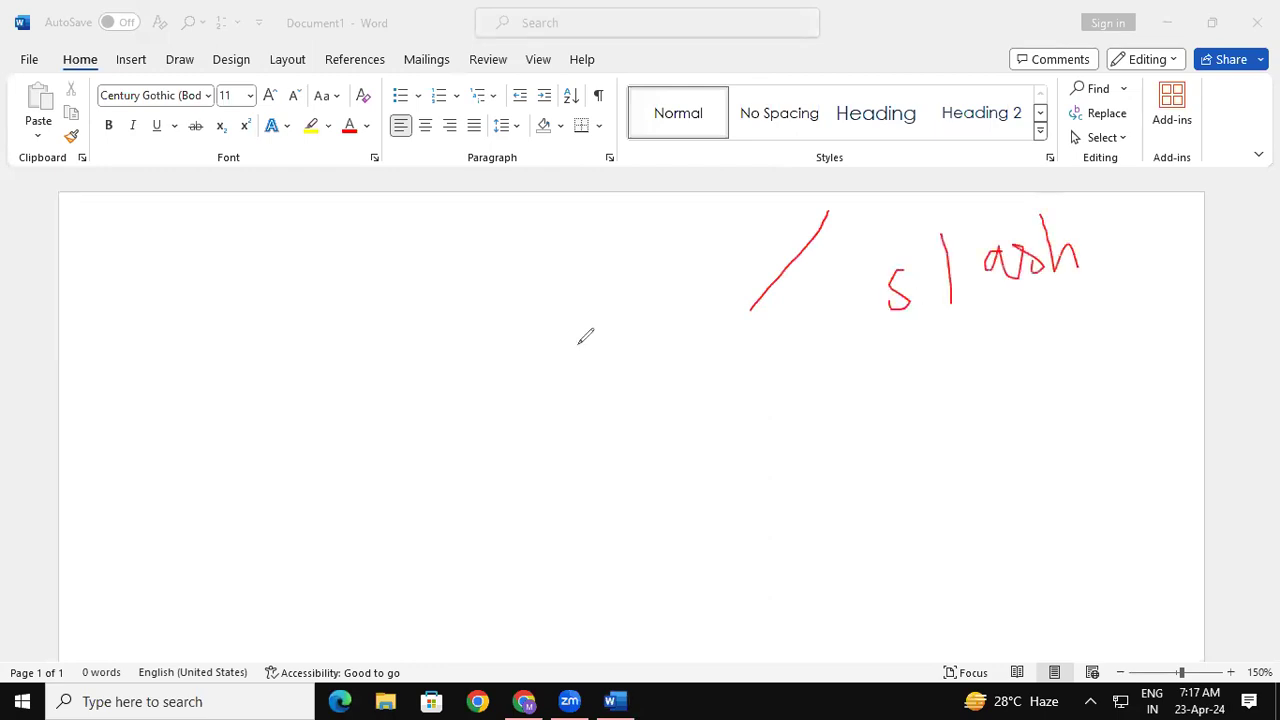
{"action": "mouse_move", "coordinate": [480, 236]}
{"action": "left_mouse_down"}
{"action": "mouse_move", "coordinate": [551, 283]}
{"action": "mouse_move", "coordinate": [563, 313]}
{"action": "mouse_move", "coordinate": [551, 361]}
{"action": "mouse_move", "coordinate": [592, 312]}
{"action": "left_mouse_up"}
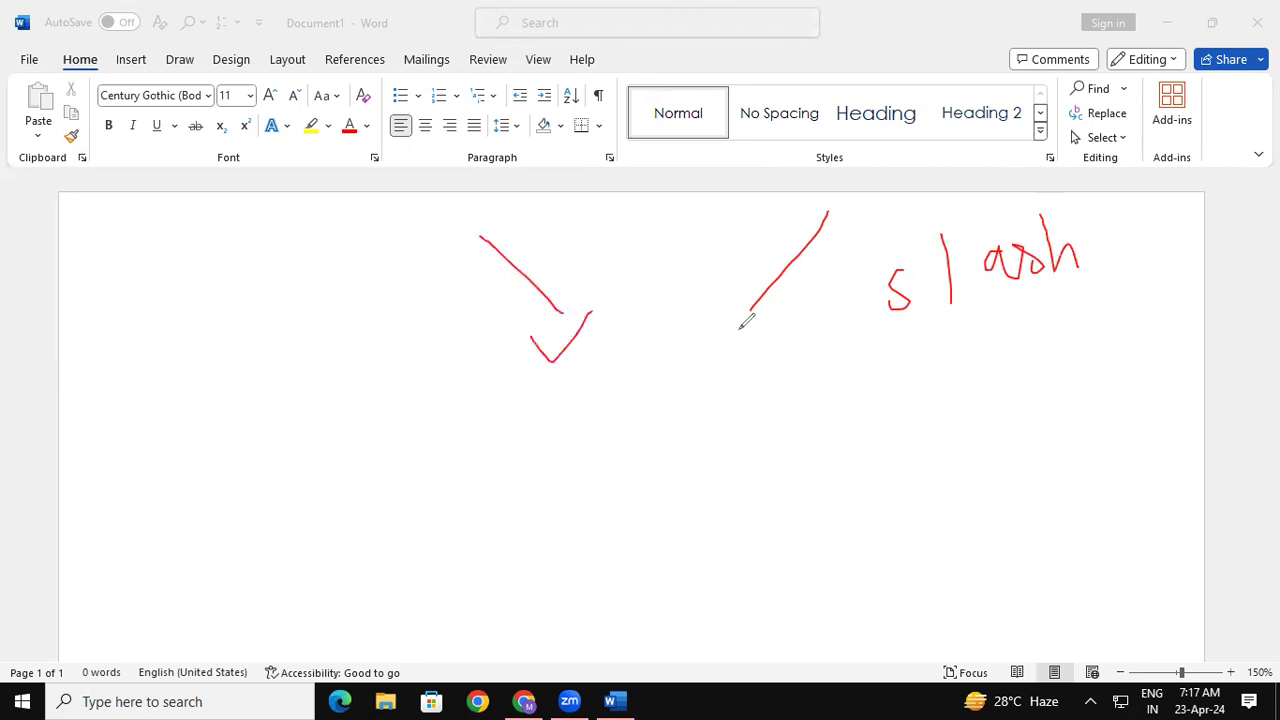
{"action": "left_click_drag", "start_coordinate": [739, 329], "coordinate": [792, 331]}
{"action": "left_click_drag", "start_coordinate": [778, 146], "coordinate": [858, 160]}
{"action": "mouse_move", "coordinate": [688, 275]}
{"action": "left_mouse_down"}
{"action": "mouse_move", "coordinate": [836, 329]}
{"action": "mouse_move", "coordinate": [822, 145]}
{"action": "left_mouse_up"}
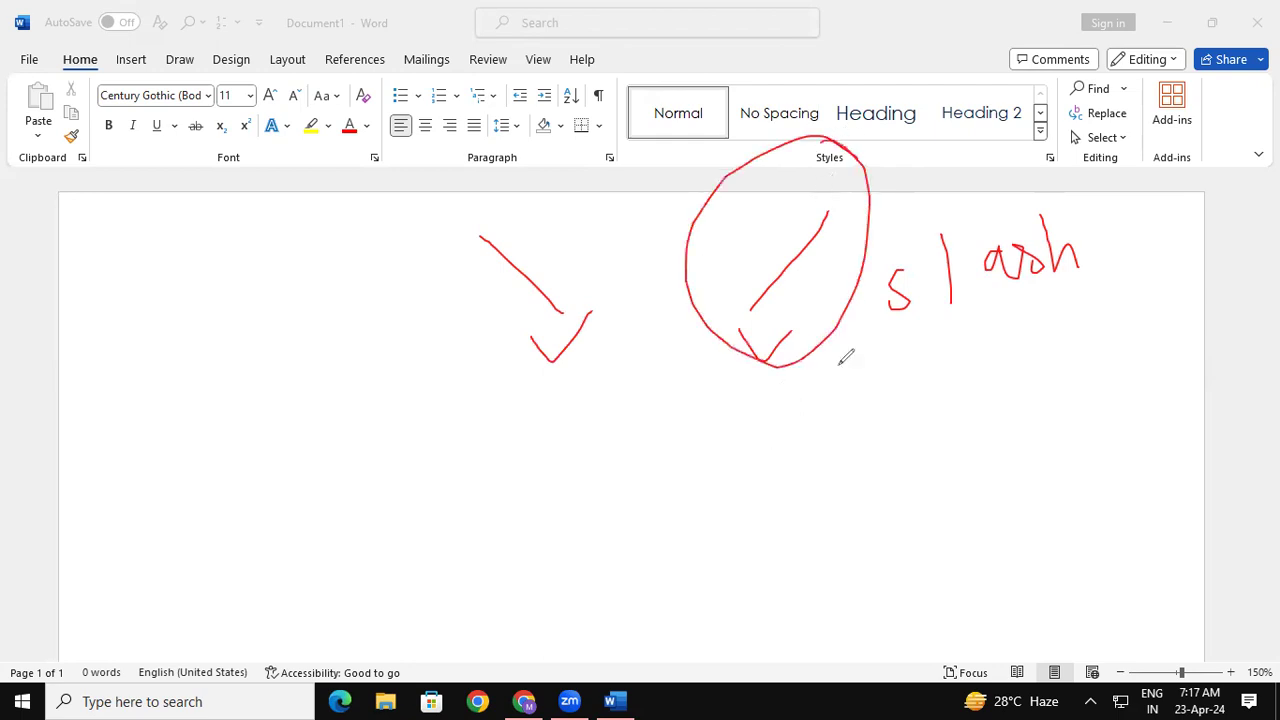
{"action": "left_click_drag", "start_coordinate": [771, 438], "coordinate": [775, 487]}
{"action": "left_click", "coordinate": [819, 426]}
{"action": "mouse_move", "coordinate": [828, 440]}
{"action": "left_mouse_down"}
{"action": "mouse_move", "coordinate": [830, 462]}
{"action": "mouse_move", "coordinate": [852, 434]}
{"action": "mouse_move", "coordinate": [872, 445]}
{"action": "left_mouse_up"}
{"action": "left_click", "coordinate": [865, 414]}
{"action": "mouse_move", "coordinate": [893, 392]}
{"action": "left_mouse_down"}
{"action": "mouse_move", "coordinate": [905, 438]}
{"action": "mouse_move", "coordinate": [880, 430]}
{"action": "mouse_move", "coordinate": [960, 419]}
{"action": "left_mouse_up"}
{"action": "left_click_drag", "start_coordinate": [738, 518], "coordinate": [940, 453]}
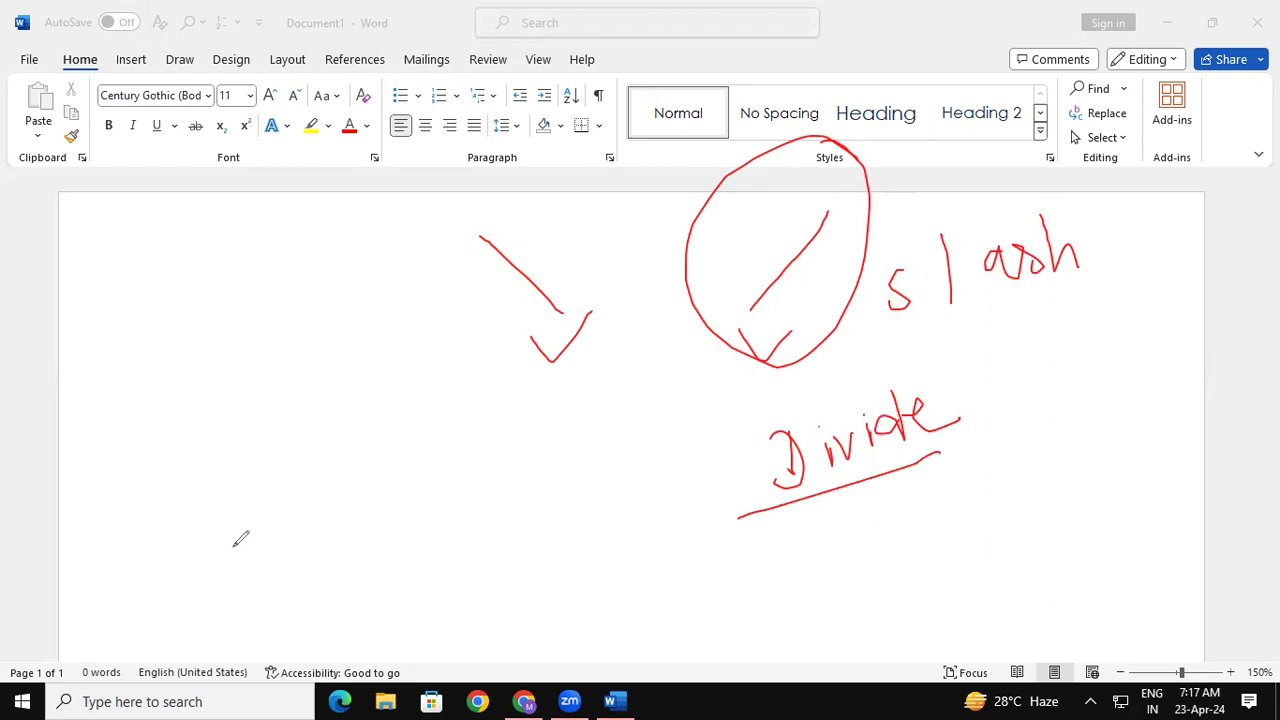
{"action": "left_click_drag", "start_coordinate": [194, 467], "coordinate": [249, 500]}
{"action": "mouse_move", "coordinate": [245, 446]}
{"action": "left_mouse_down"}
{"action": "mouse_move", "coordinate": [259, 532]}
{"action": "mouse_move", "coordinate": [297, 512]}
{"action": "left_mouse_up"}
{"action": "left_click_drag", "start_coordinate": [242, 437], "coordinate": [292, 429]}
{"action": "left_click", "coordinate": [220, 347]}
{"action": "left_click_drag", "start_coordinate": [222, 350], "coordinate": [300, 332]}
{"action": "mouse_move", "coordinate": [259, 160]}
{"action": "left_mouse_down"}
{"action": "mouse_move", "coordinate": [270, 226]}
{"action": "mouse_move", "coordinate": [300, 200]}
{"action": "mouse_move", "coordinate": [330, 210]}
{"action": "left_mouse_up"}
{"action": "left_click_drag", "start_coordinate": [363, 85], "coordinate": [380, 285]}
{"action": "left_click_drag", "start_coordinate": [405, 118], "coordinate": [432, 208]}
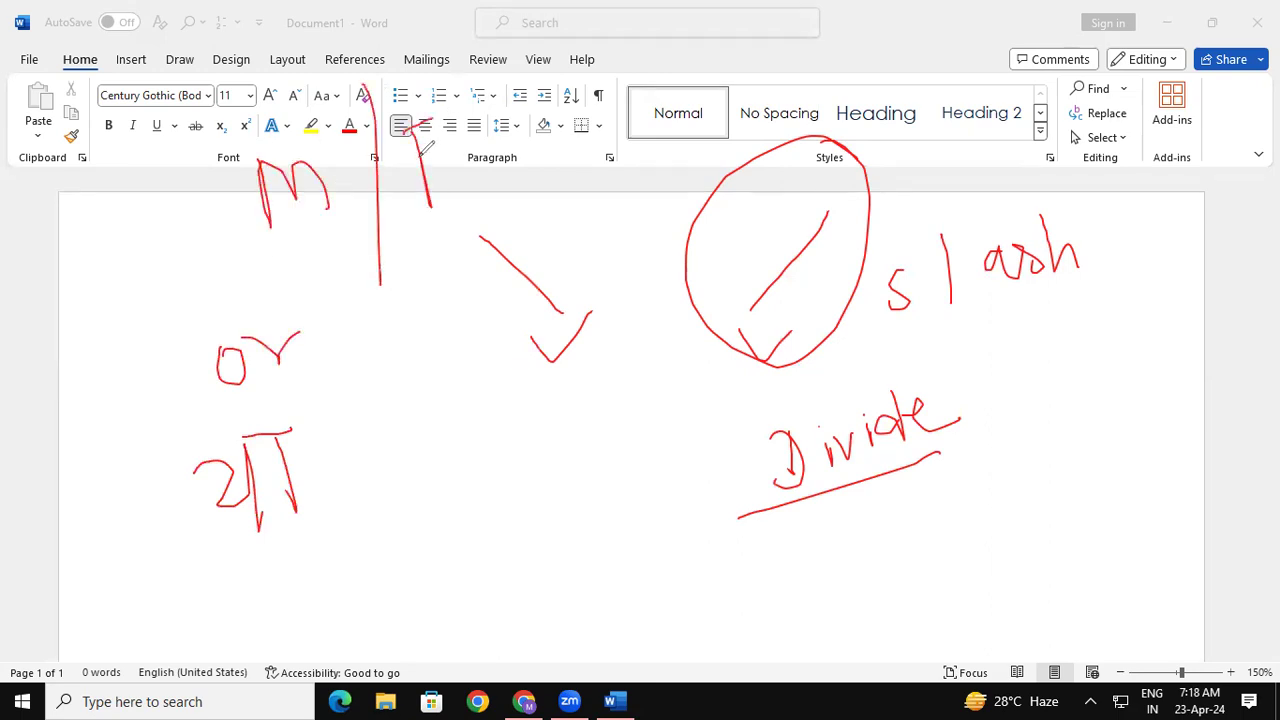
{"action": "left_click_drag", "start_coordinate": [416, 160], "coordinate": [449, 152]}
{"action": "left_click_drag", "start_coordinate": [362, 305], "coordinate": [371, 304]}
{"action": "mouse_move", "coordinate": [250, 565]}
{"action": "left_mouse_down"}
{"action": "mouse_move", "coordinate": [346, 505]}
{"action": "mouse_move", "coordinate": [353, 478]}
{"action": "left_mouse_up"}
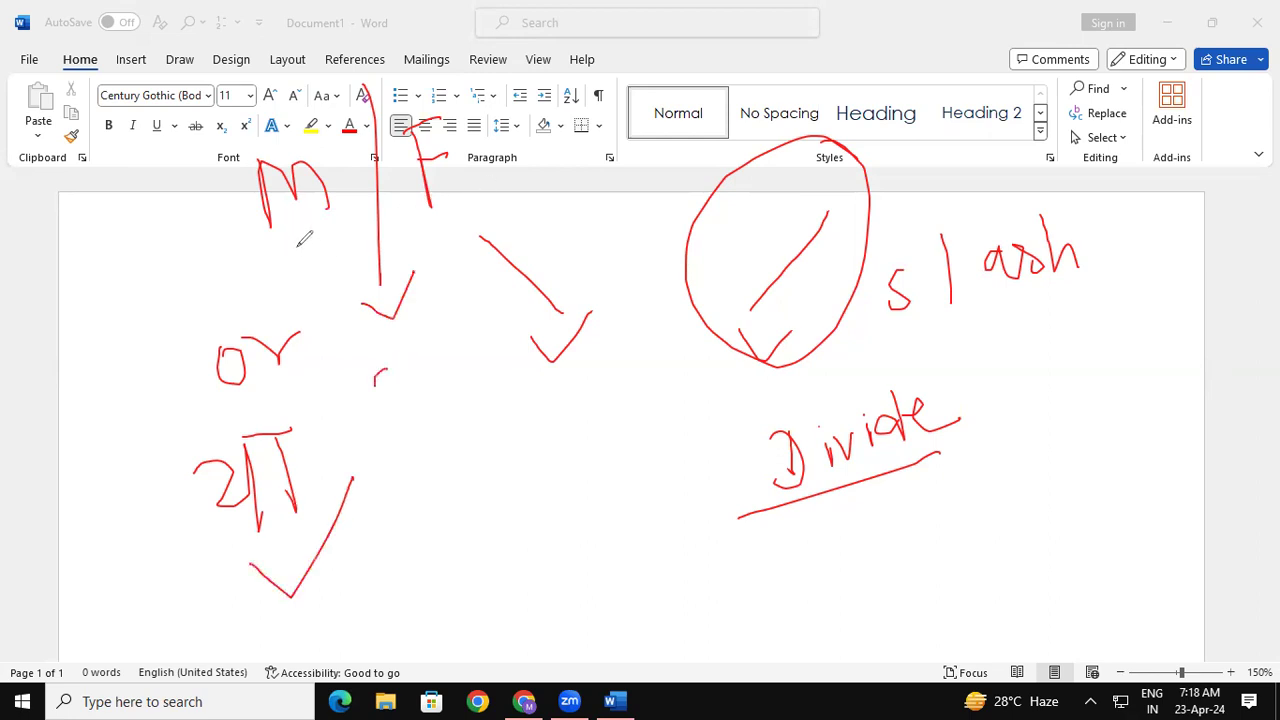
{"action": "left_click_drag", "start_coordinate": [297, 245], "coordinate": [350, 208]}
{"action": "key", "text": "e"}
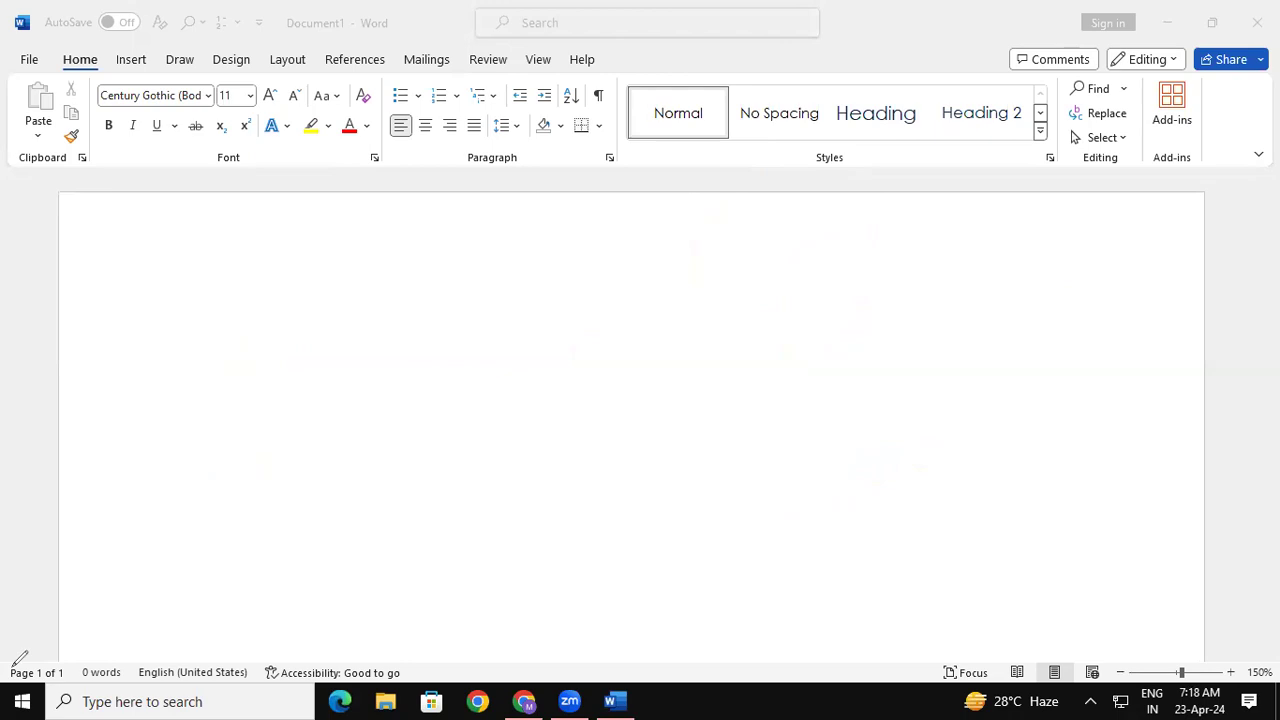
- Enter some spaces, blank paragraphs and a line with two tabs in the empty document, and show the formatting marks
{"action": "left_click", "coordinate": [594, 96]}
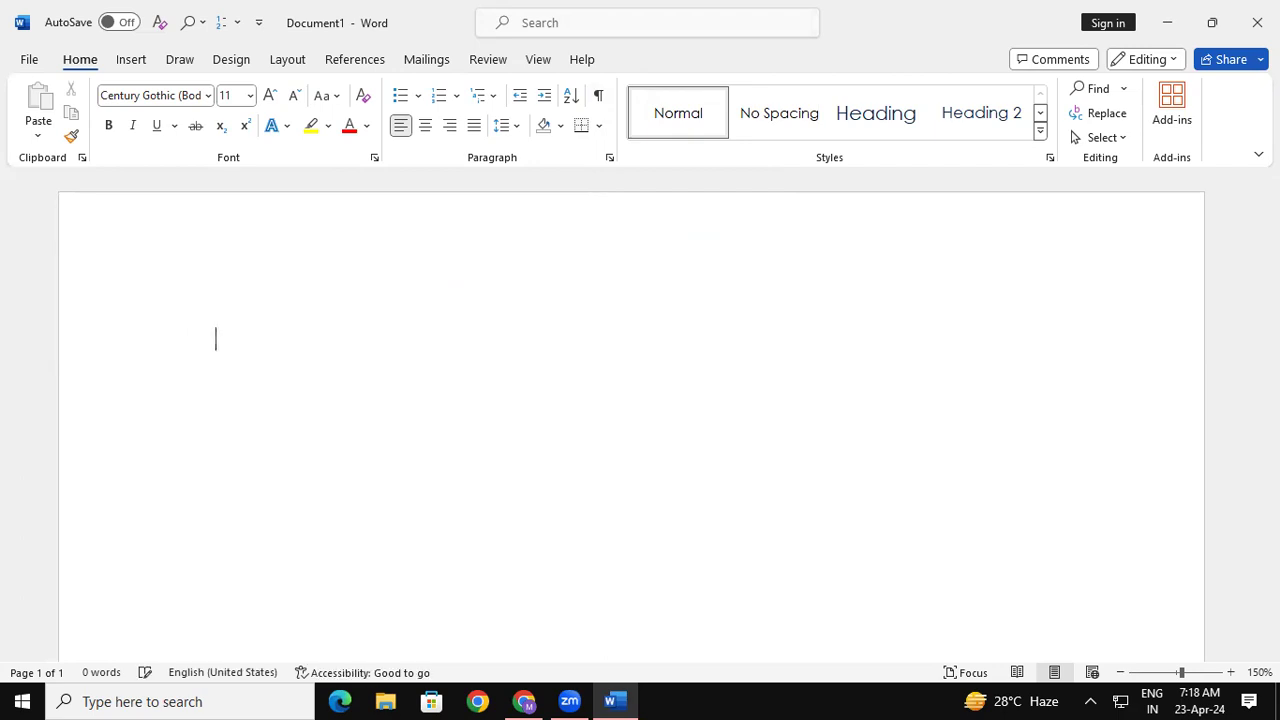
{"action": "key", "text": "Return"}
{"action": "key", "text": "Return"}
{"action": "key", "text": "Tab"}
{"action": "key", "text": "Tab"}
{"action": "key", "text": "Return"}
{"action": "key", "text": "Return"}
{"action": "left_click", "coordinate": [598, 96]}
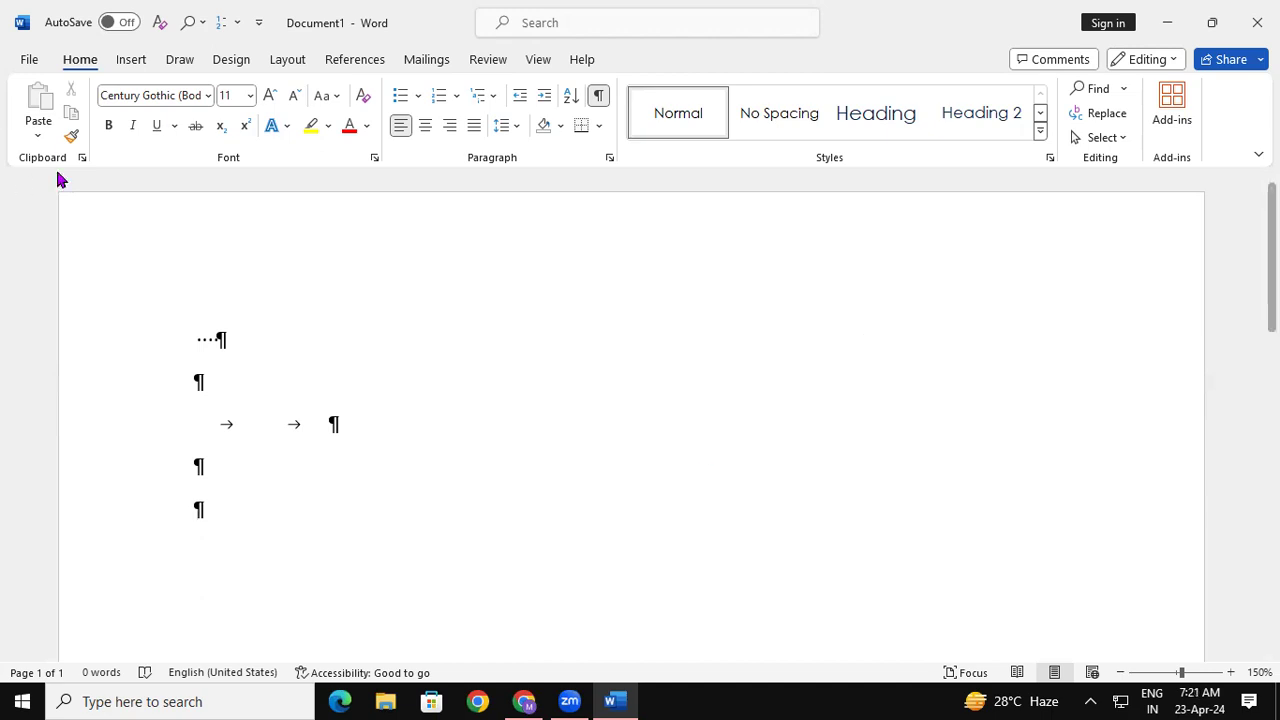
- Delete all the blank paragraphs, spaces and tabs, and hide the formatting marks
{"action": "left_click_drag", "start_coordinate": [128, 507], "coordinate": [114, 286]}
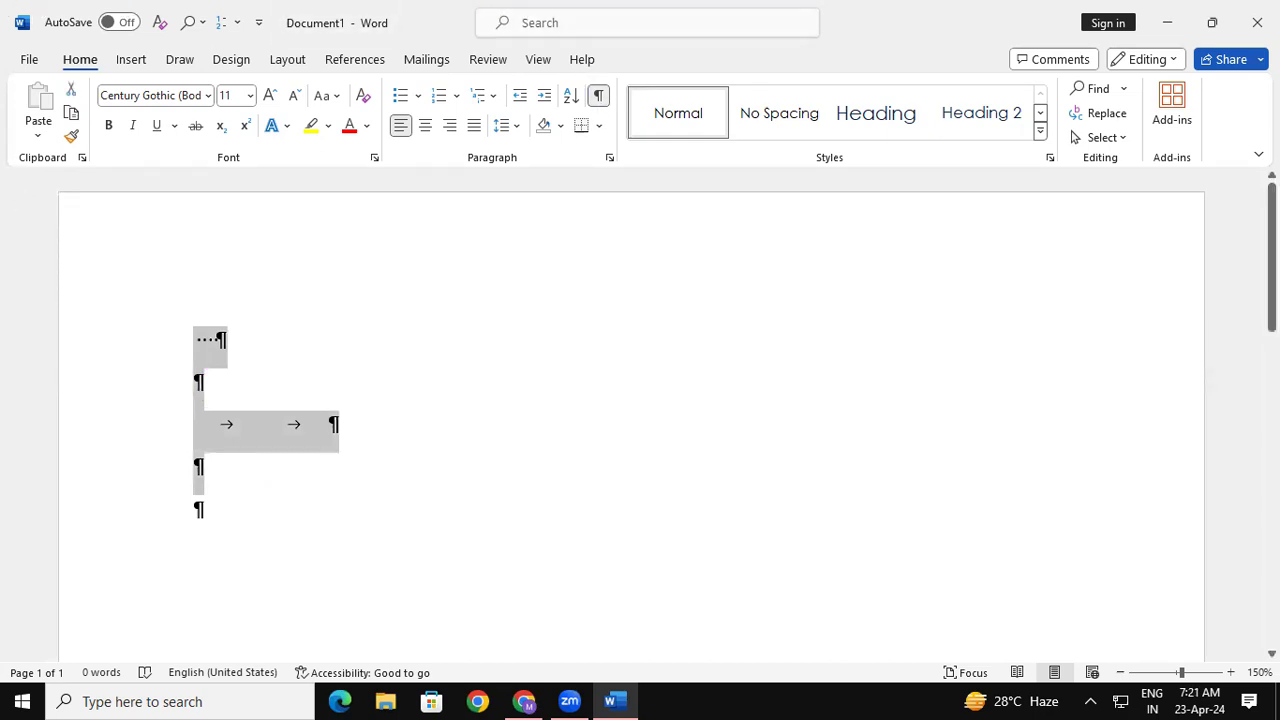
{"action": "key", "text": "Delete"}
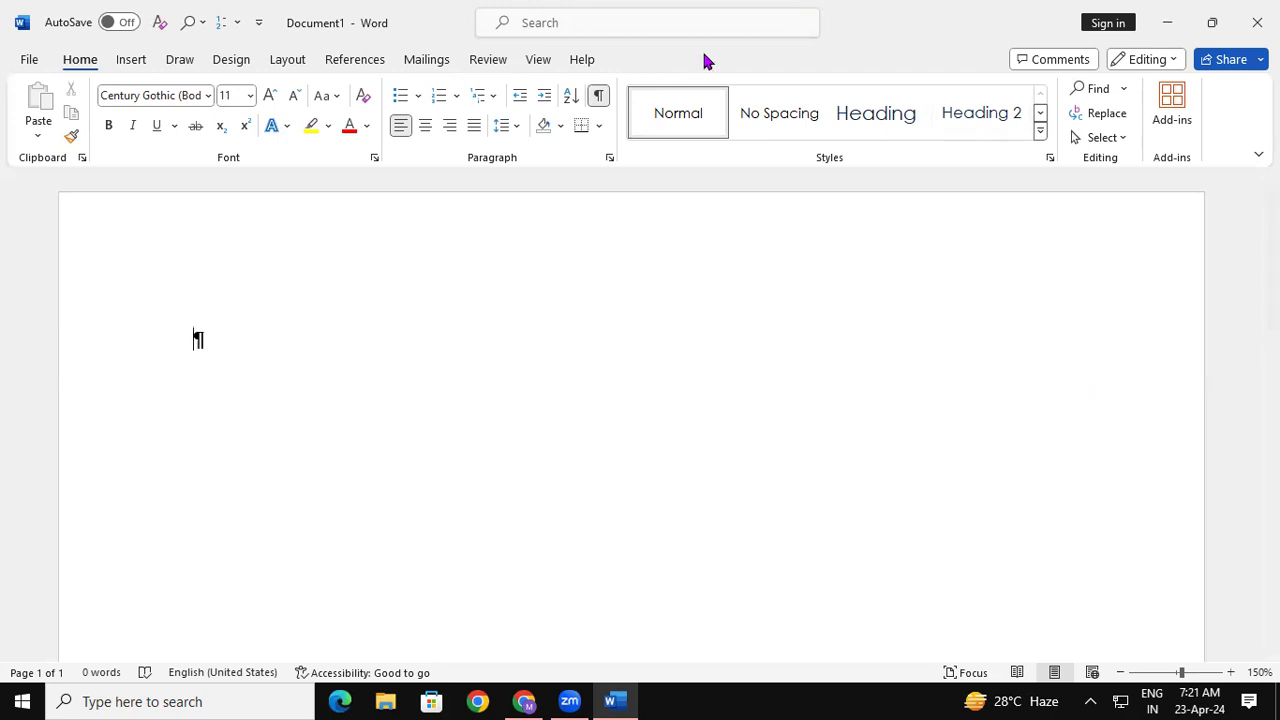
{"action": "left_click", "coordinate": [597, 97]}
- Generate English sample paragraphs with =rand() and briefly select words in the first paragraph
{"action": "type", "text": "="}
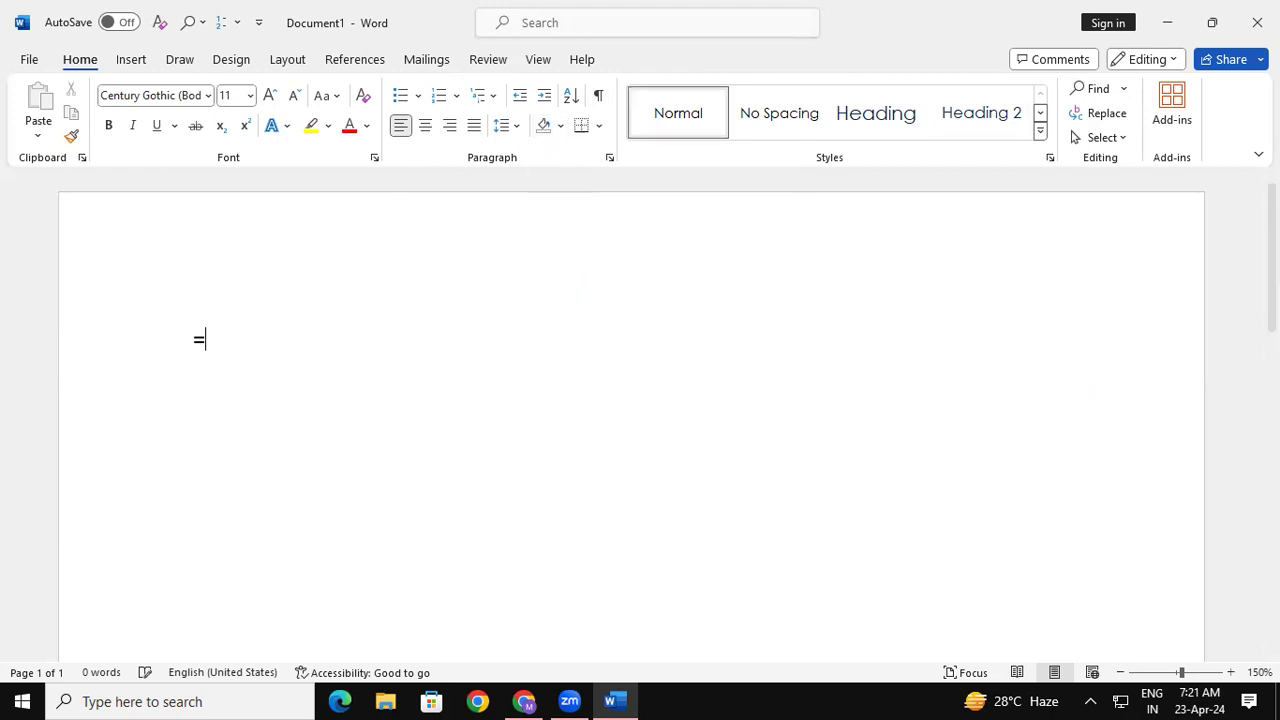
{"action": "type", "text": "rand()"}
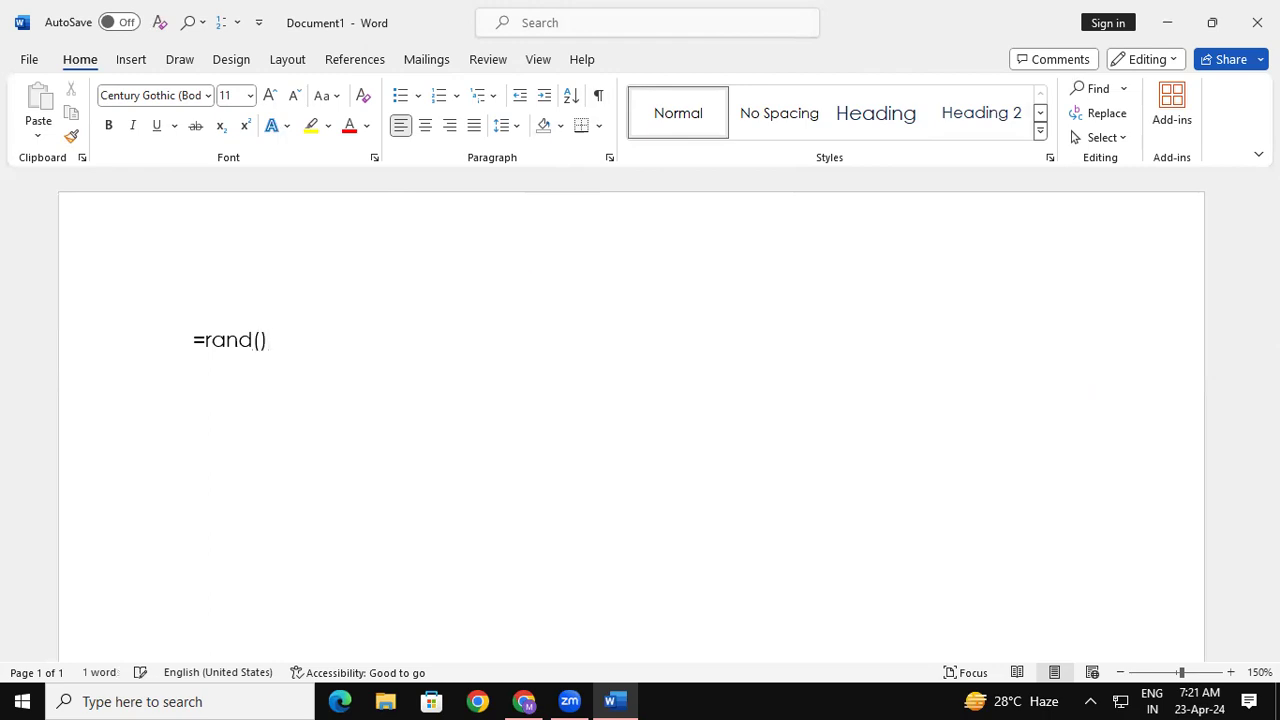
{"action": "key", "text": "Return"}
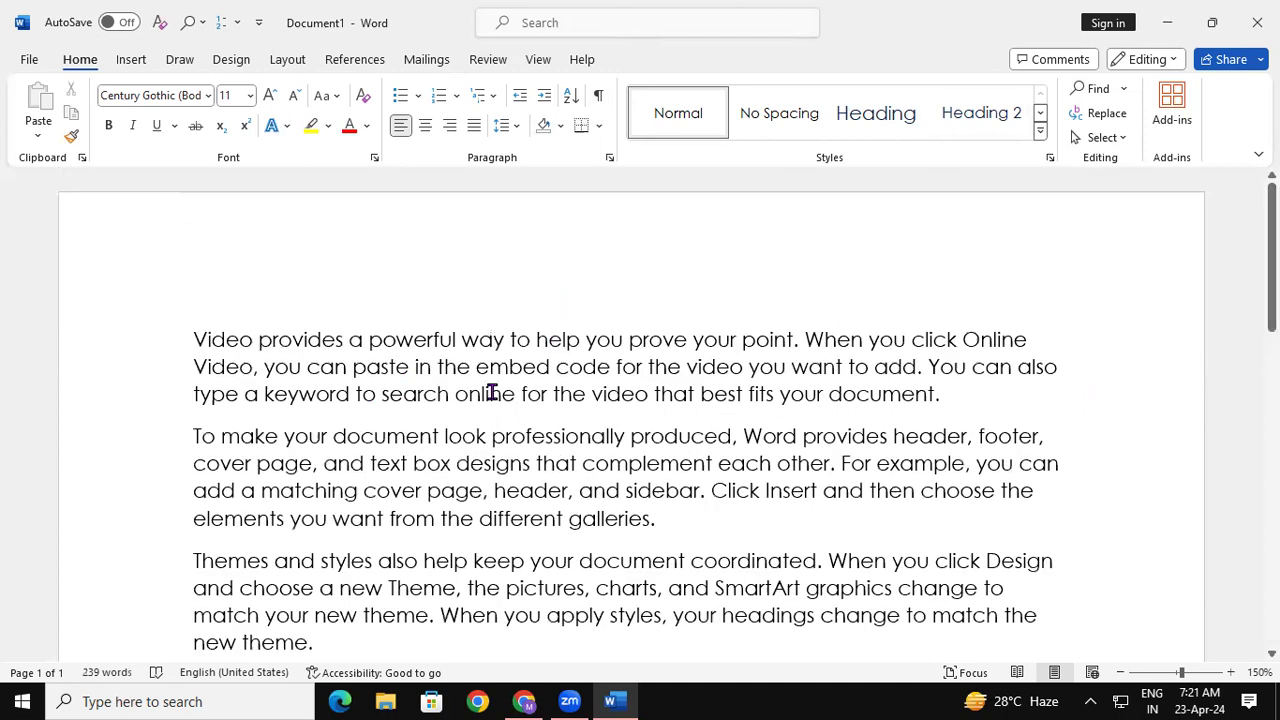
{"action": "double_click", "coordinate": [222, 340]}
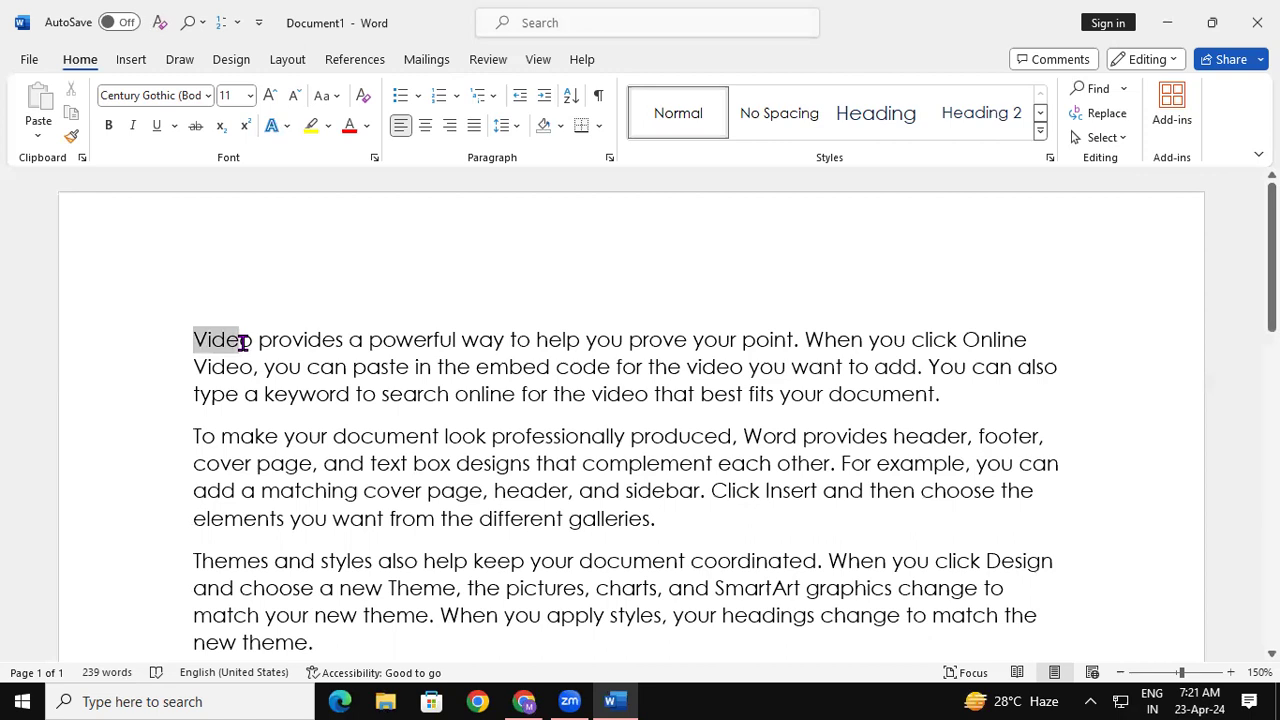
{"action": "double_click", "coordinate": [340, 344]}
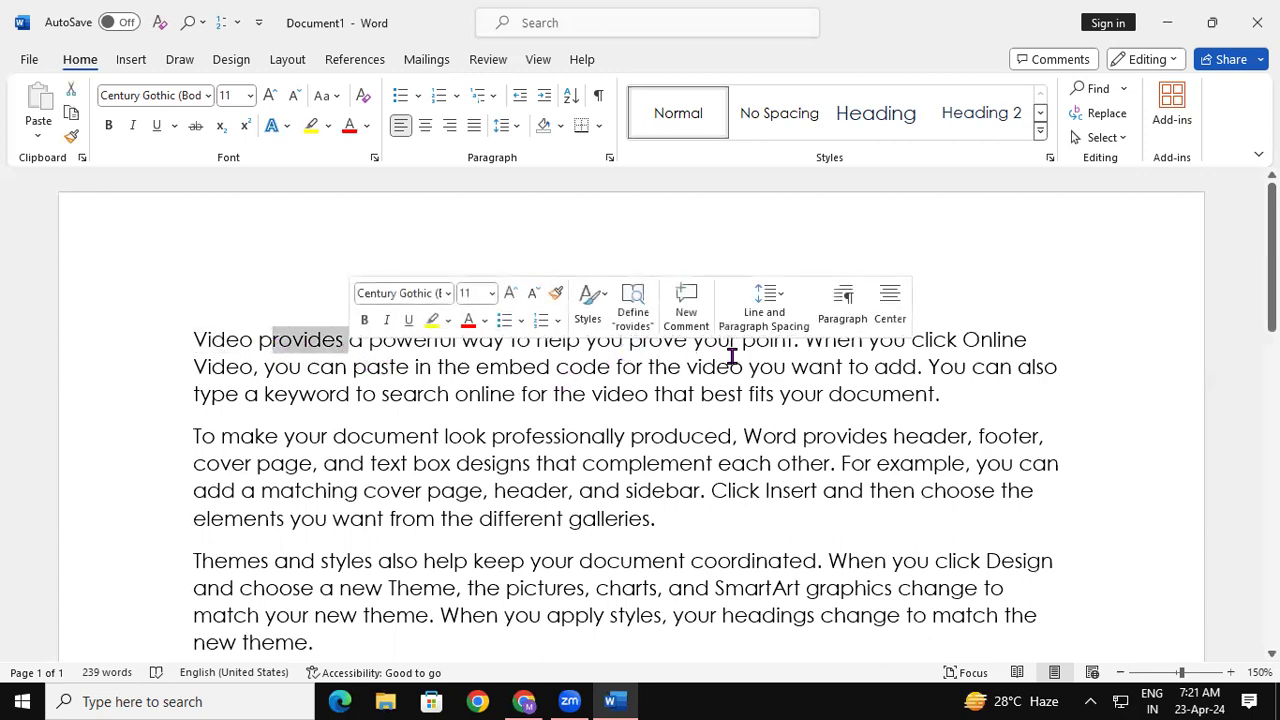
{"action": "left_click", "coordinate": [787, 367]}
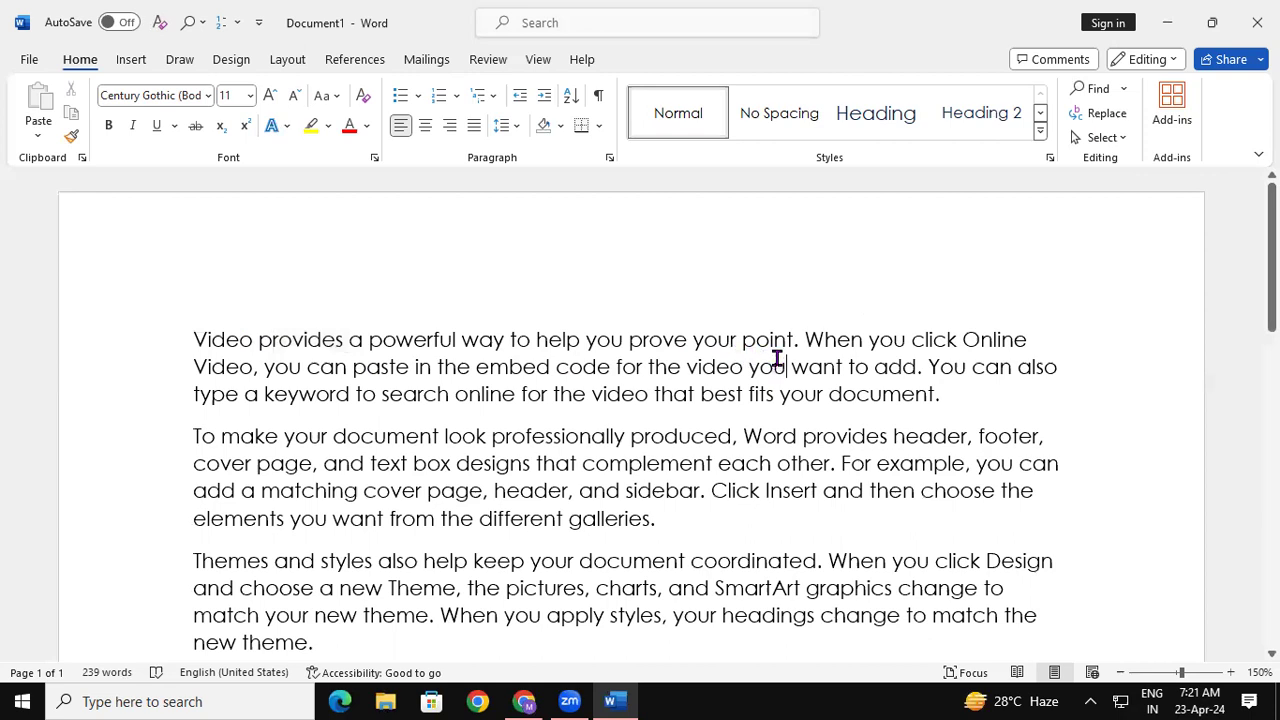
- Undo the generated English sample text and erase the rand() formula after the equals sign
{"action": "key", "text": "ctrl+z"}
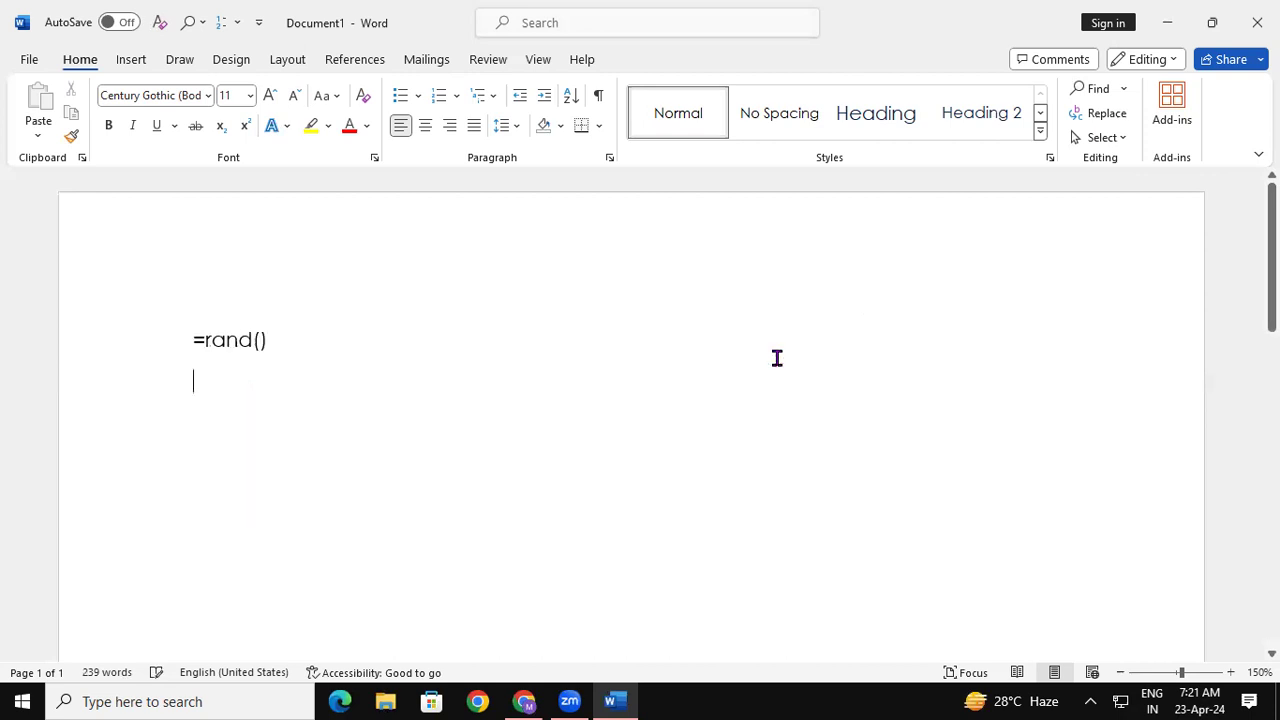
{"action": "key", "text": "BackSpace"}
{"action": "key", "text": "BackSpace"}
{"action": "key", "text": "BackSpace"}
{"action": "key", "text": "BackSpace"}
{"action": "key", "text": "BackSpace"}
{"action": "key", "text": "BackSpace"}
{"action": "key", "text": "BackSpace"}
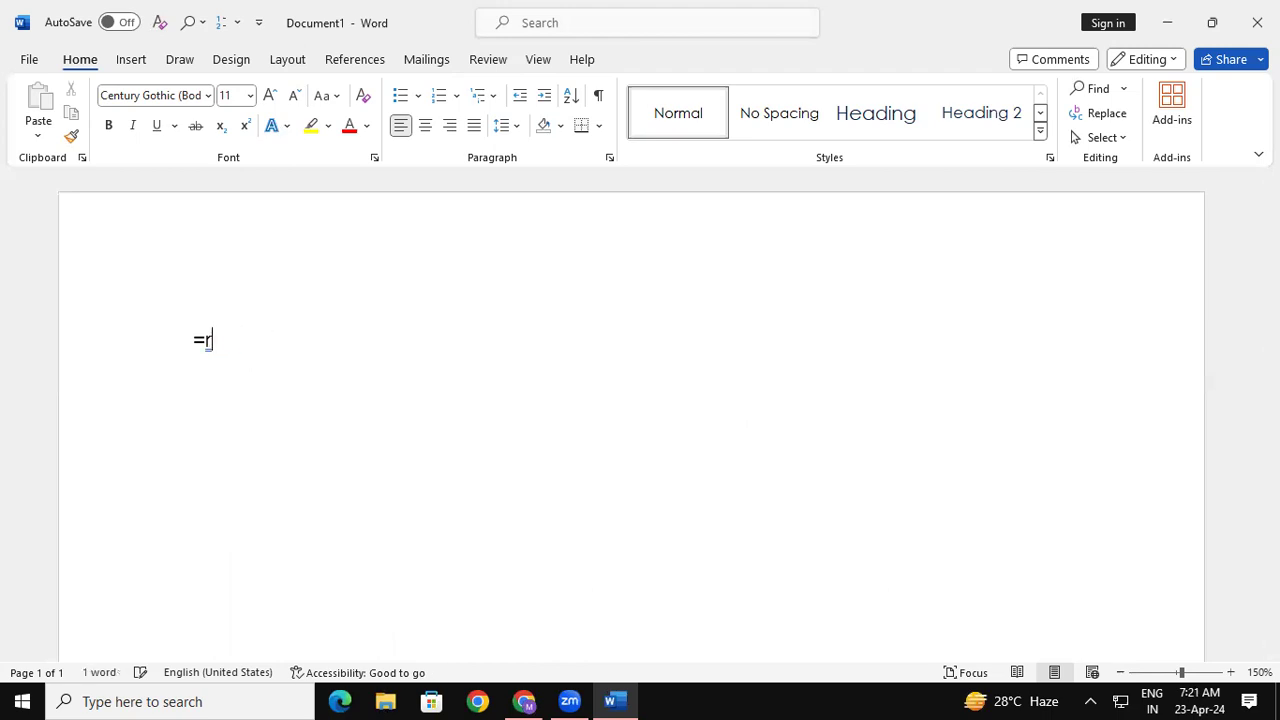
- Generate Latin placeholder paragraphs with =lorem() and briefly select a word in the last paragraph
{"action": "type", "text": "lorem()"}
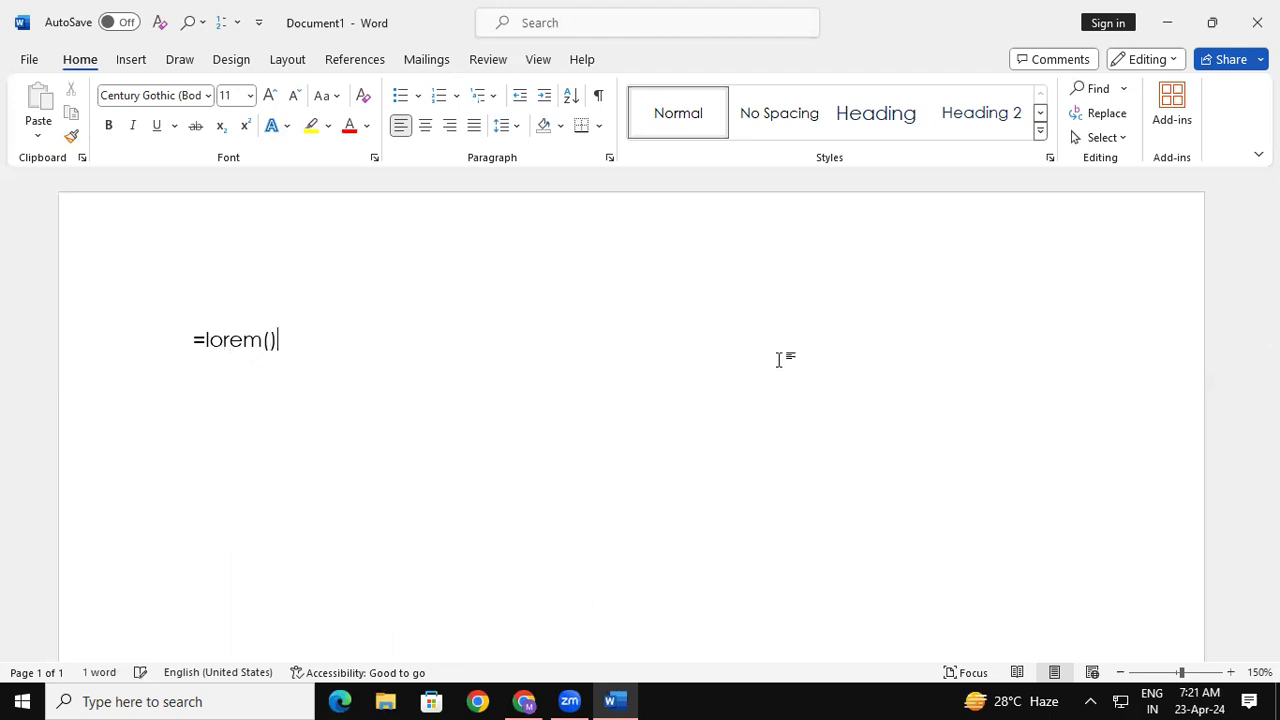
{"action": "key", "text": "Return"}
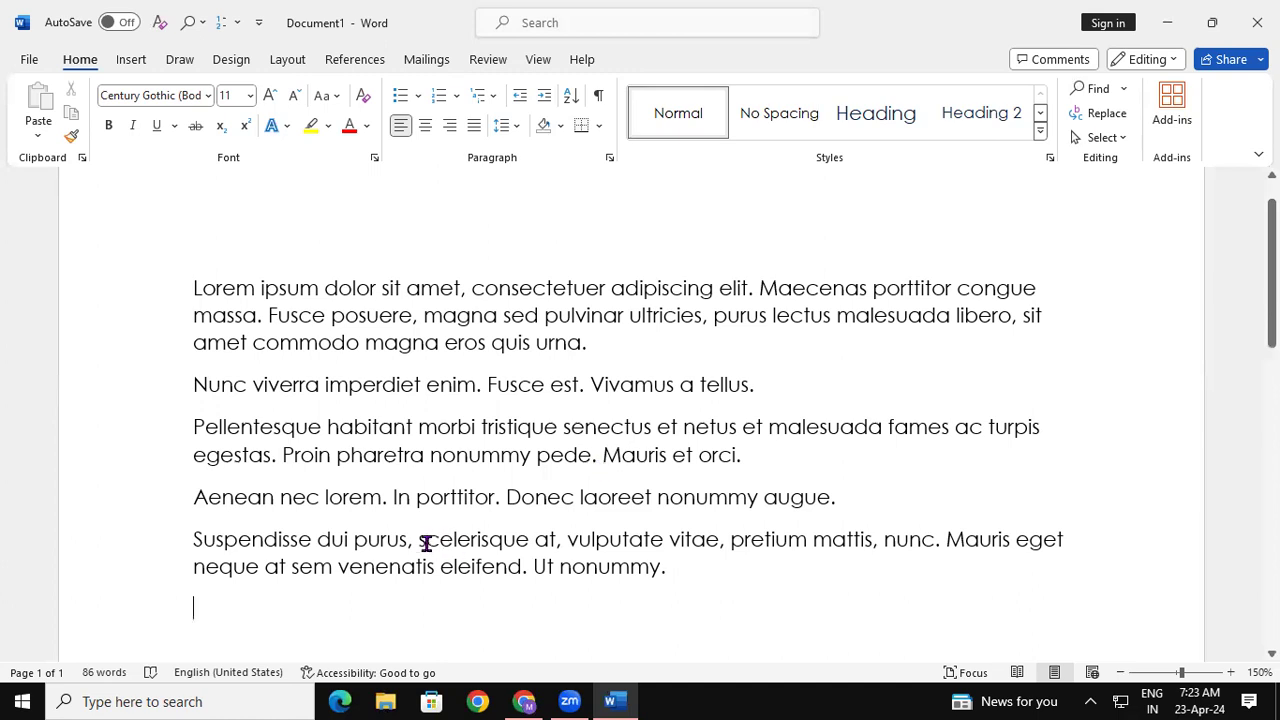
{"action": "left_click_drag", "start_coordinate": [418, 541], "coordinate": [663, 546]}
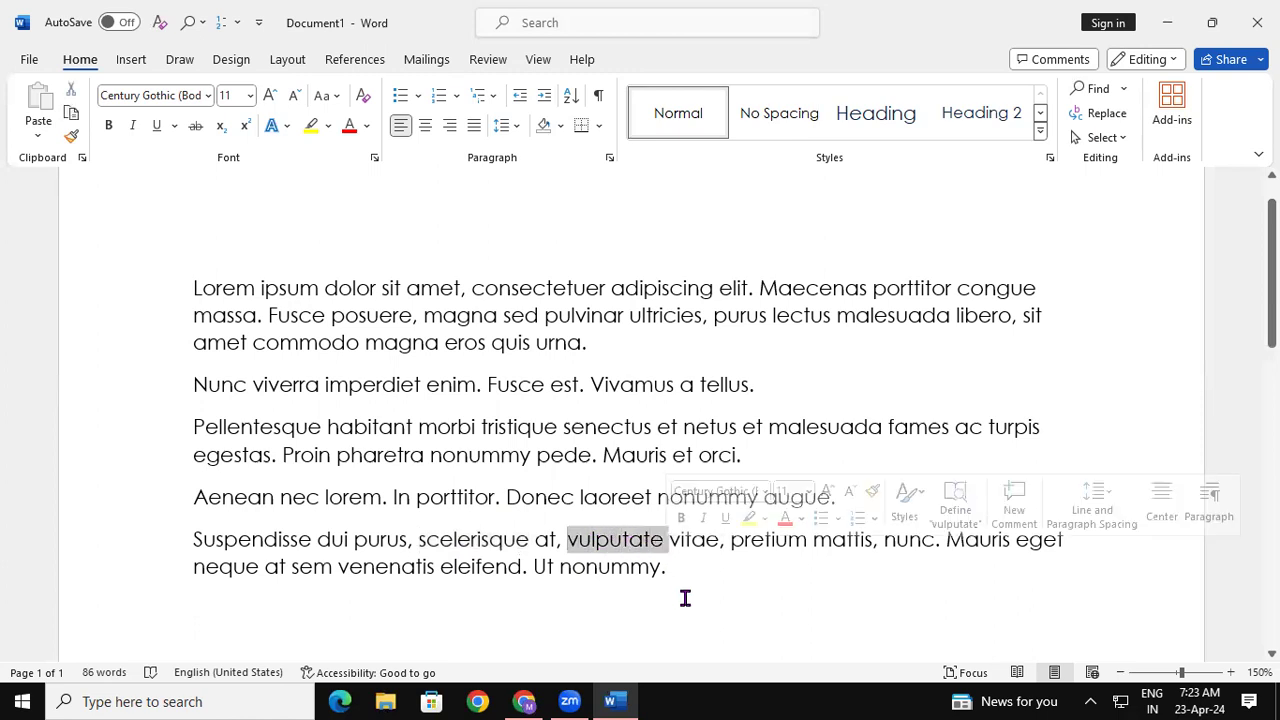
{"action": "left_click", "coordinate": [718, 594]}
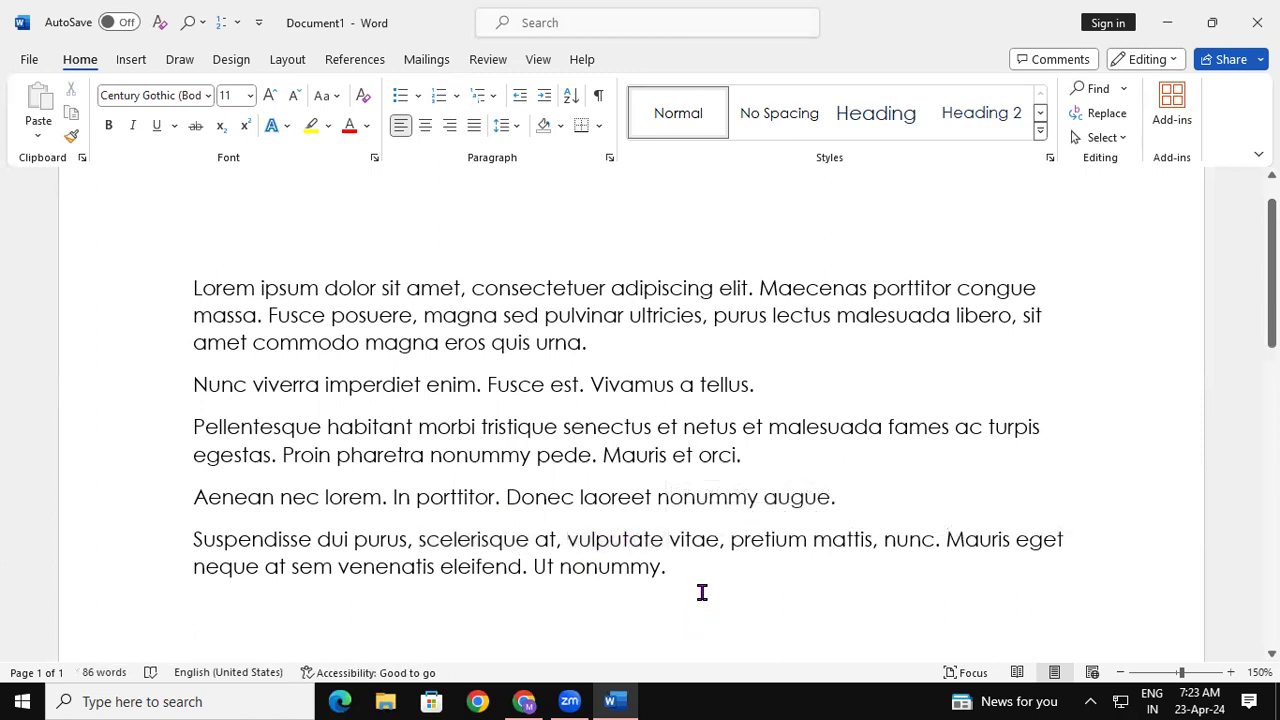
- Undo the generated Latin placeholder text and erase the lorem() formula after the equals sign
{"action": "key", "text": "ctrl+z"}
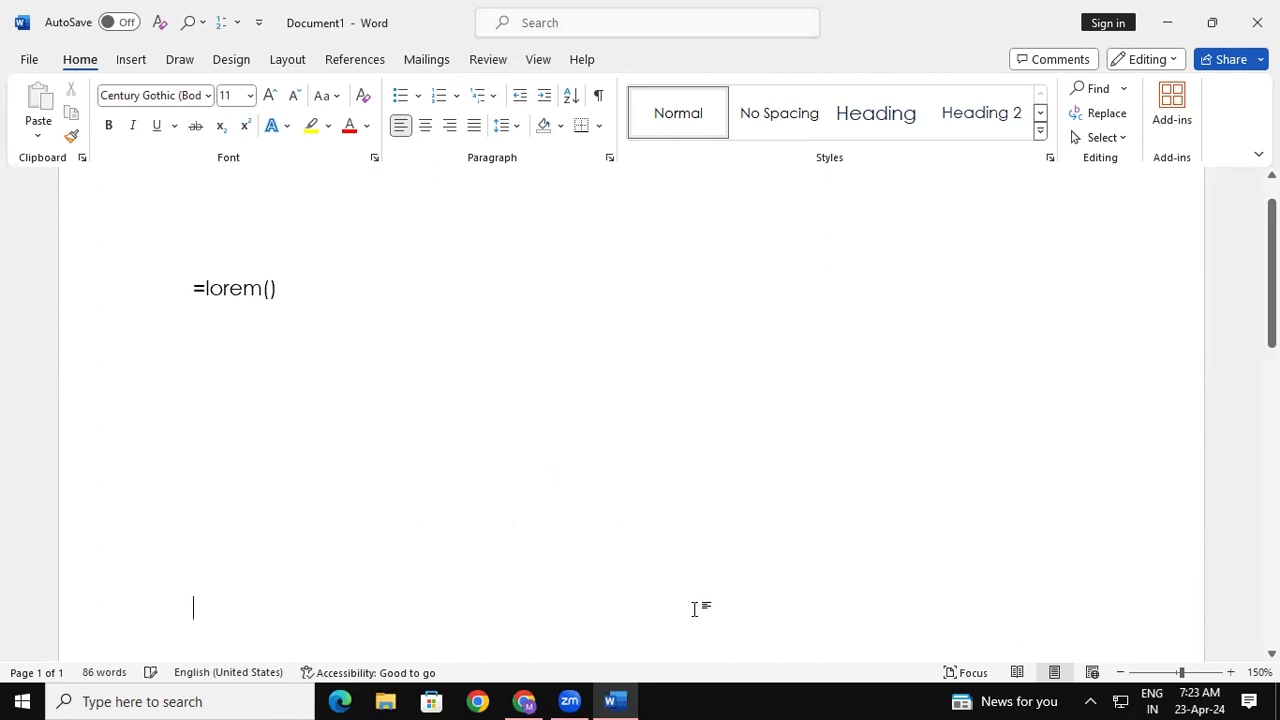
{"action": "key", "text": "ctrl+z"}
{"action": "key", "text": "BackSpace"}
{"action": "key", "text": "BackSpace"}
{"action": "key", "text": "BackSpace"}
{"action": "key", "text": "BackSpace"}
{"action": "key", "text": "BackSpace"}
{"action": "key", "text": "BackSpace"}
{"action": "key", "text": "BackSpace"}
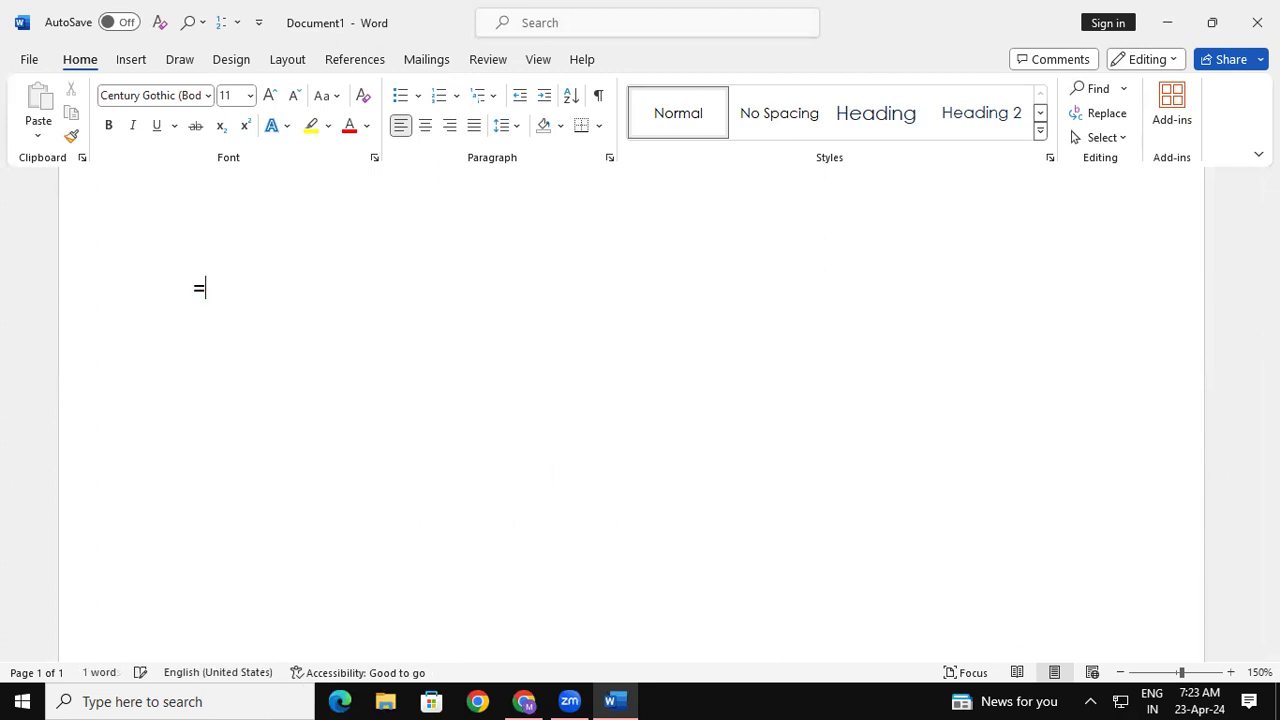
- Fill the document with English sample paragraphs using =rand()
{"action": "type", "text": "rand()"}
{"action": "key", "text": "Return"}
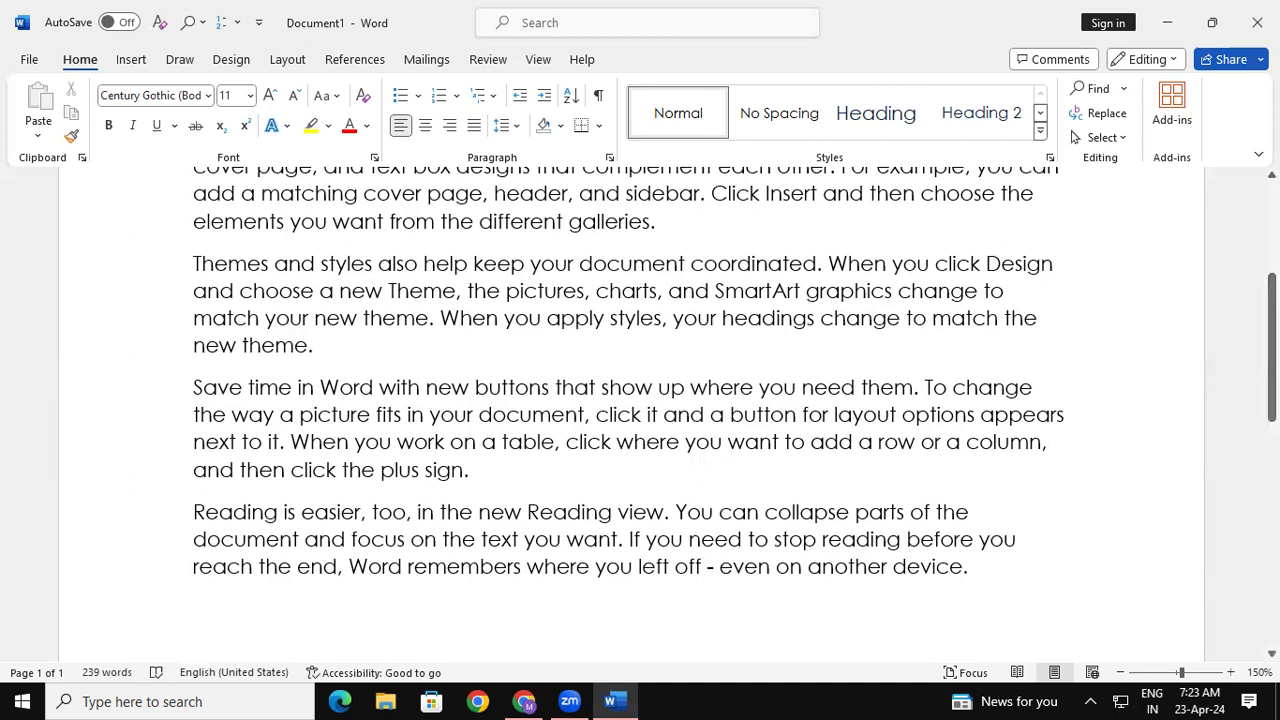
{"action": "scroll", "coordinate": [630, 410], "scroll_direction": "up", "scroll_amount": 4}
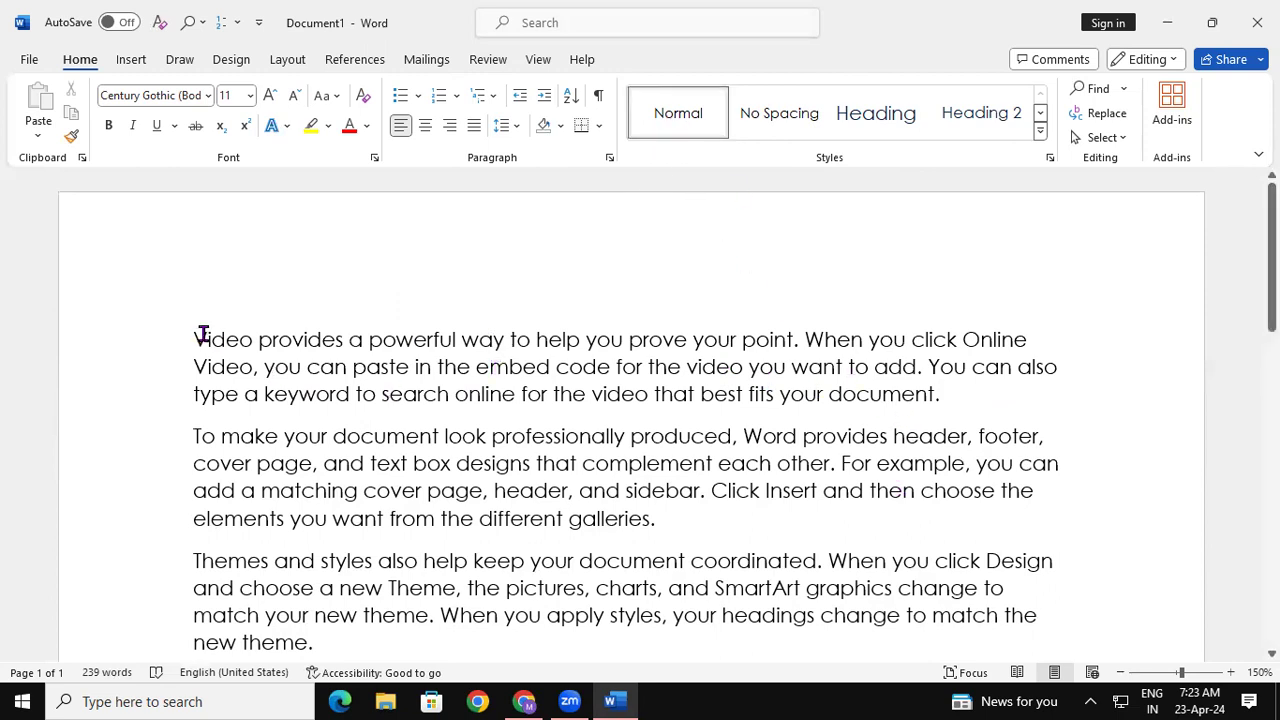
- Apply the Normal style to the whole document text and place the cursor at the start of the first paragraph
{"action": "key", "text": "ctrl+a"}
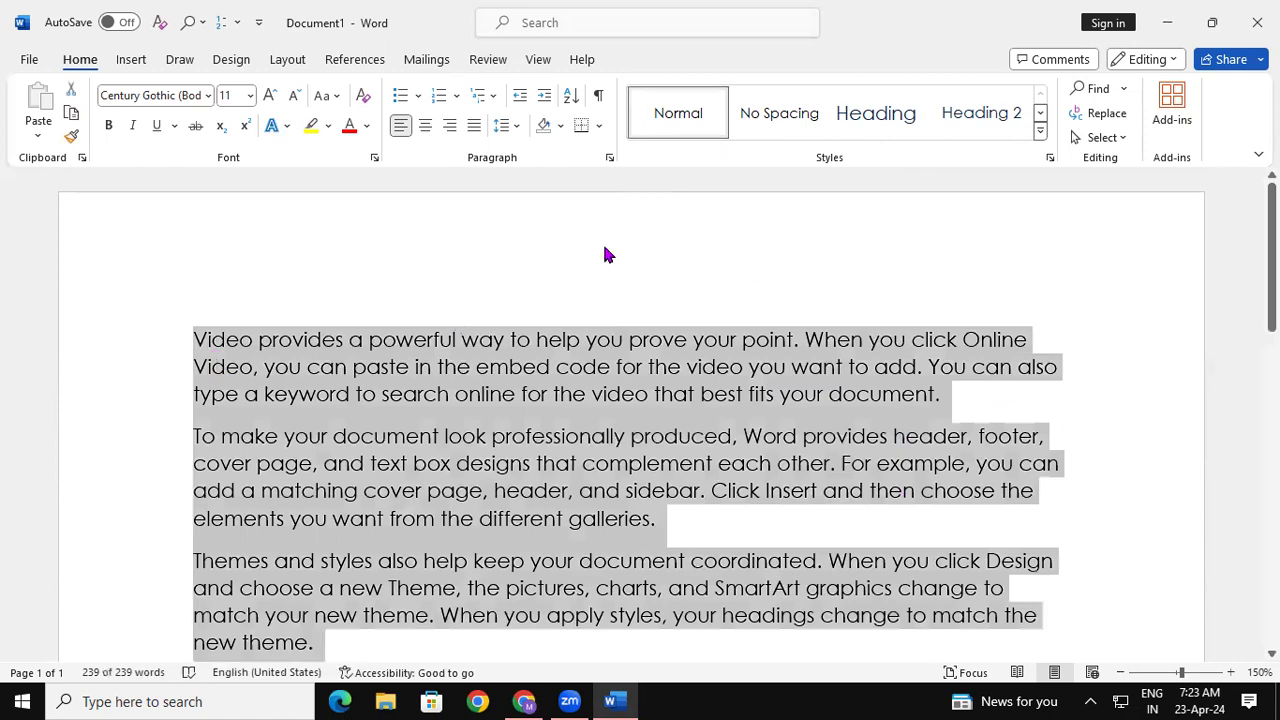
{"action": "left_click", "coordinate": [676, 107]}
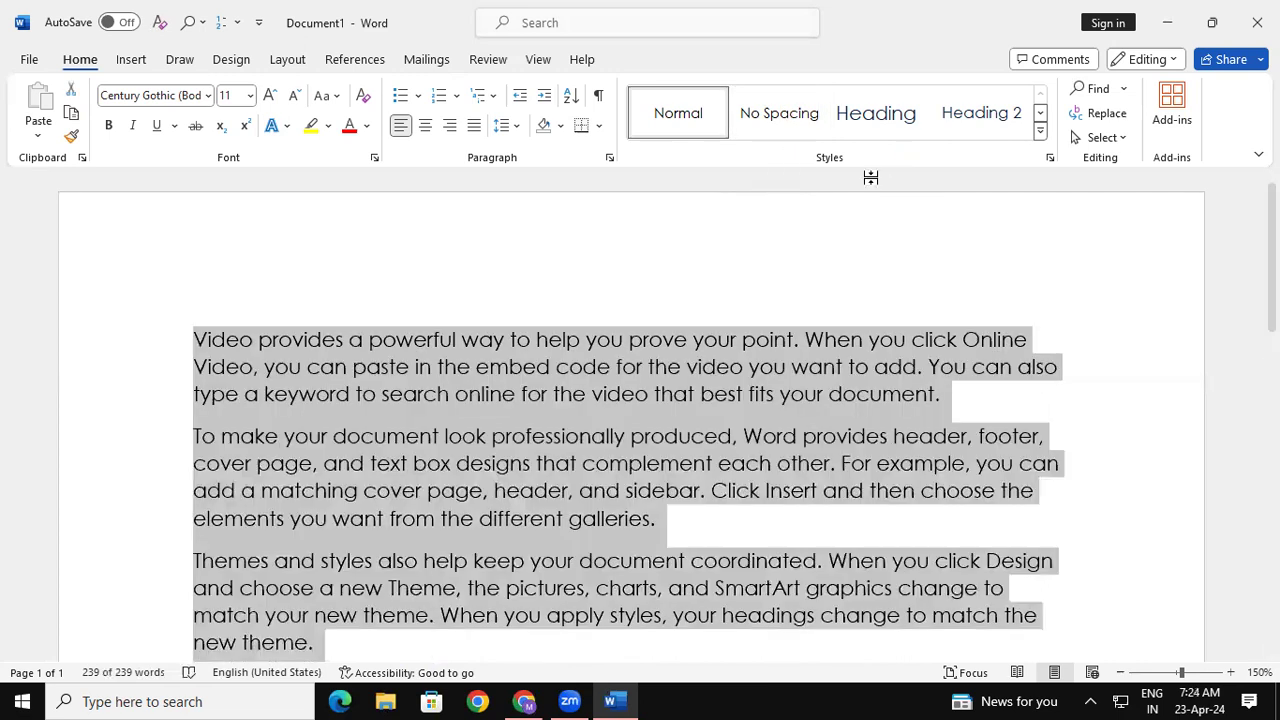
{"action": "left_click", "coordinate": [597, 338]}
{"action": "left_click", "coordinate": [197, 322]}
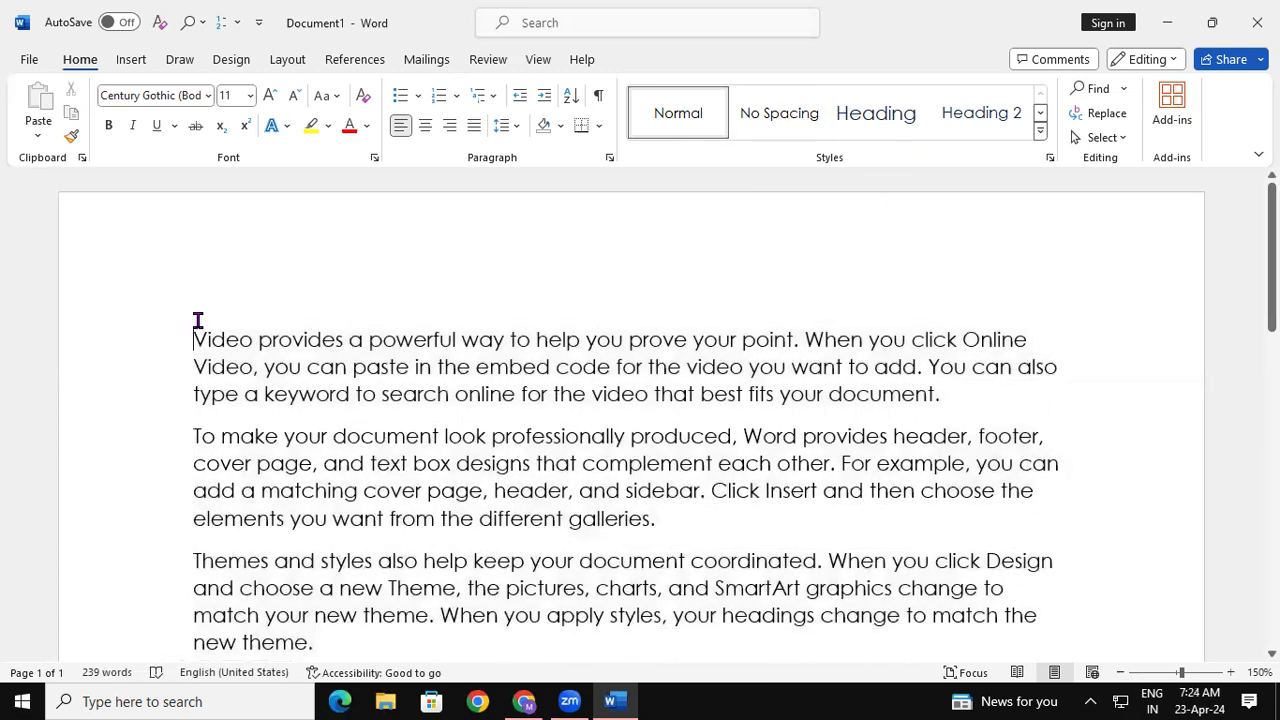
- Insert a new line above the first paragraph containing the title "Computer"
{"action": "key", "text": "Return"}
{"action": "key", "text": "Up"}
{"action": "type", "text": "Co"}
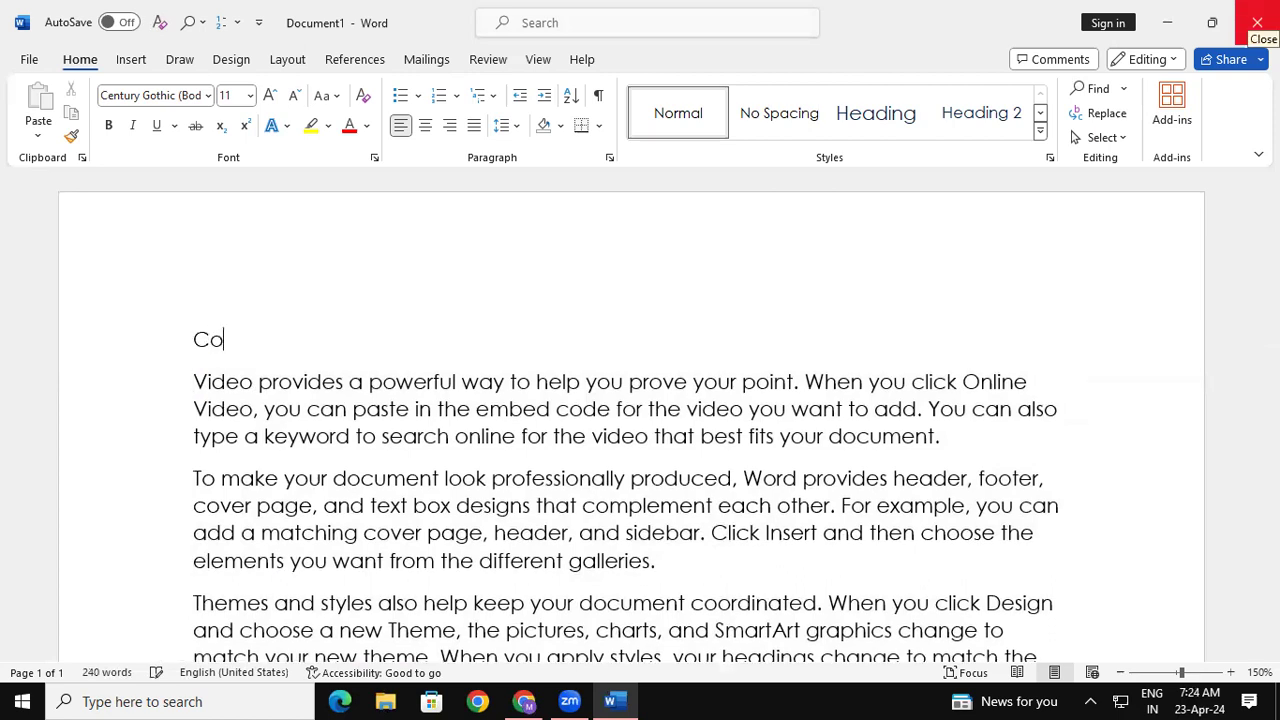
{"action": "type", "text": "mputer"}
- Apply the Heading 1 style to the "Computer" title line and close the Navigation pane
{"action": "triple_click", "coordinate": [254, 329]}
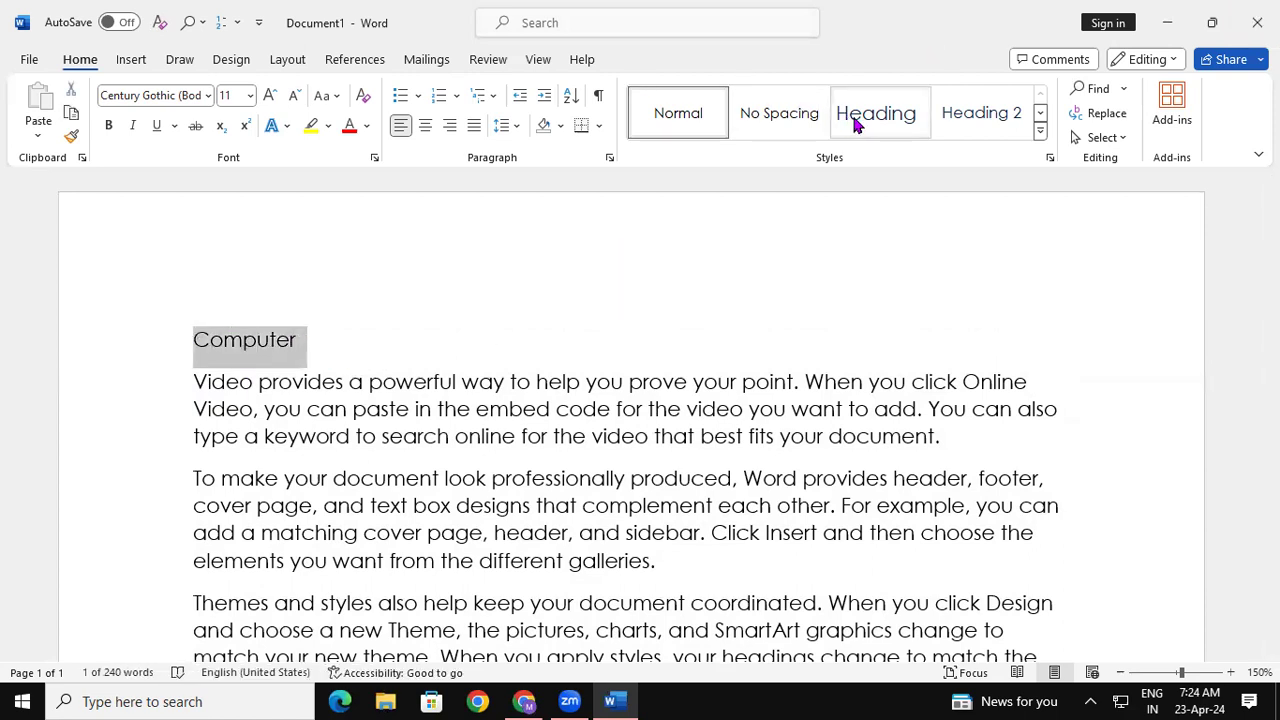
{"action": "left_click", "coordinate": [858, 120]}
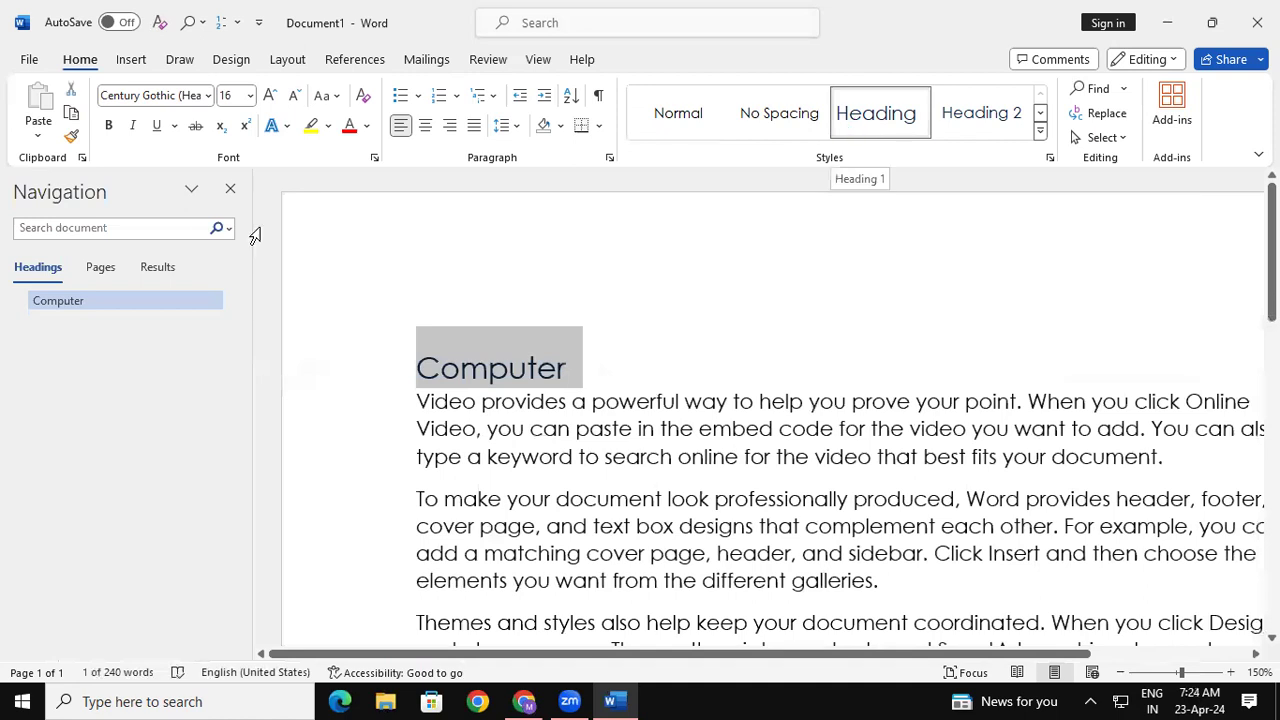
{"action": "left_click", "coordinate": [231, 189]}
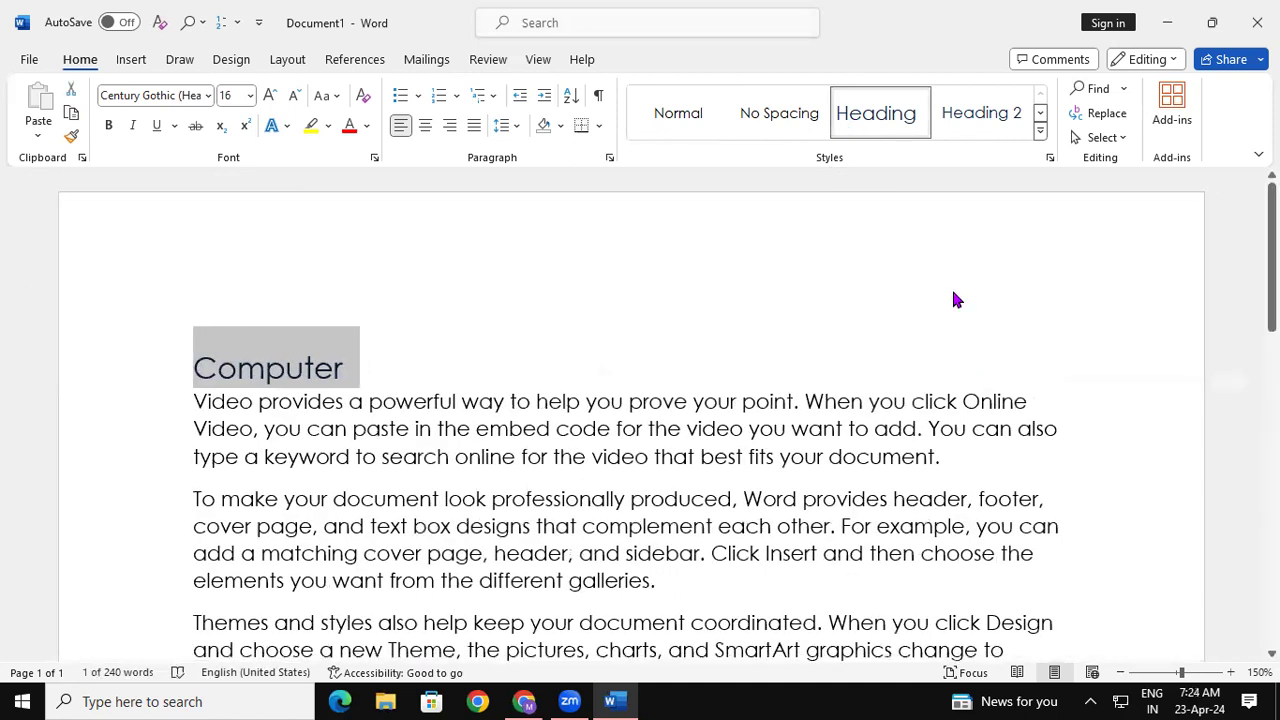
{"action": "left_click", "coordinate": [1040, 131]}
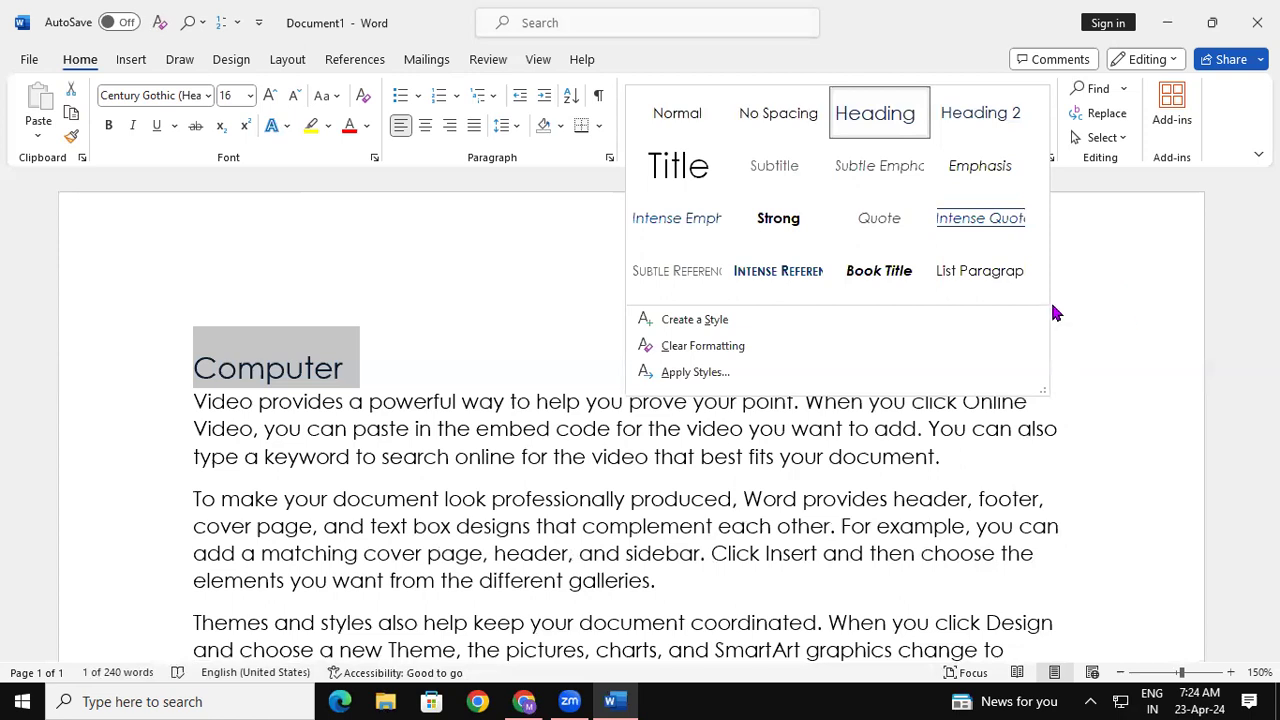
{"action": "left_click", "coordinate": [490, 320]}
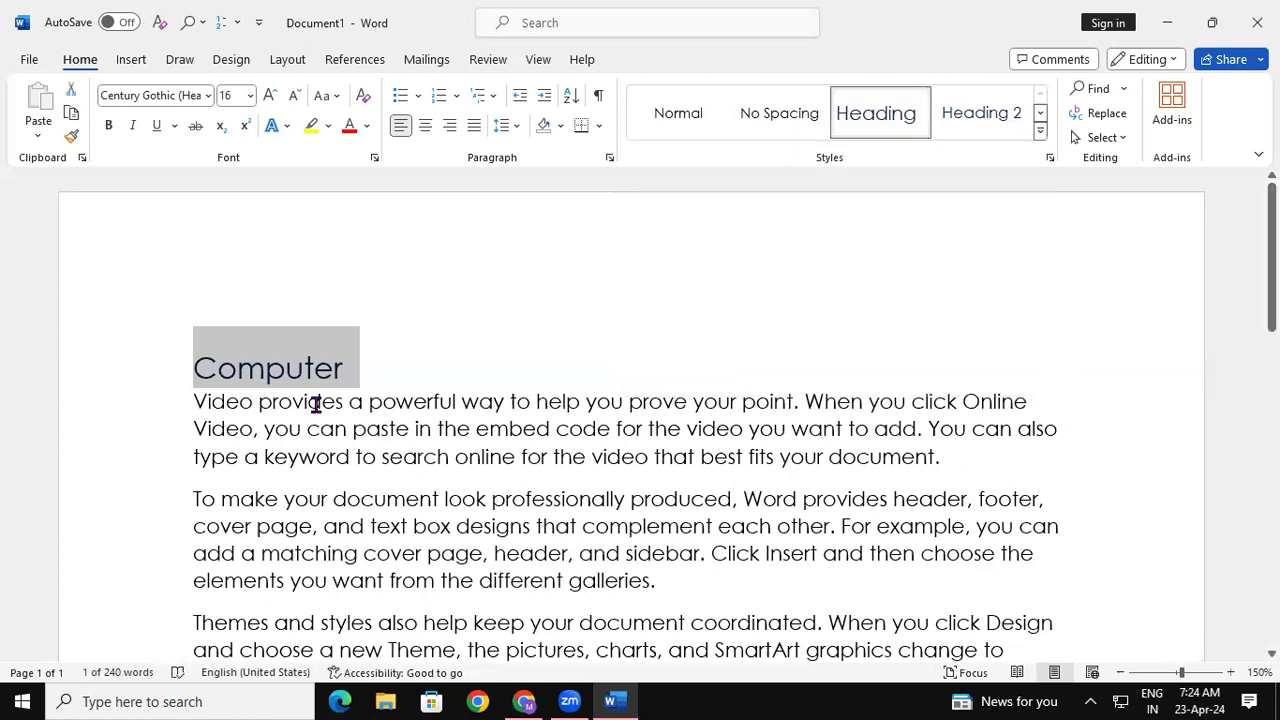
{"action": "key", "text": "ctrl+a"}
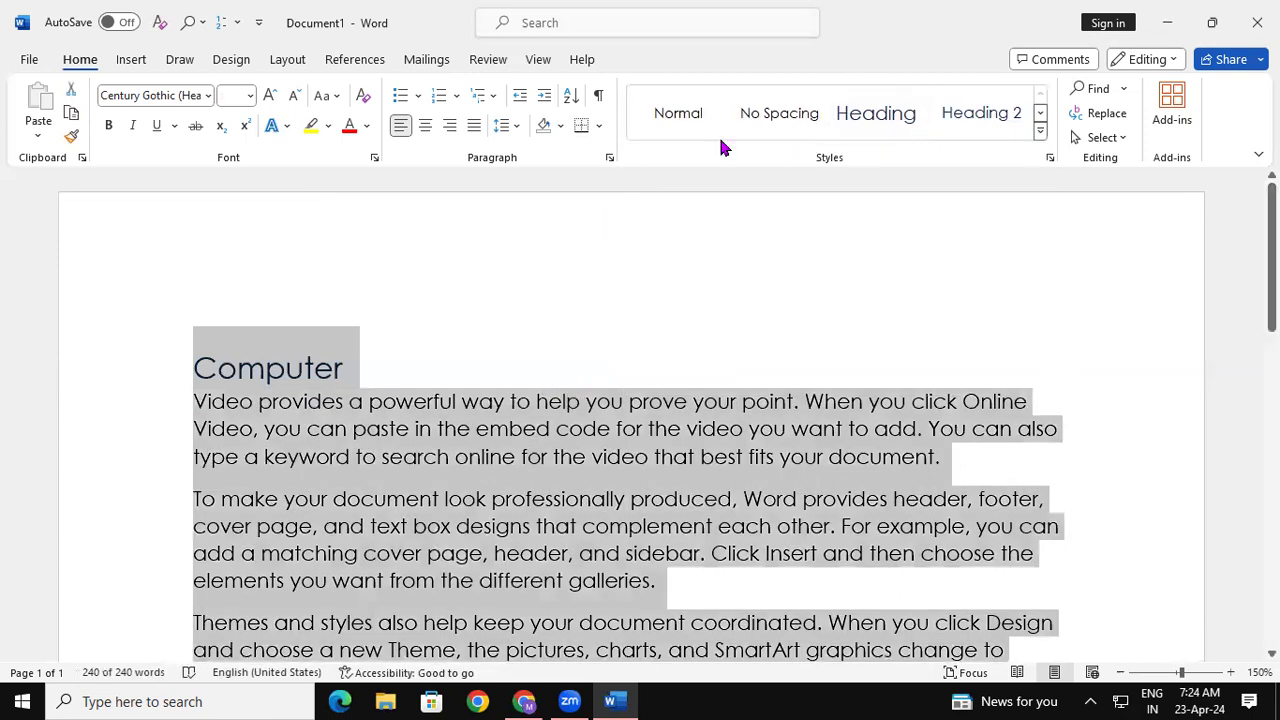
{"action": "left_click", "coordinate": [1040, 131]}
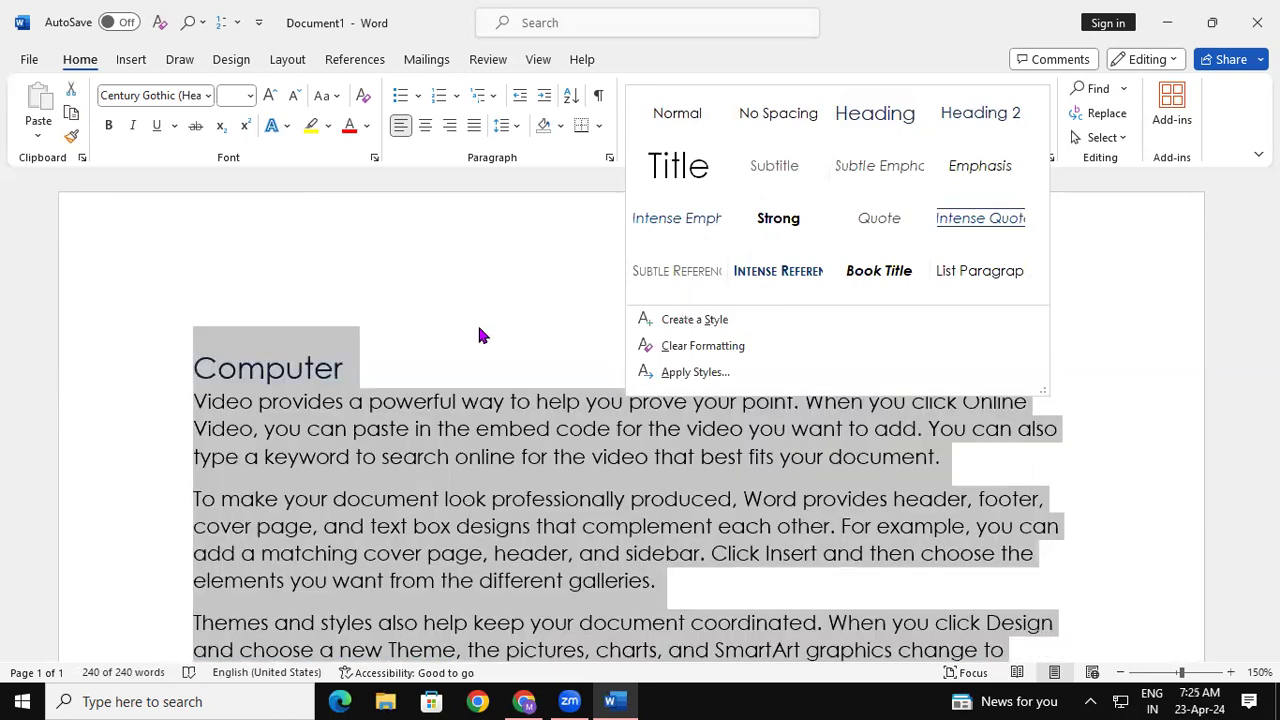
{"action": "left_click", "coordinate": [551, 317]}
{"action": "left_click", "coordinate": [705, 361]}
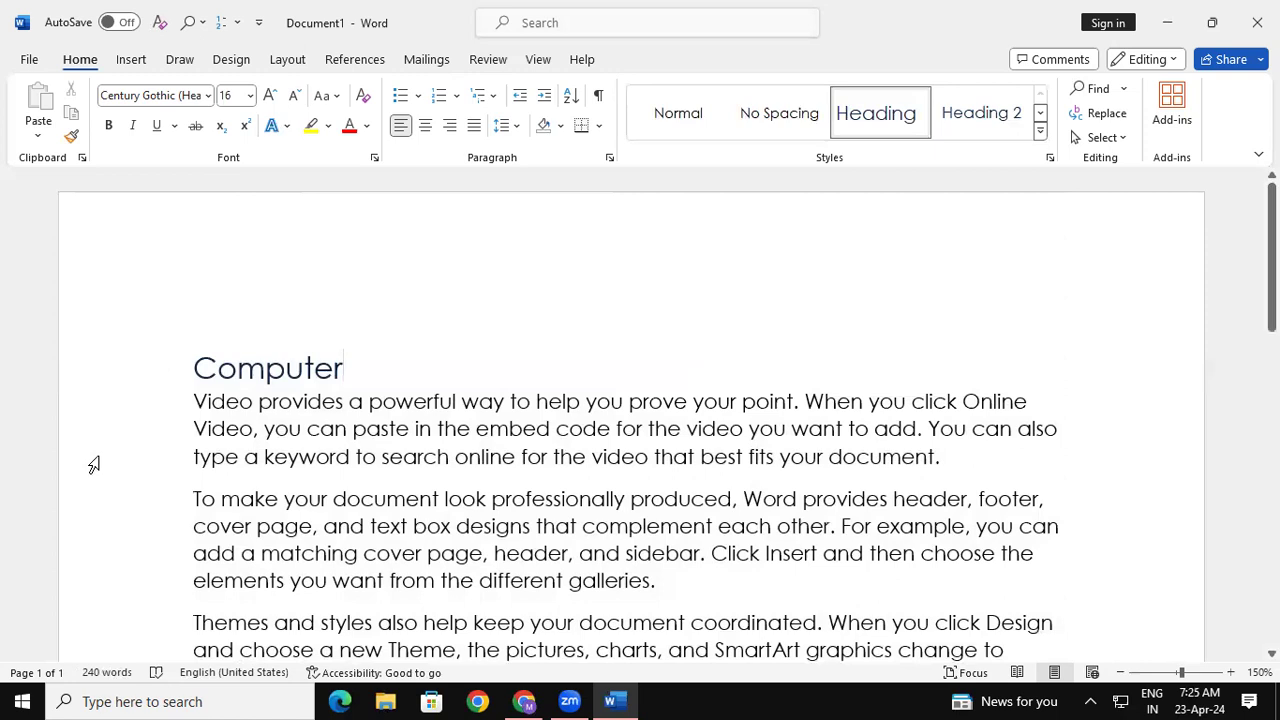
- Format the text of the paragraph below the "Computer" heading as red, bold and italic
{"action": "left_click_drag", "start_coordinate": [190, 404], "coordinate": [924, 457]}
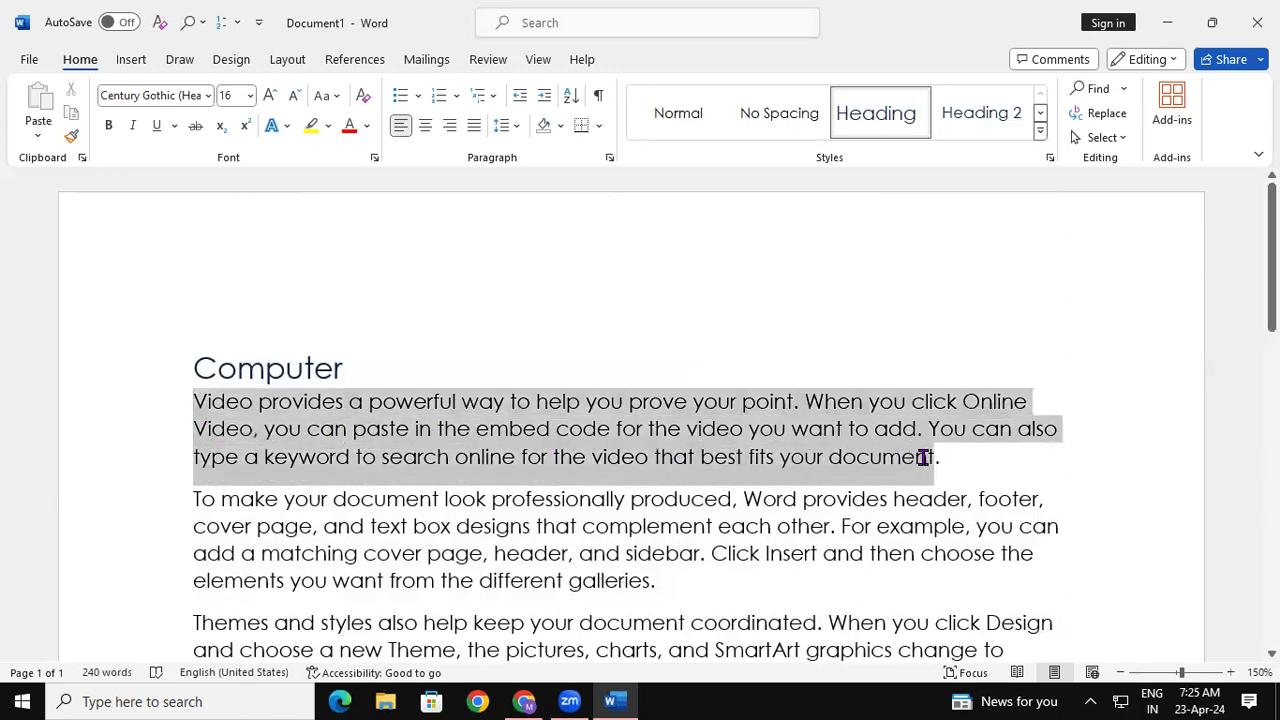
{"action": "left_click", "coordinate": [350, 126]}
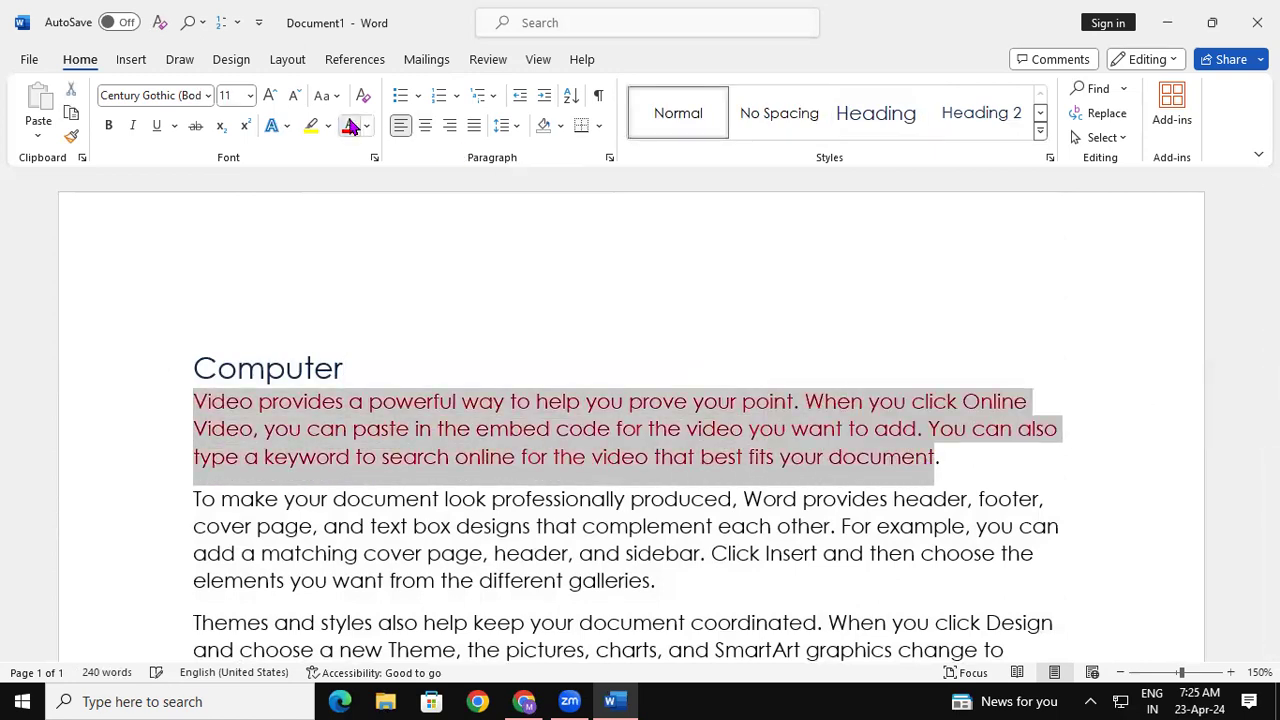
{"action": "left_click", "coordinate": [110, 126]}
{"action": "left_click", "coordinate": [134, 127]}
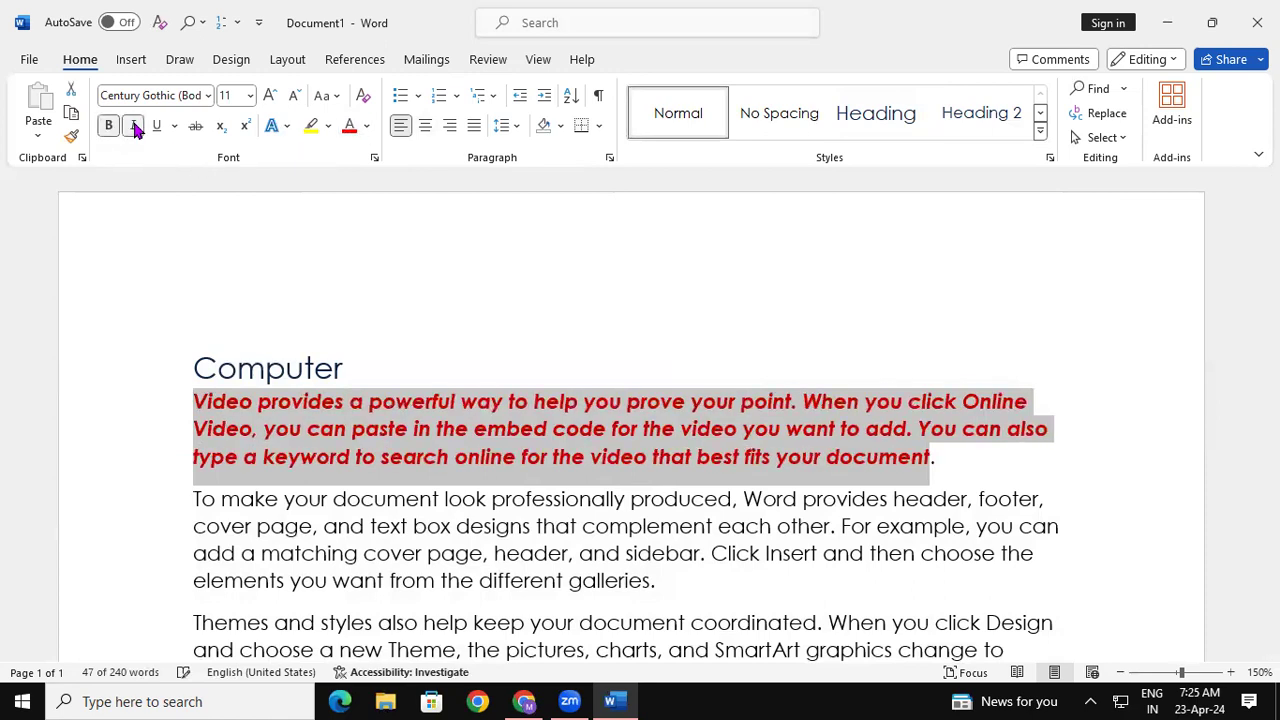
- Create a new paragraph style from the red bold italic text, keeping the name Style1
{"action": "left_click", "coordinate": [1040, 138]}
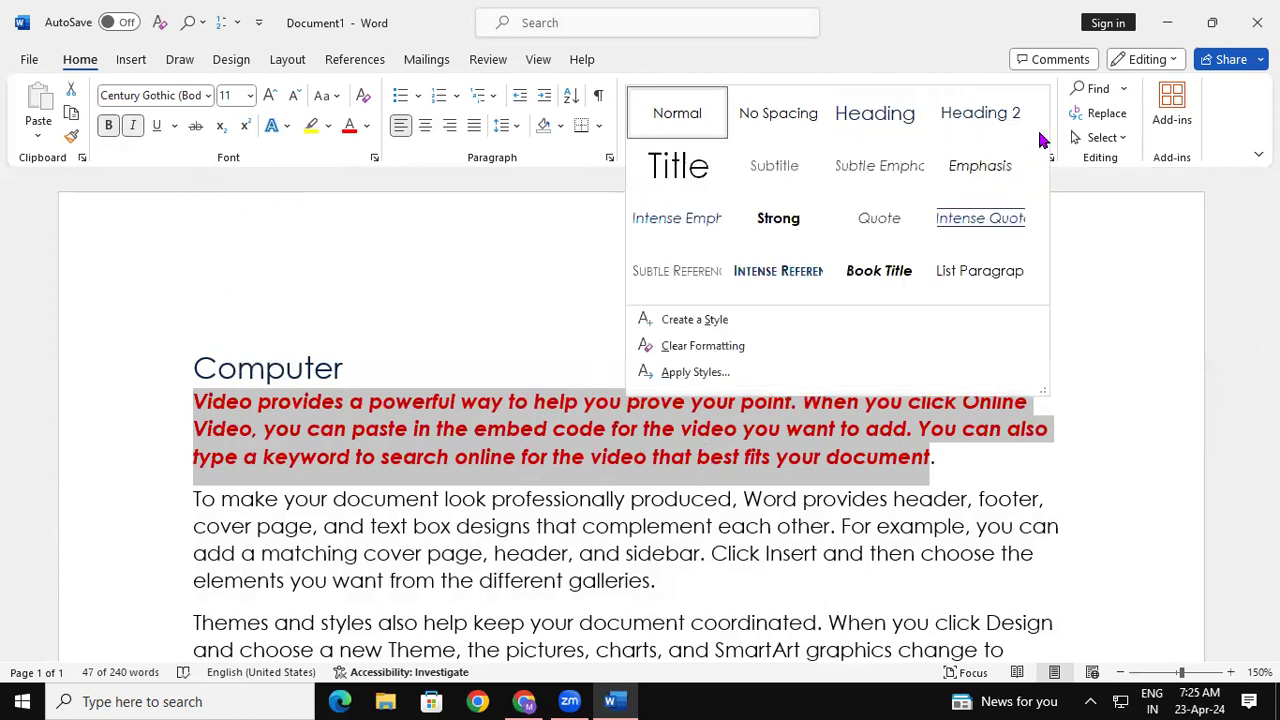
{"action": "left_click", "coordinate": [687, 322]}
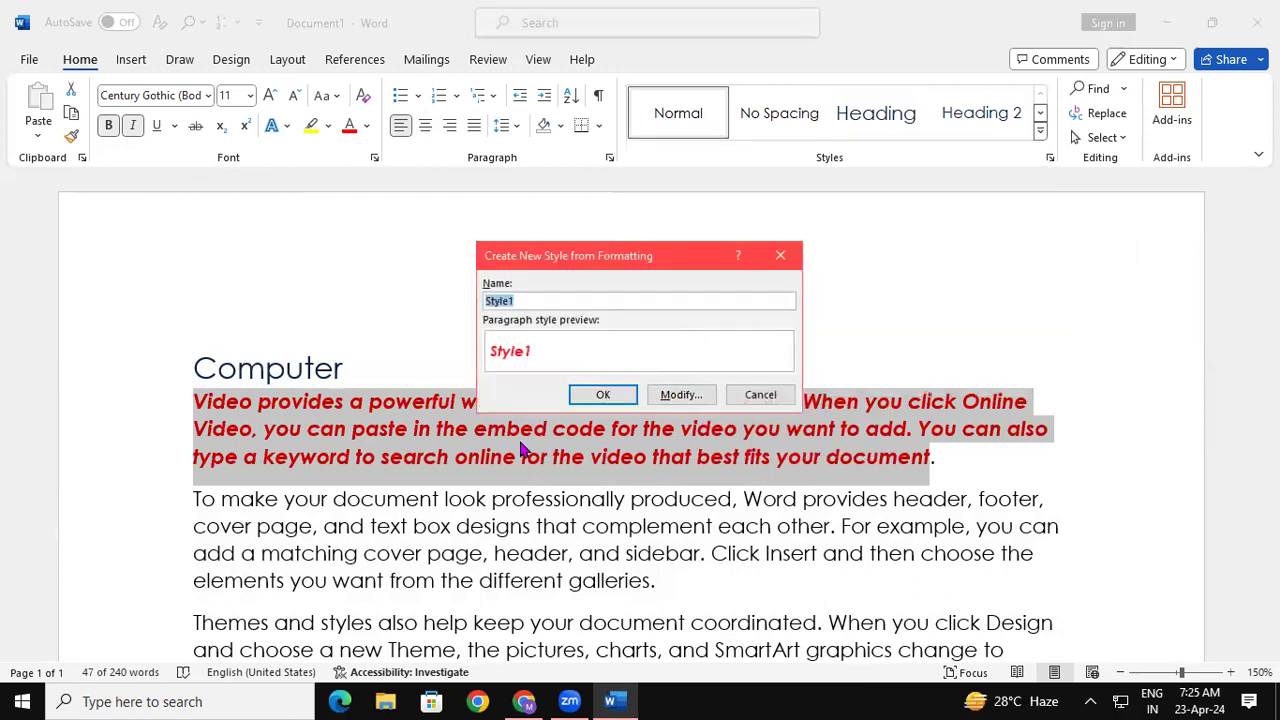
{"action": "left_click", "coordinate": [538, 300]}
{"action": "left_click", "coordinate": [605, 396]}
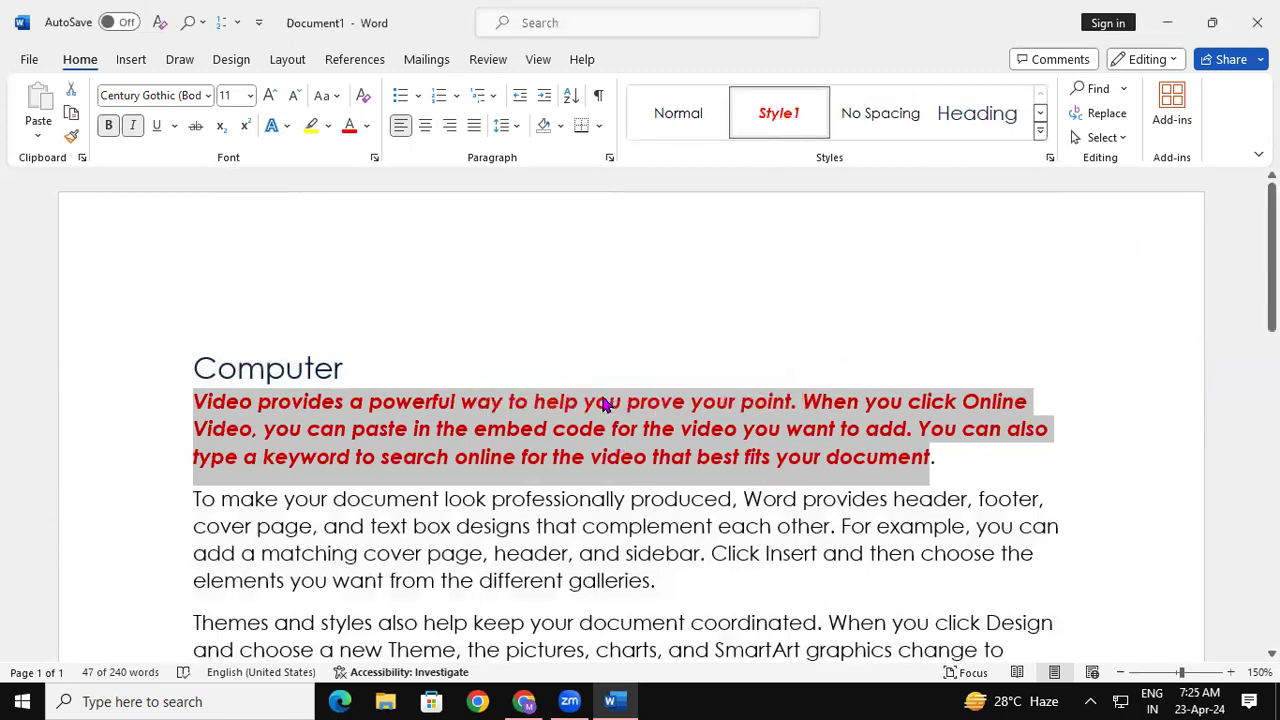
{"action": "left_click", "coordinate": [816, 458]}
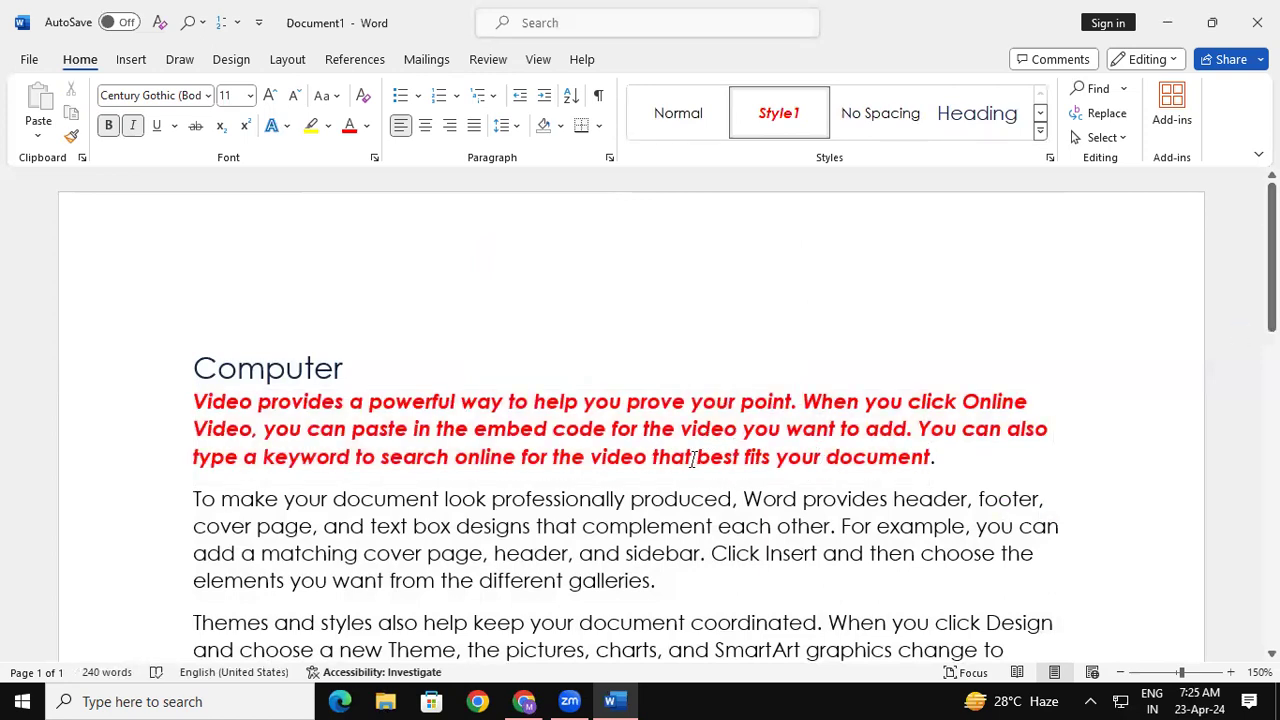
- Apply Style1 to the last paragraph, which begins "Reading is easier"
{"action": "left_click", "coordinate": [771, 140]}
{"action": "scroll", "coordinate": [1066, 314], "scroll_direction": "down", "scroll_amount": 5}
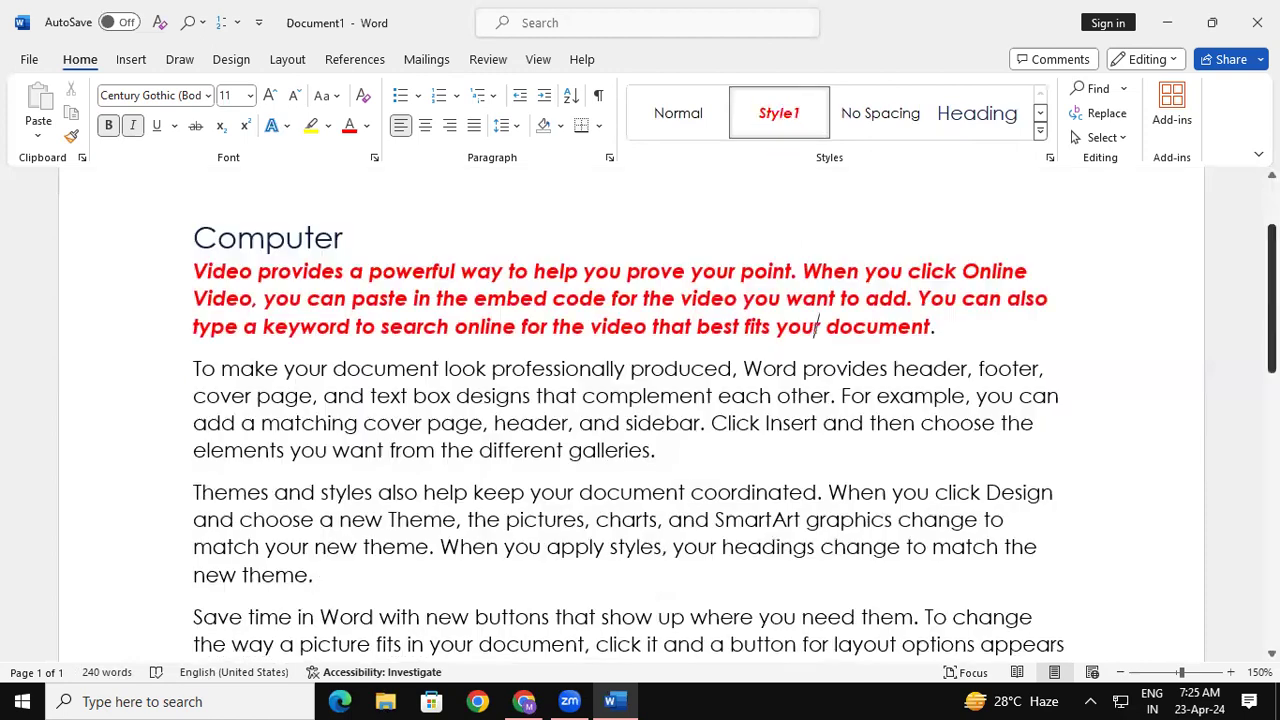
{"action": "left_click_drag", "start_coordinate": [193, 366], "coordinate": [983, 446]}
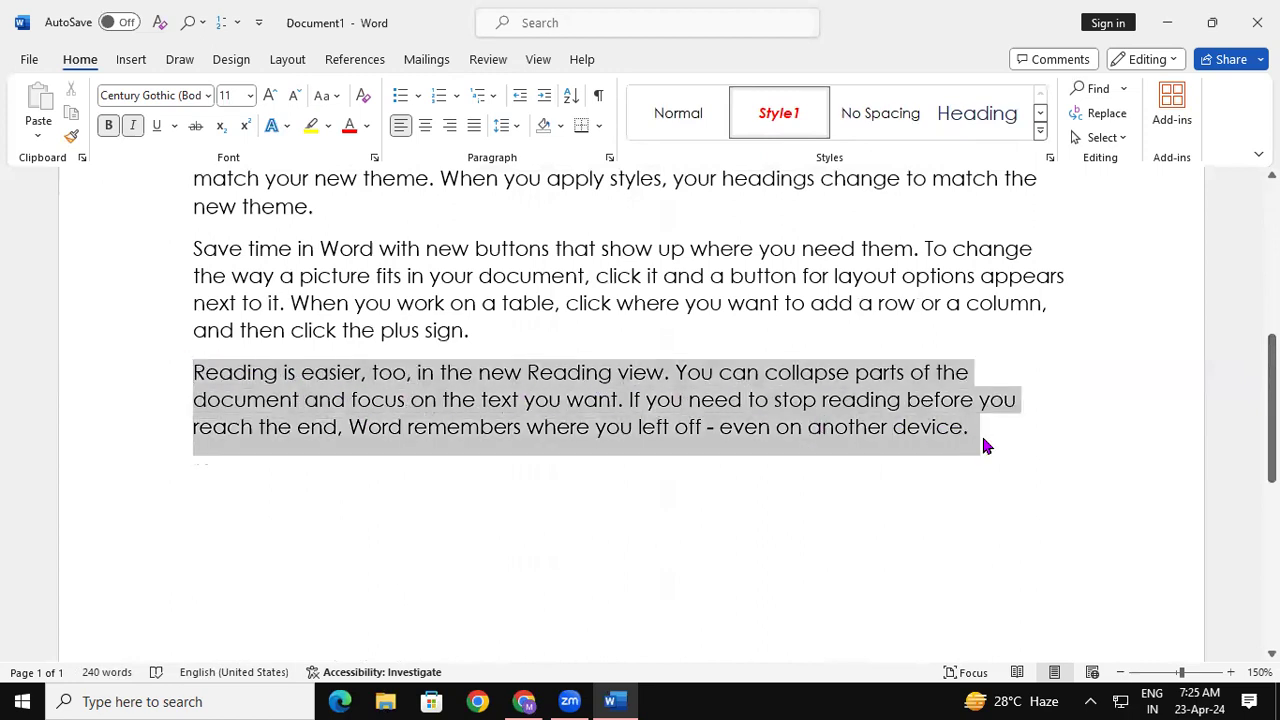
{"action": "left_click", "coordinate": [773, 118]}
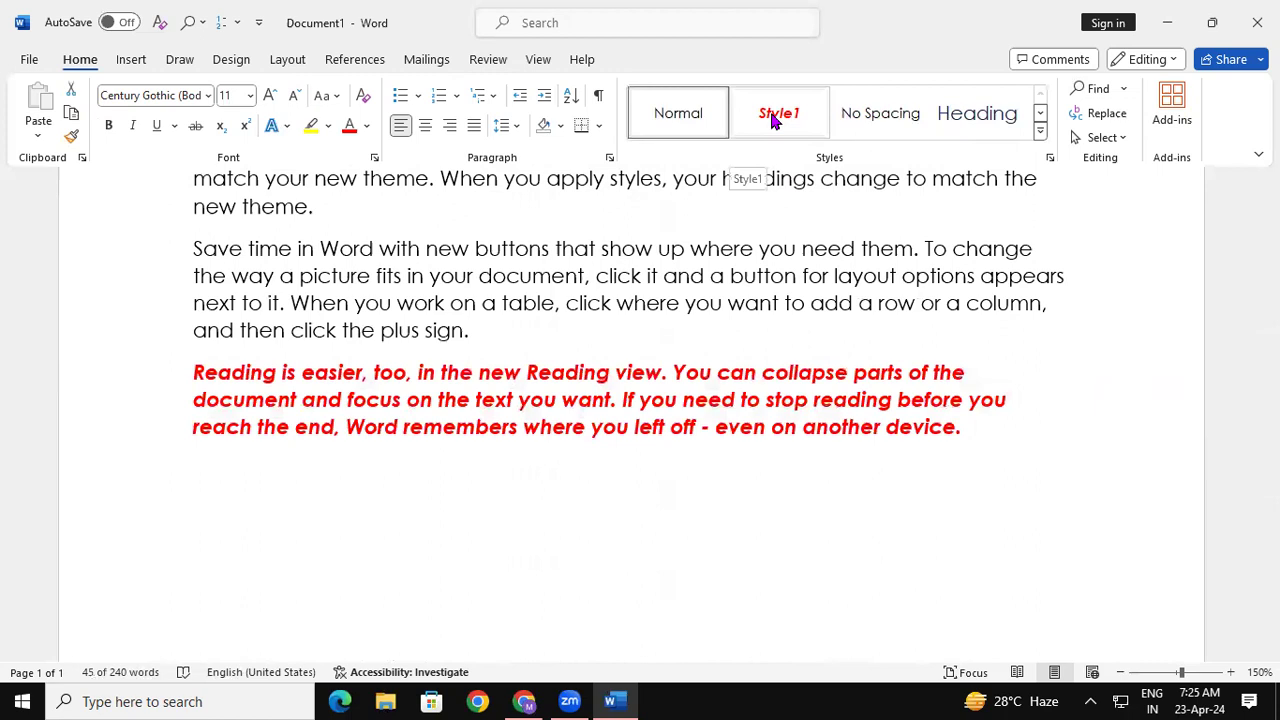
{"action": "left_click", "coordinate": [773, 118]}
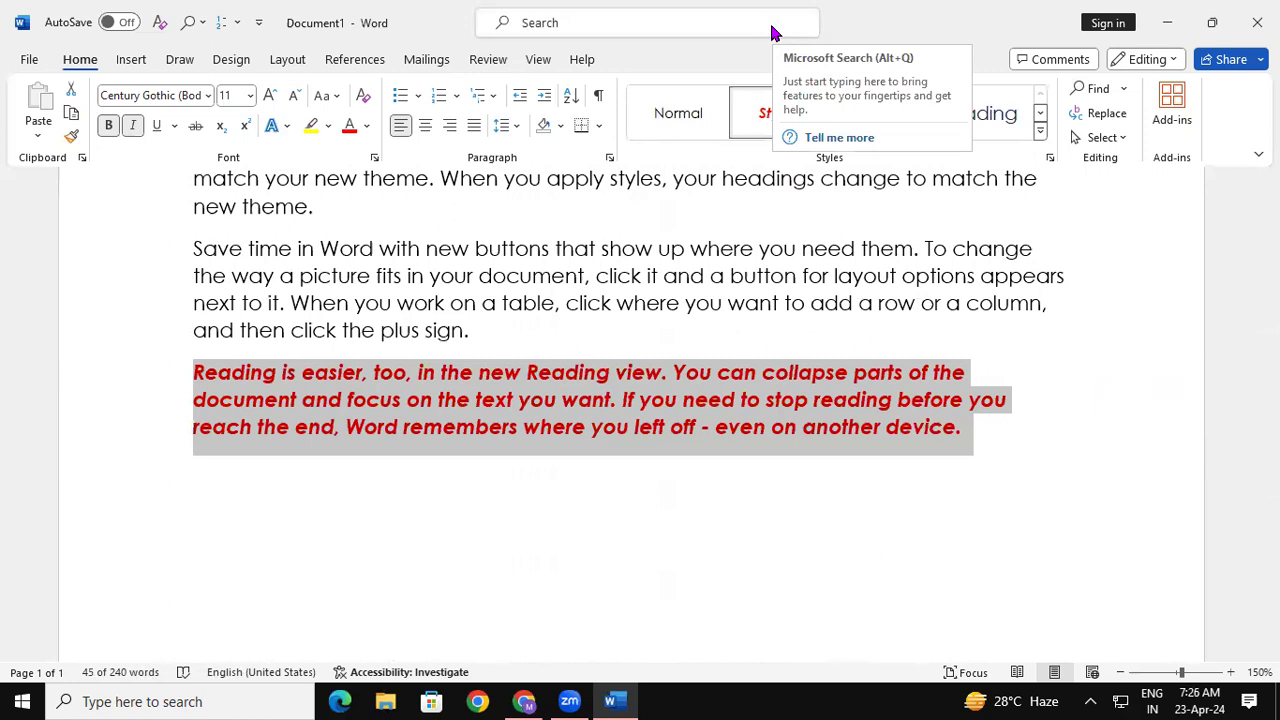
{"action": "left_click", "coordinate": [1041, 133]}
{"action": "scroll", "coordinate": [1060, 420], "scroll_direction": "down", "scroll_amount": 9}
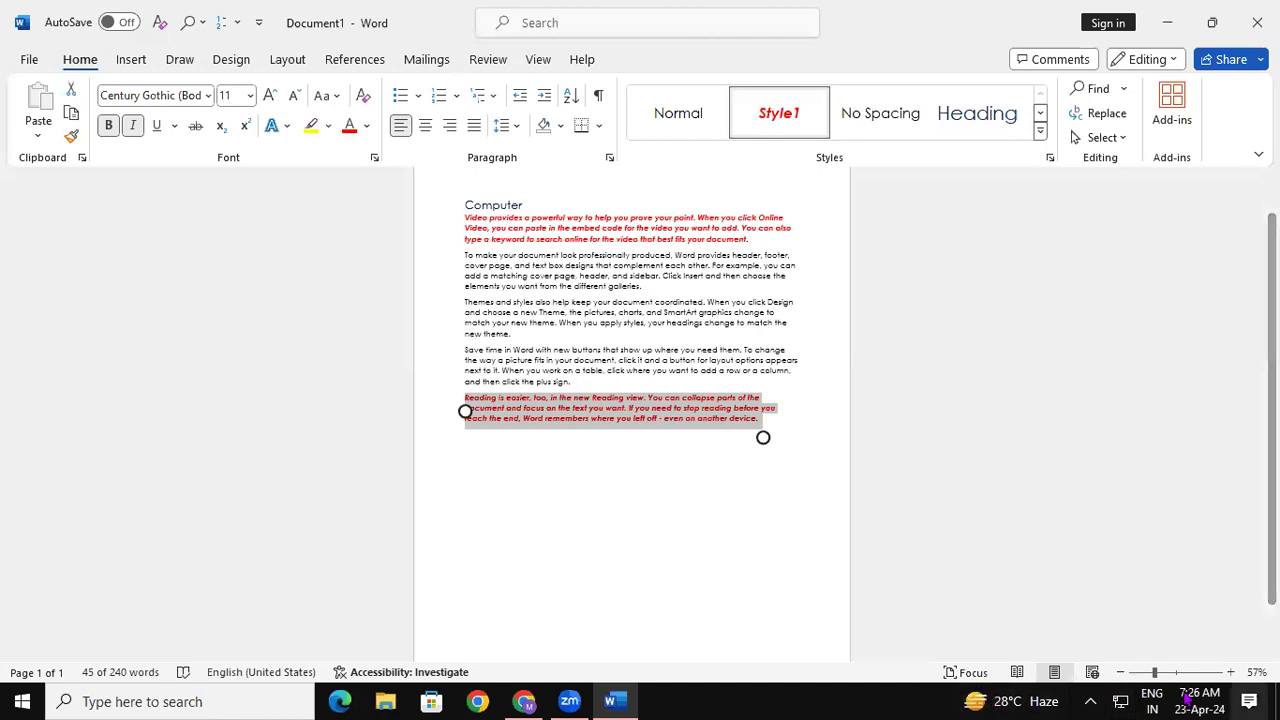
{"action": "left_click", "coordinate": [1180, 673]}
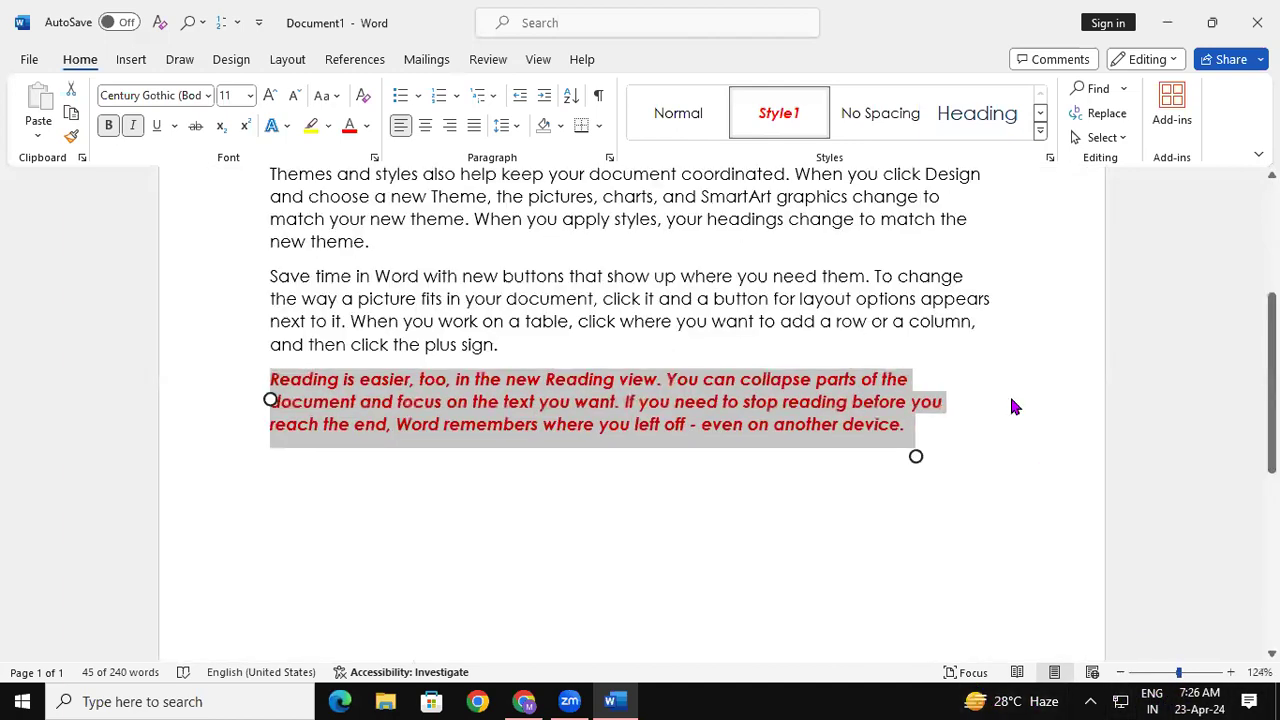
{"action": "left_click", "coordinate": [1077, 355]}
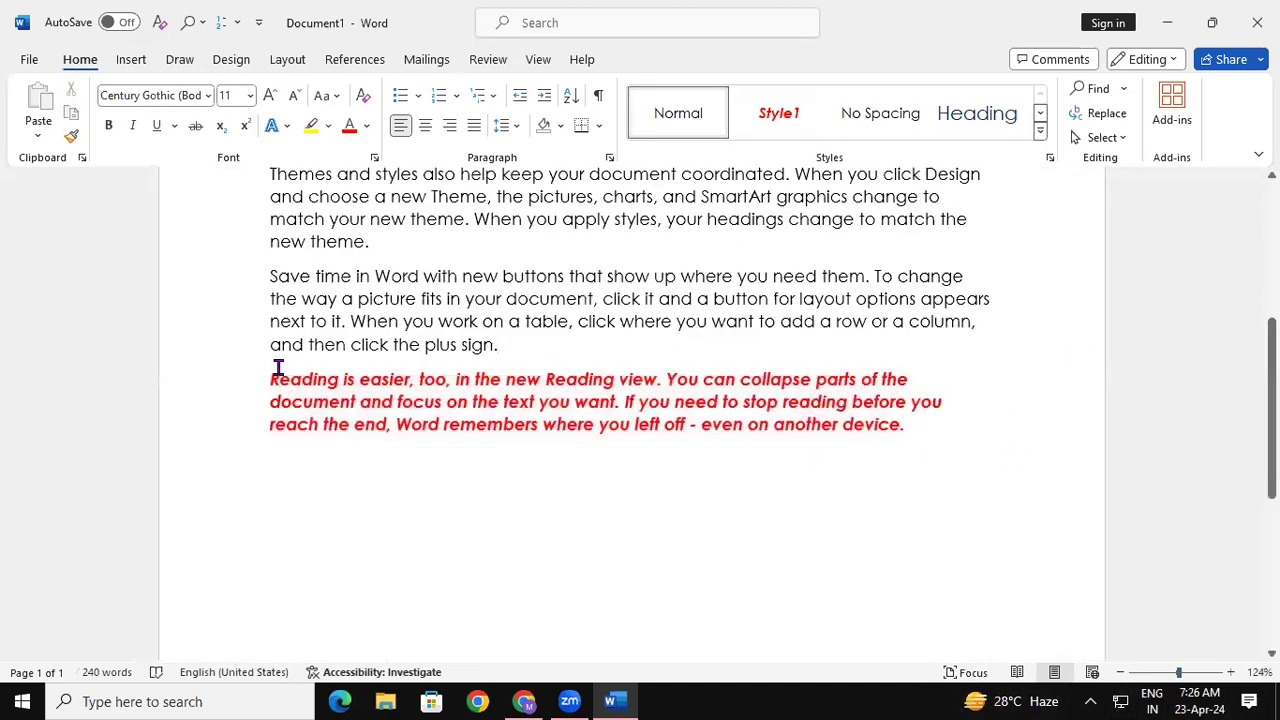
{"action": "left_click_drag", "start_coordinate": [272, 380], "coordinate": [906, 428]}
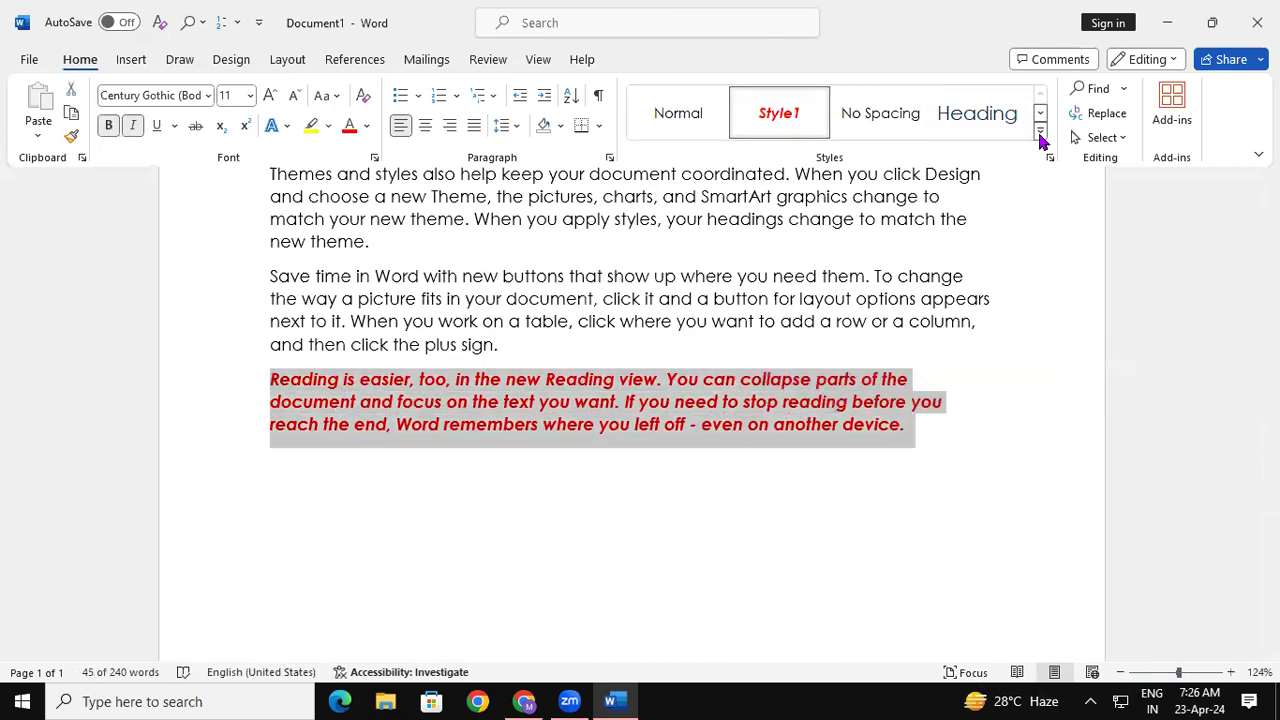
{"action": "left_click", "coordinate": [1041, 133]}
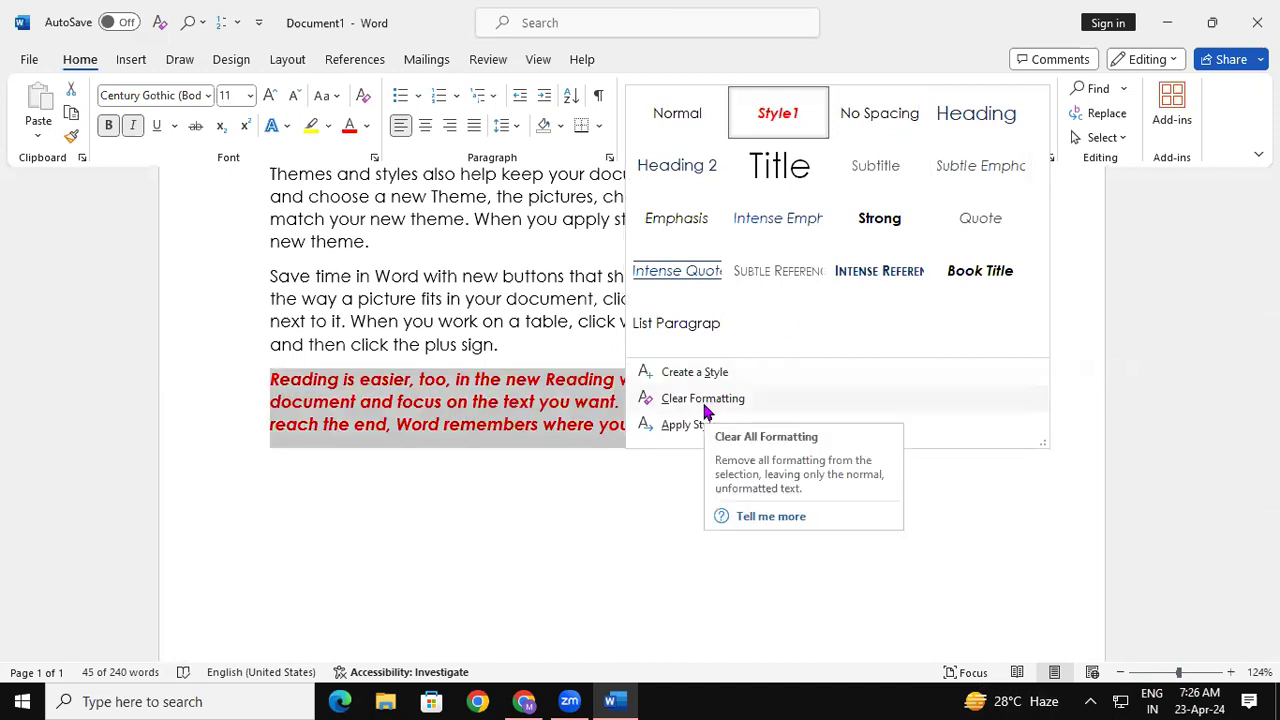
{"action": "key", "text": "Escape"}
{"action": "scroll", "coordinate": [671, 462], "scroll_direction": "up", "scroll_amount": 5}
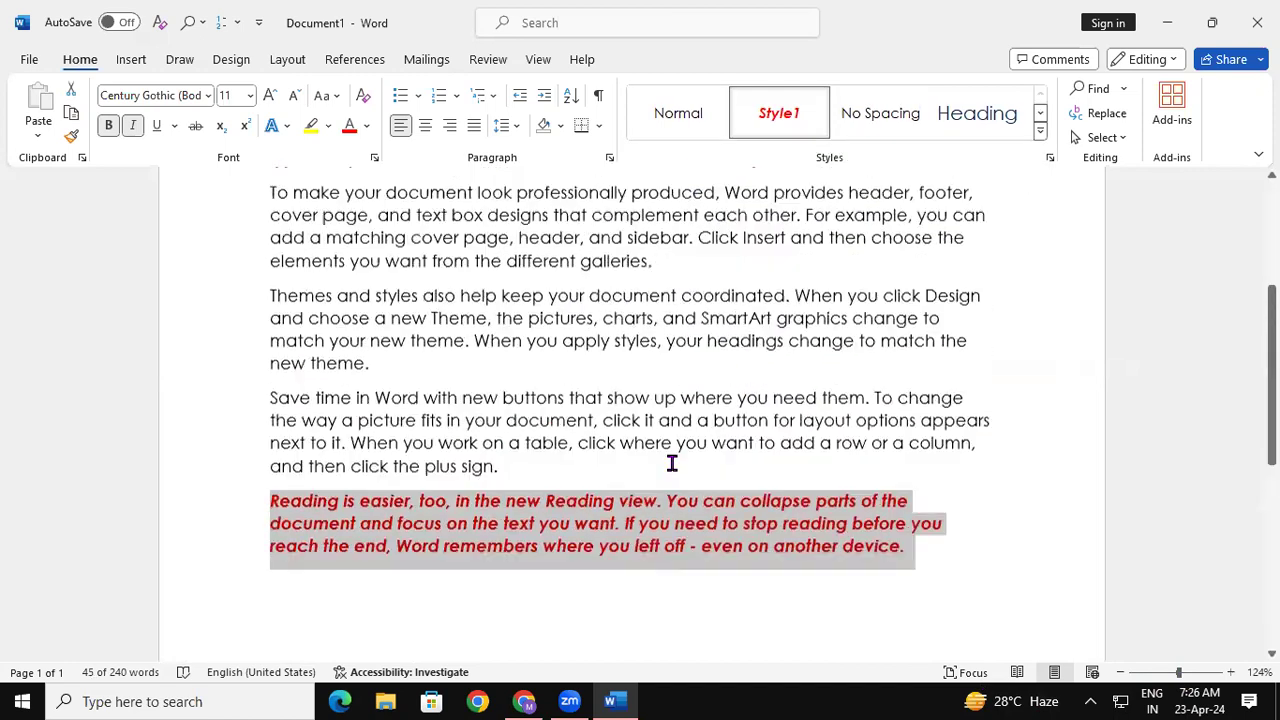
{"action": "scroll", "coordinate": [660, 480], "scroll_direction": "down", "scroll_amount": 1}
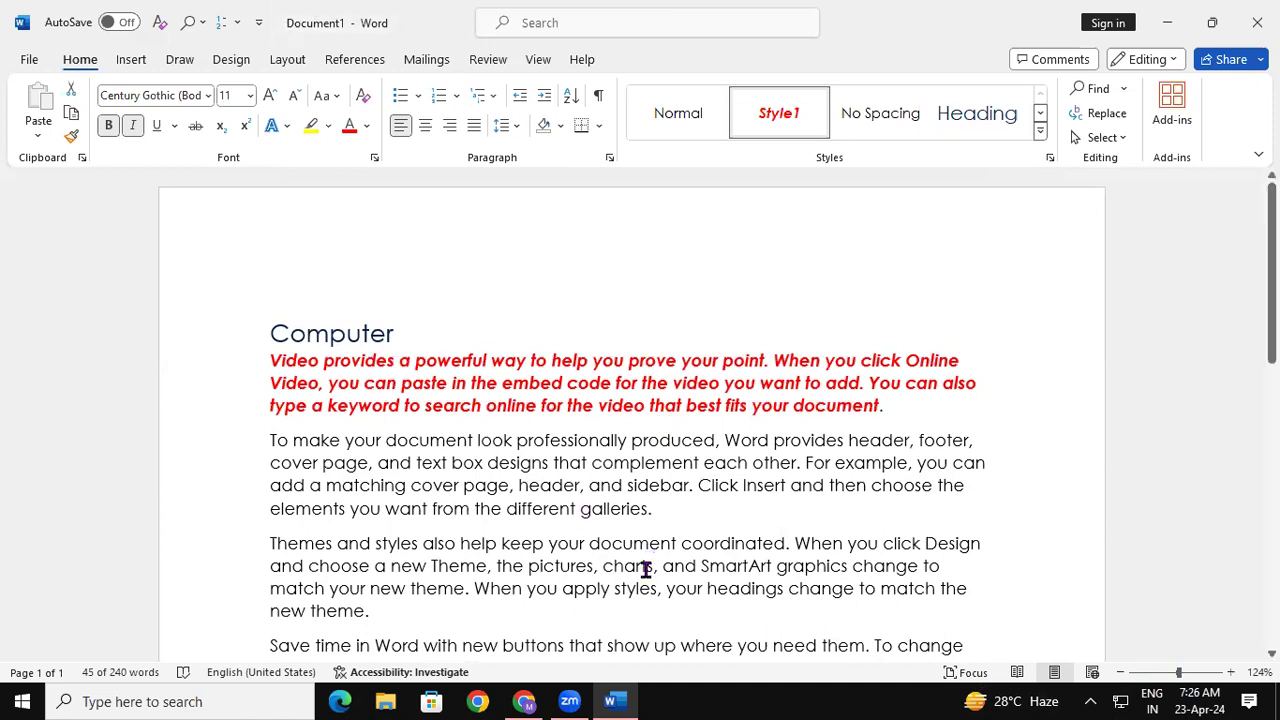
{"action": "left_click", "coordinate": [1017, 548]}
{"action": "scroll", "coordinate": [383, 405], "scroll_direction": "down", "scroll_amount": 5}
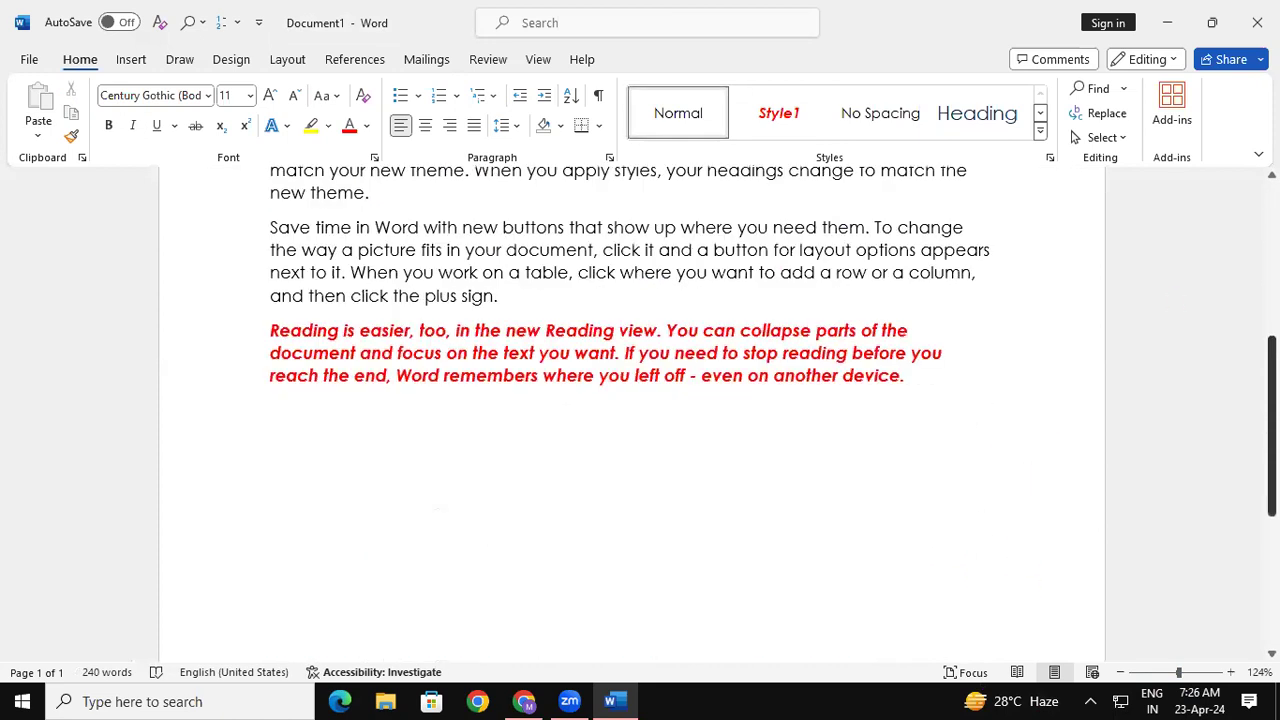
- Clear all formatting from the last paragraph, which begins "Reading is easier"
{"action": "left_click_drag", "start_coordinate": [278, 366], "coordinate": [936, 410]}
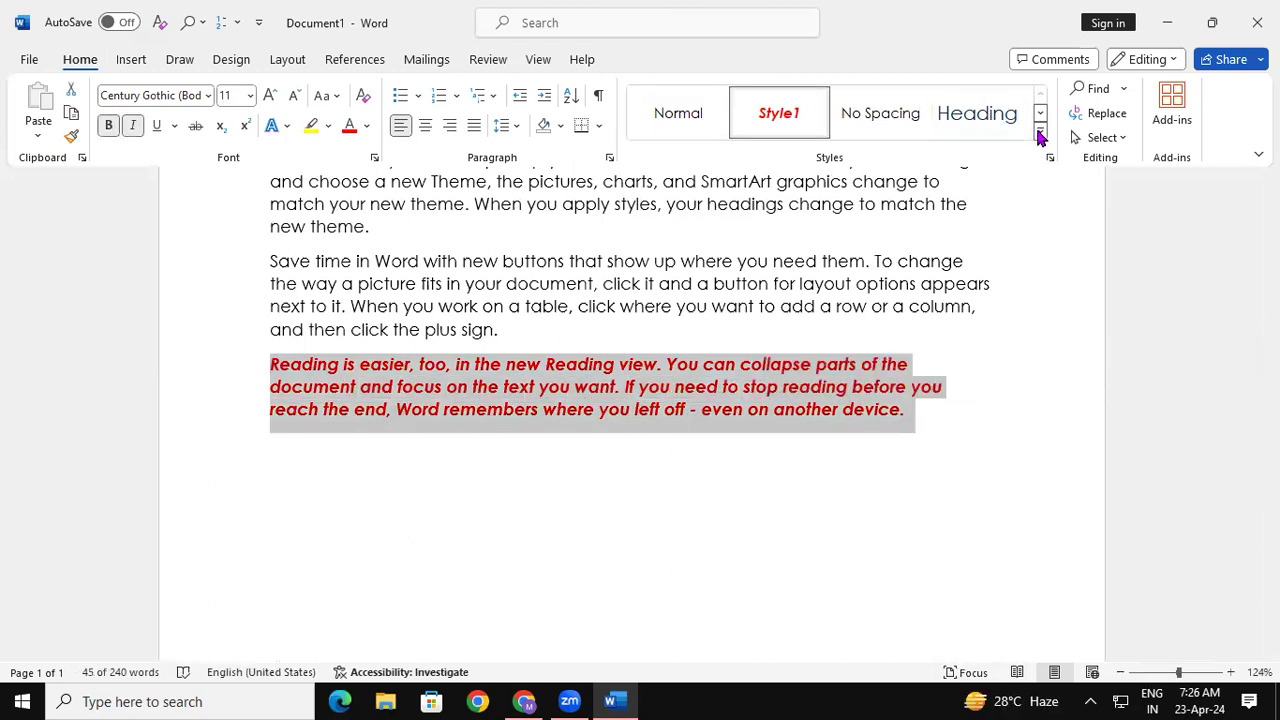
{"action": "left_click", "coordinate": [1040, 137]}
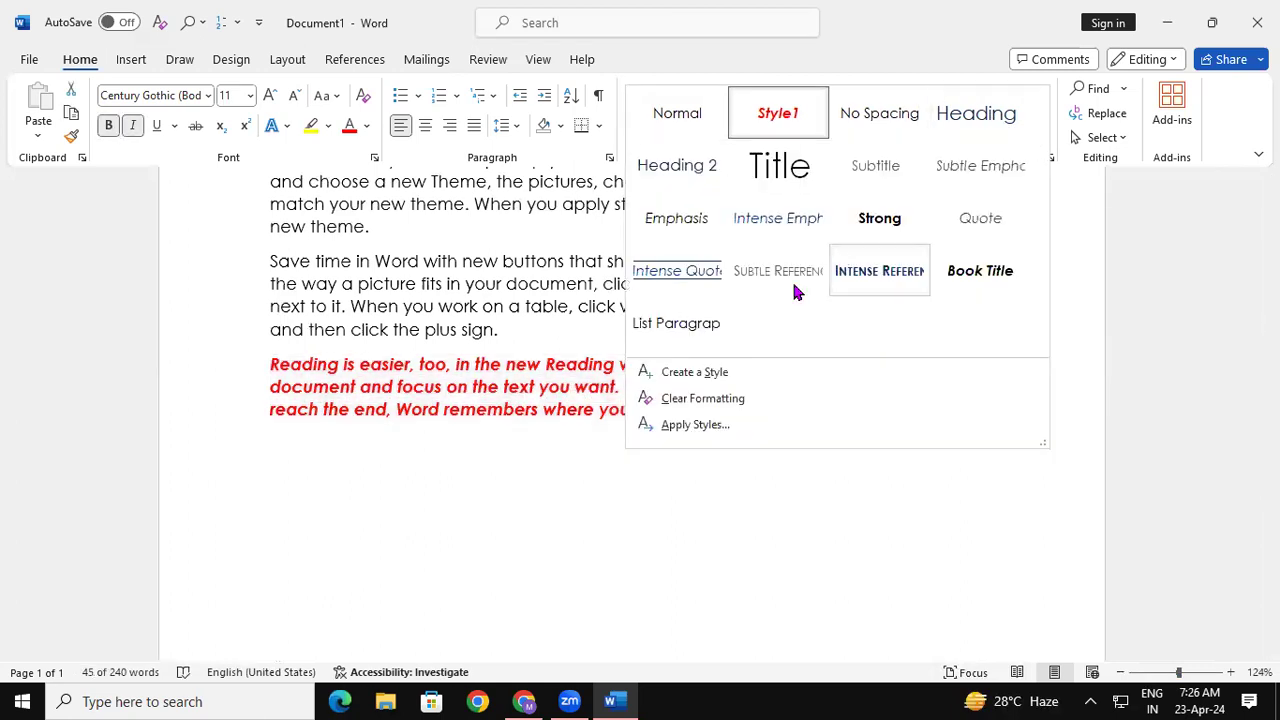
{"action": "left_click", "coordinate": [718, 400]}
{"action": "left_click", "coordinate": [919, 431]}
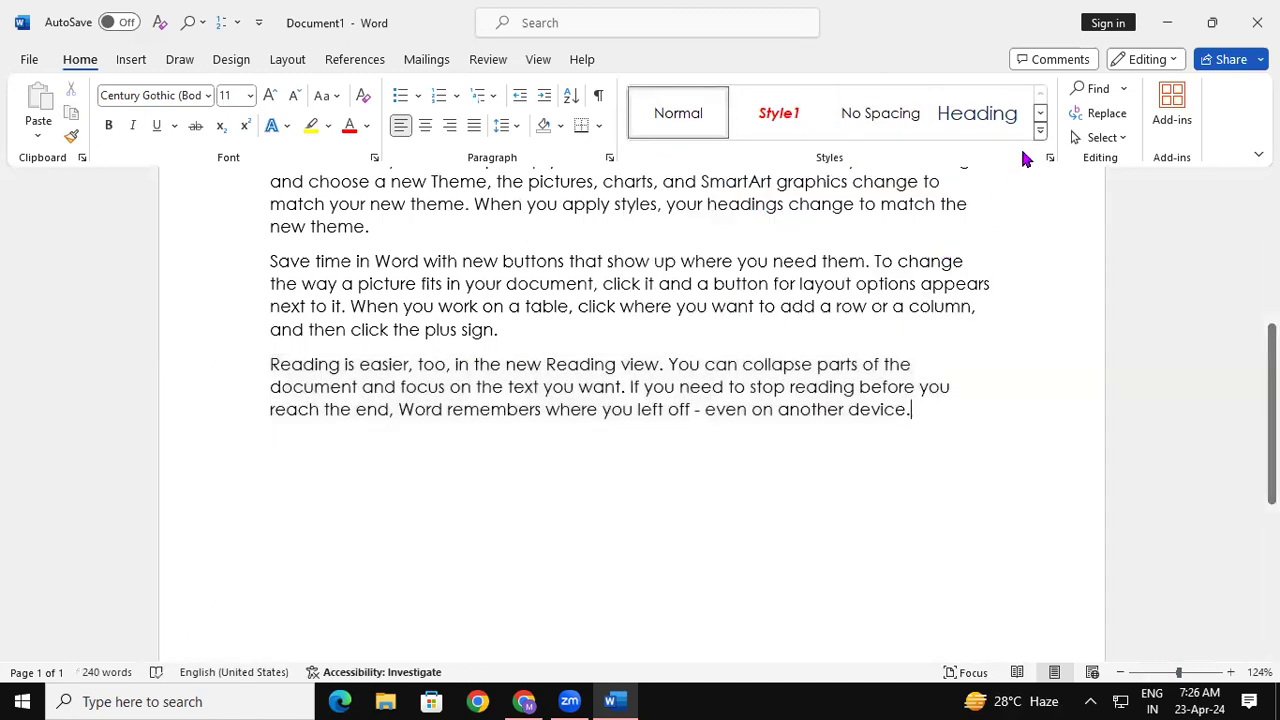
- Remove Style1 from the style gallery and reopen the gallery to check its styles
{"action": "left_click", "coordinate": [1040, 137]}
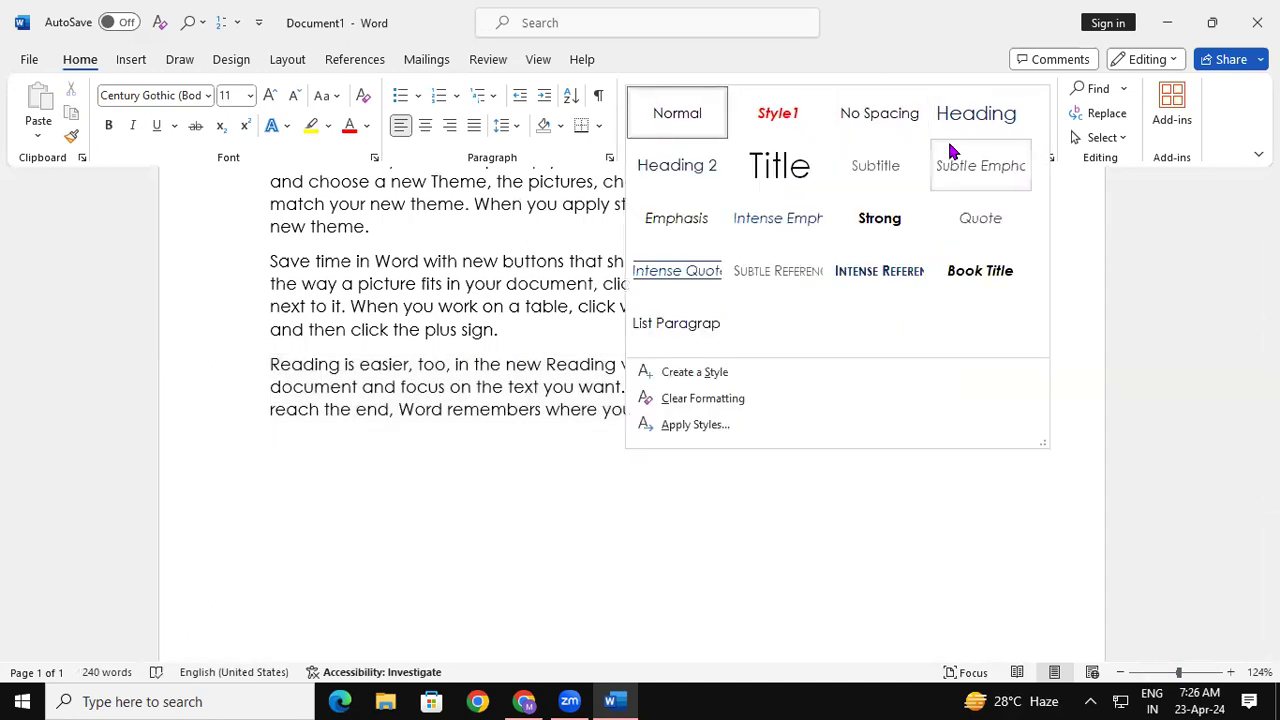
{"action": "right_click", "coordinate": [785, 118]}
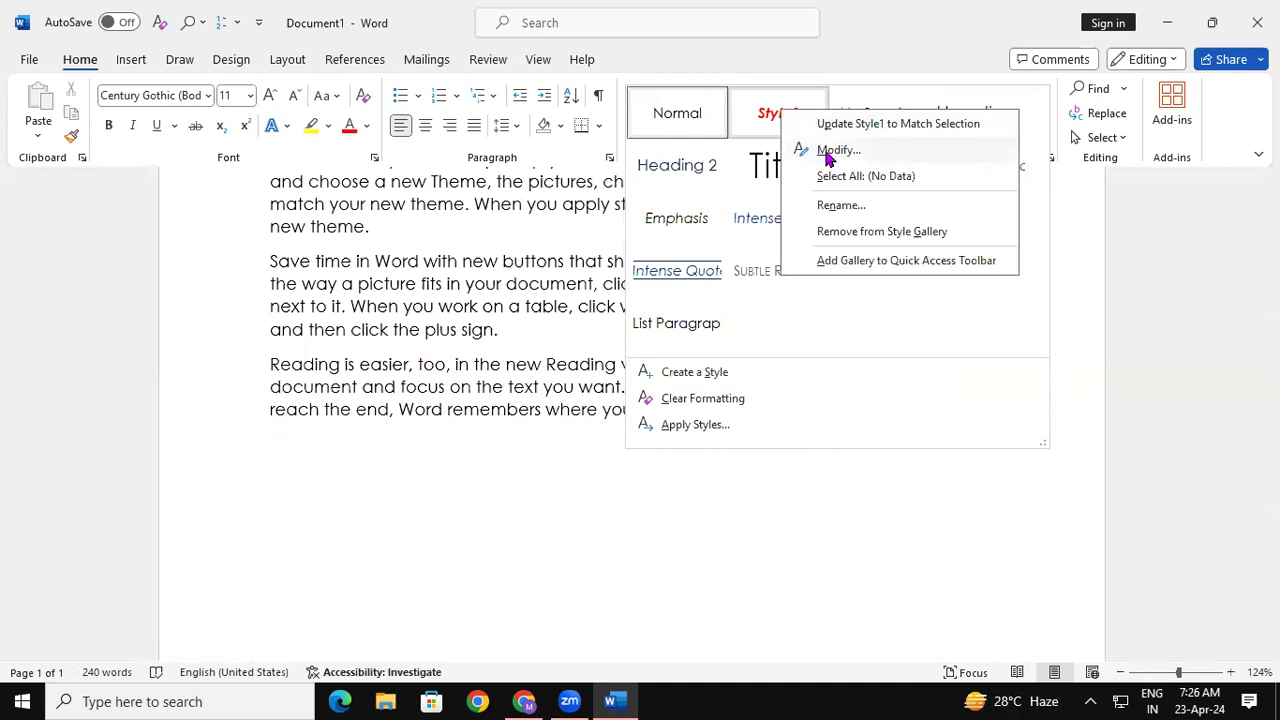
{"action": "left_click", "coordinate": [882, 236]}
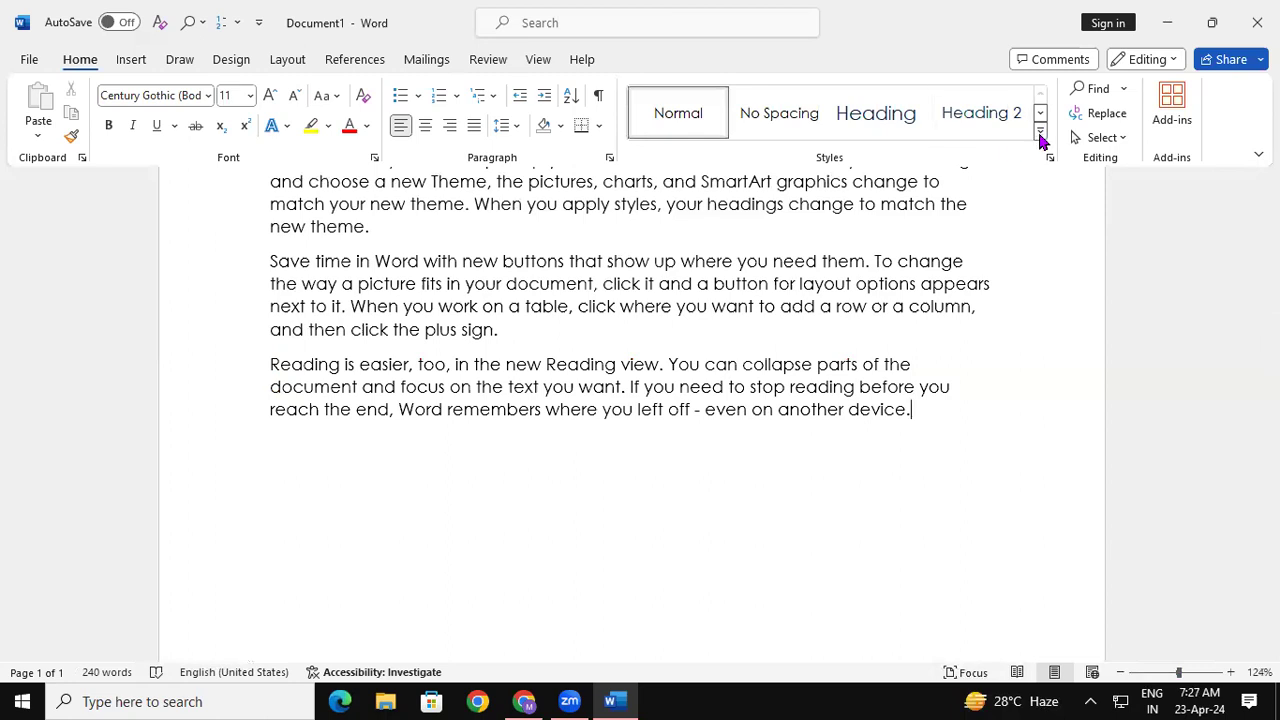
{"action": "left_click", "coordinate": [1040, 134]}
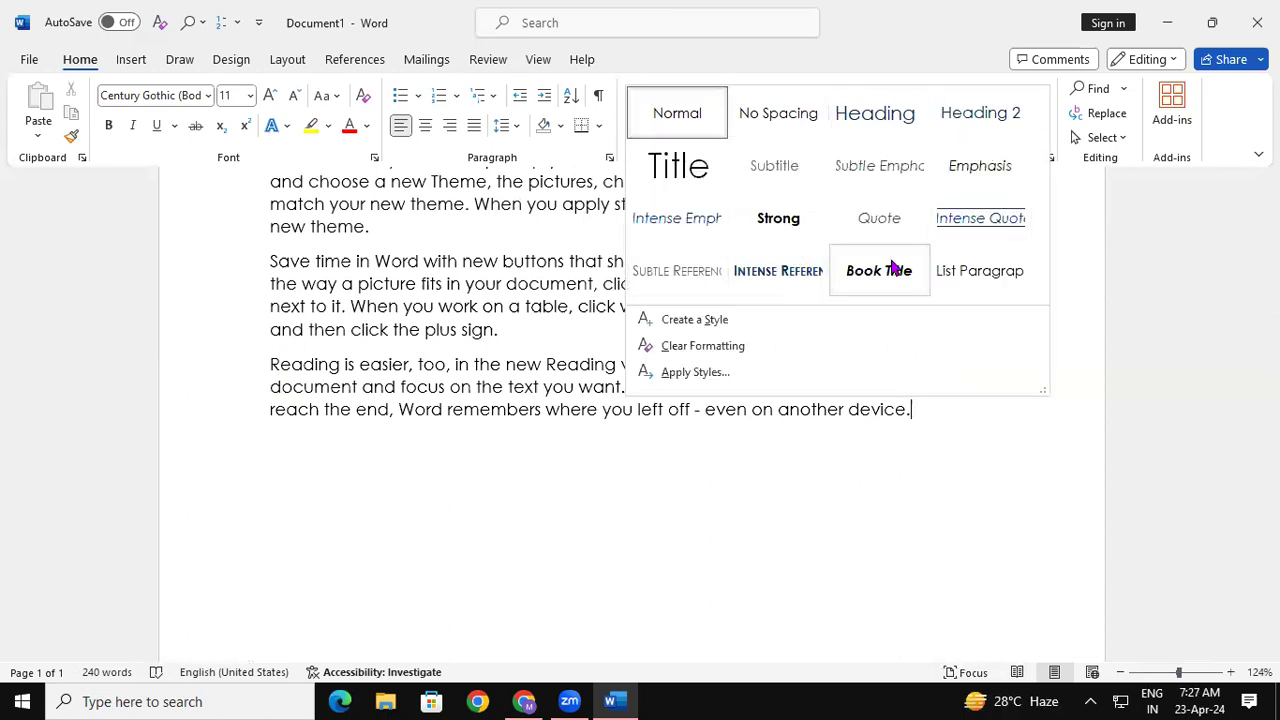
- Clear all formatting from the paragraph beginning "Video provides" and check the style gallery's options for the Computer heading
{"action": "left_click", "coordinate": [956, 485]}
{"action": "scroll", "coordinate": [393, 378], "scroll_direction": "up", "scroll_amount": 5}
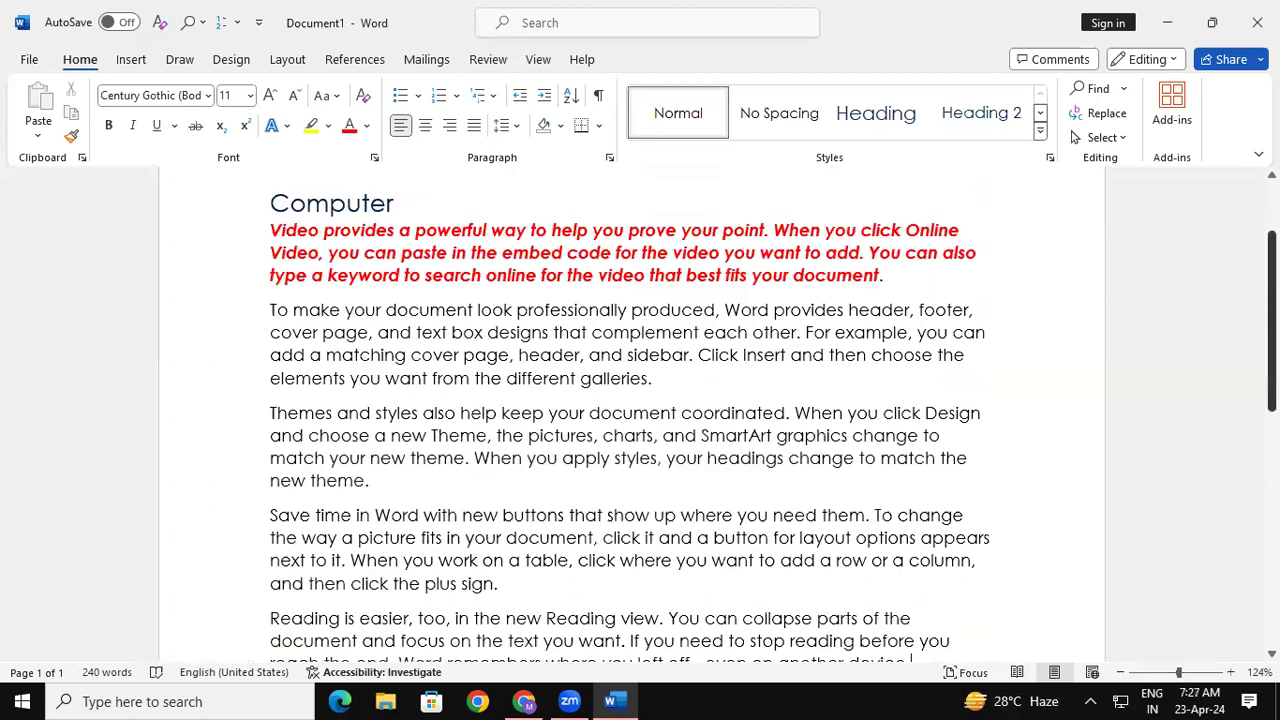
{"action": "left_click_drag", "start_coordinate": [270, 360], "coordinate": [903, 397]}
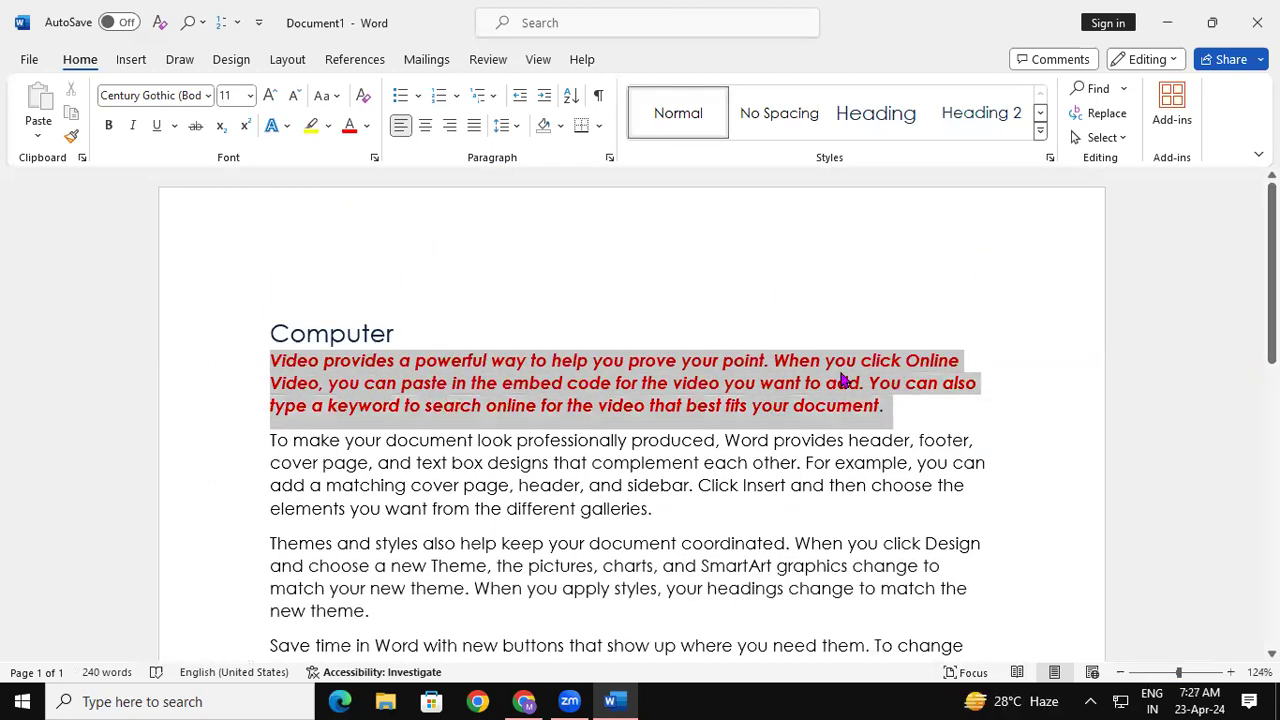
{"action": "left_click", "coordinate": [364, 95]}
{"action": "left_click", "coordinate": [628, 287]}
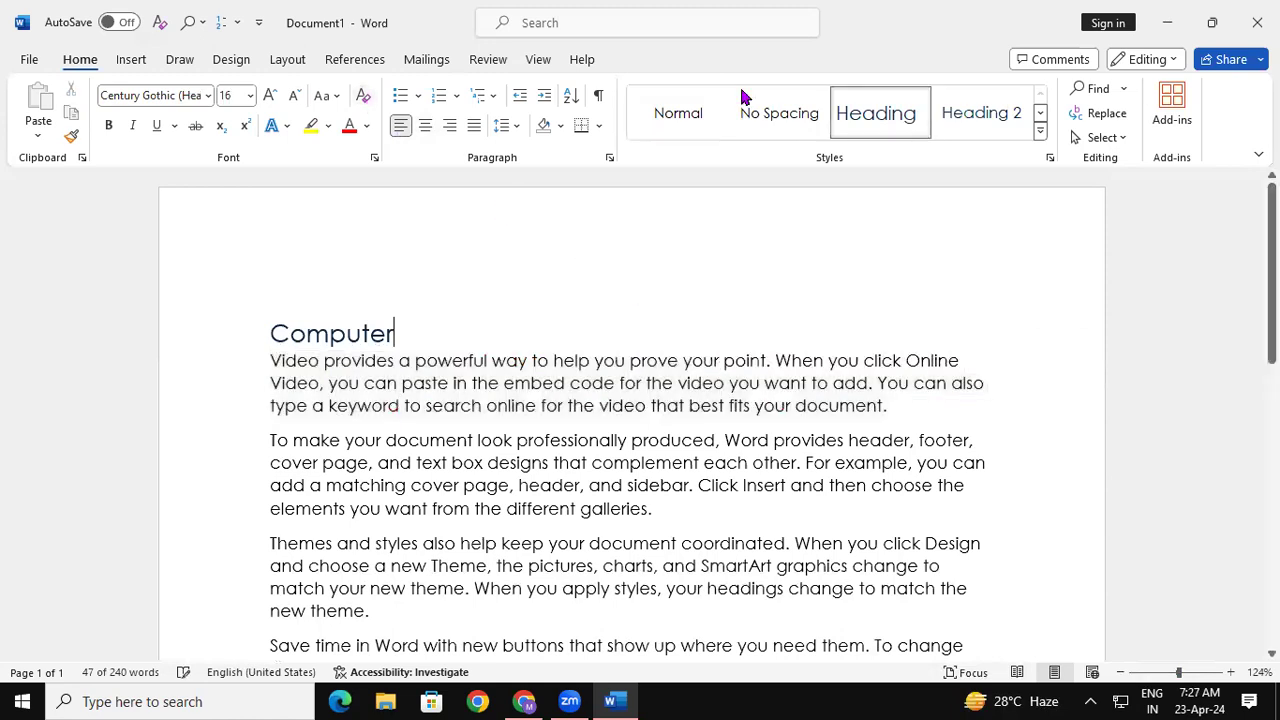
{"action": "left_click", "coordinate": [1040, 131]}
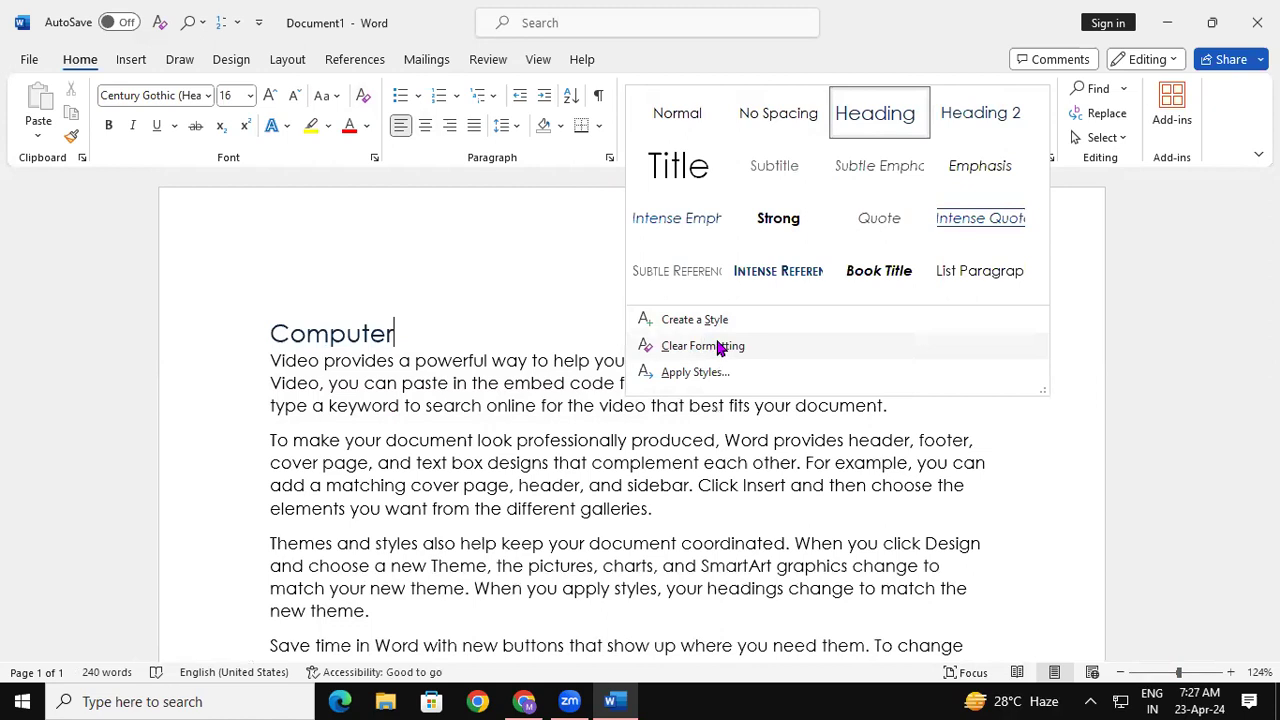
{"action": "left_click", "coordinate": [470, 281]}
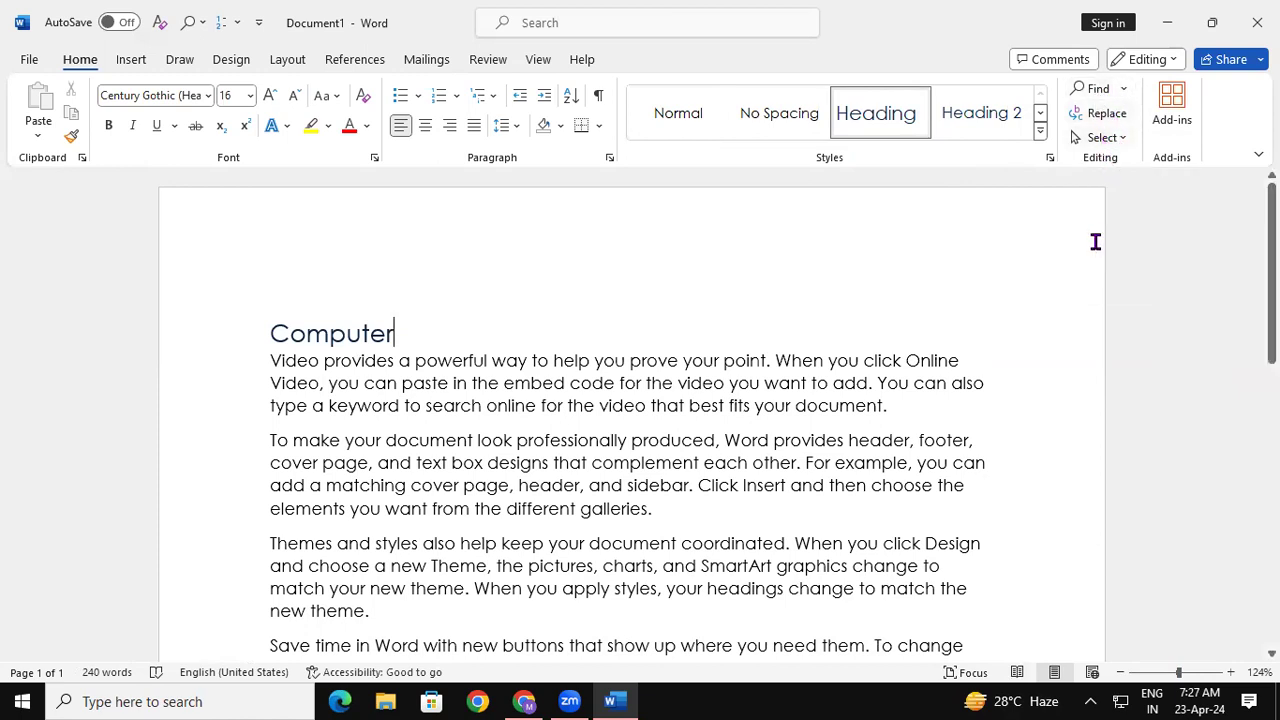
- Search the document for "the" and close the search results
{"action": "left_click", "coordinate": [1082, 92]}
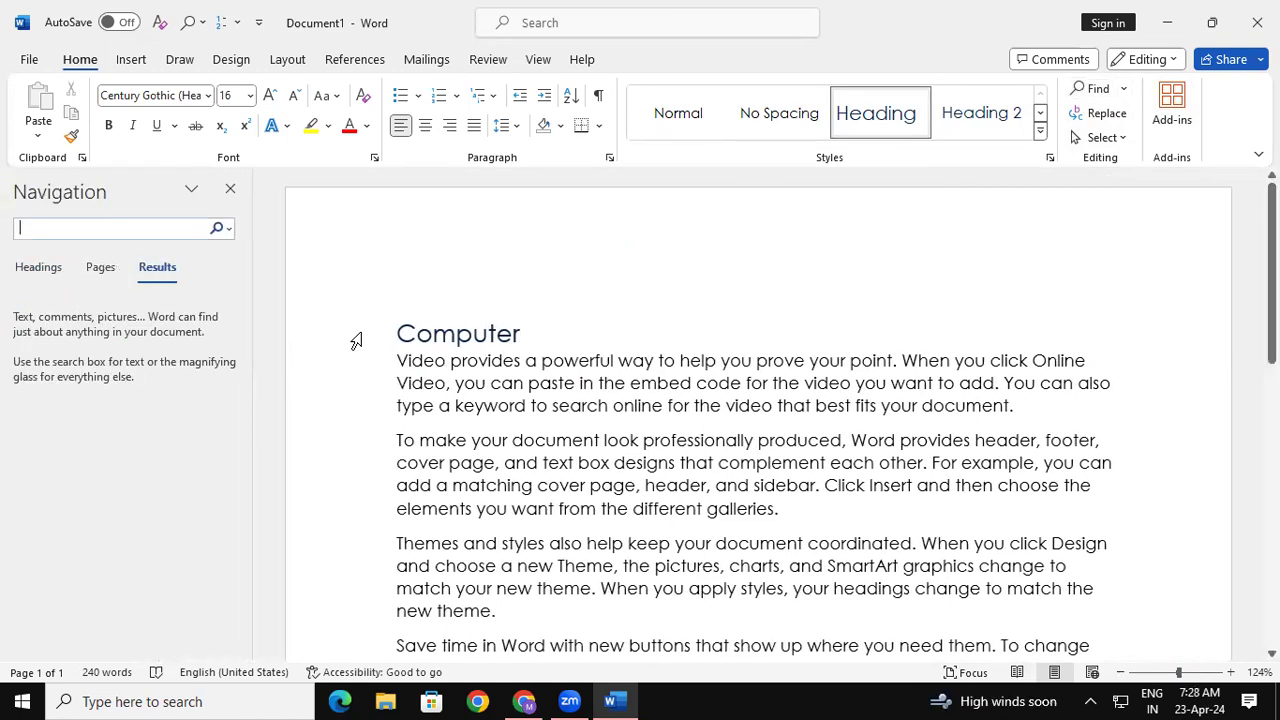
{"action": "type", "text": "he"}
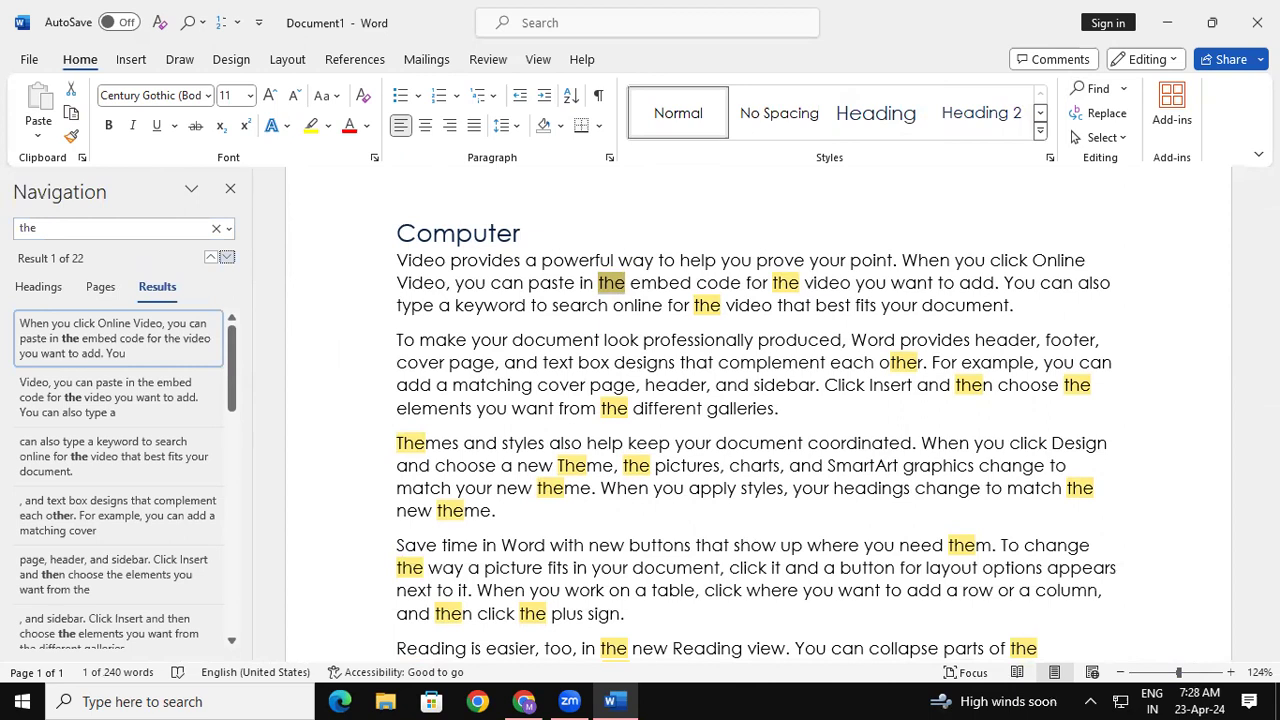
{"action": "left_click", "coordinate": [230, 188]}
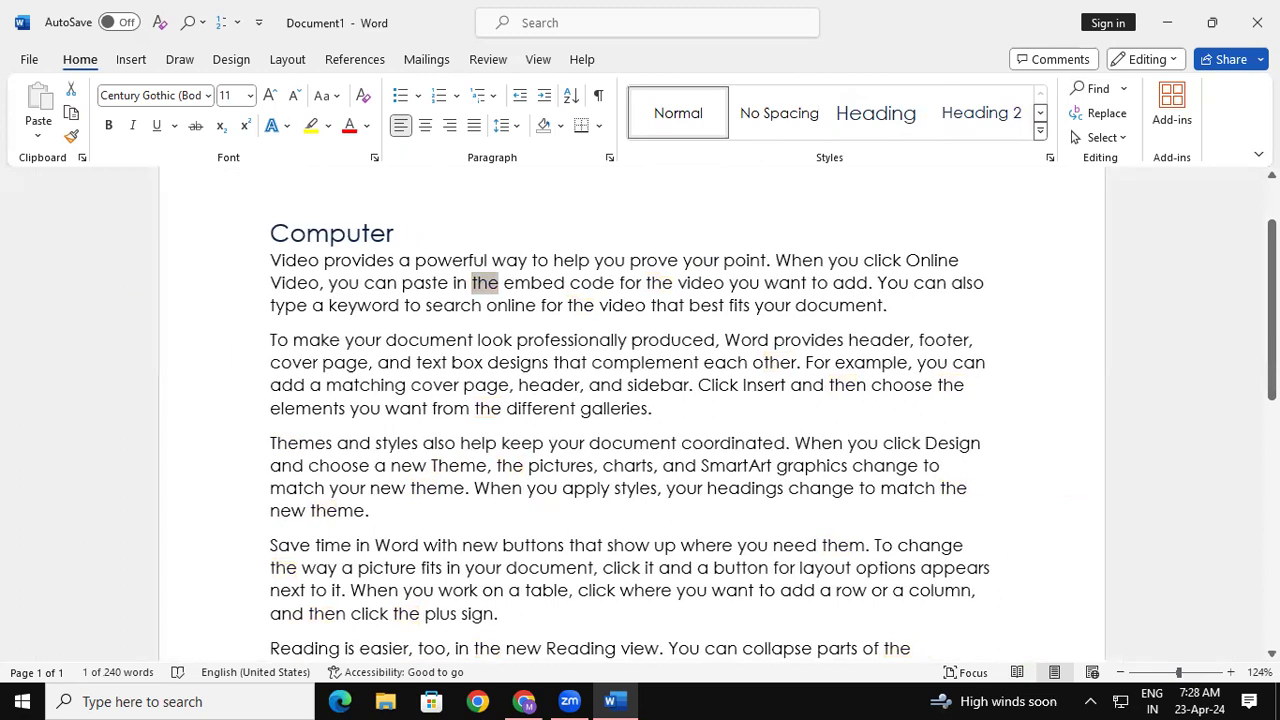
- Open the find-and-replace dialog, examine its search and replacement fields, and close it without replacing anything
{"action": "left_click", "coordinate": [1103, 114]}
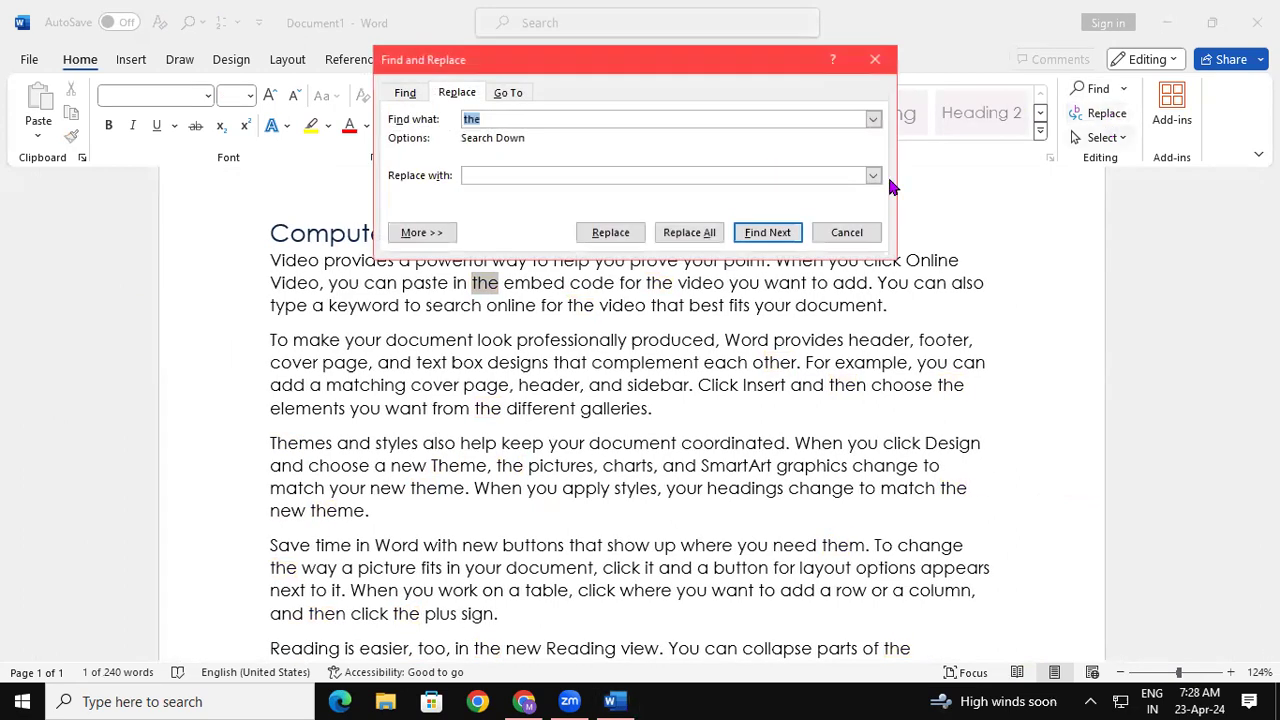
{"action": "left_click", "coordinate": [508, 121]}
{"action": "left_click", "coordinate": [510, 176]}
{"action": "left_click", "coordinate": [876, 61]}
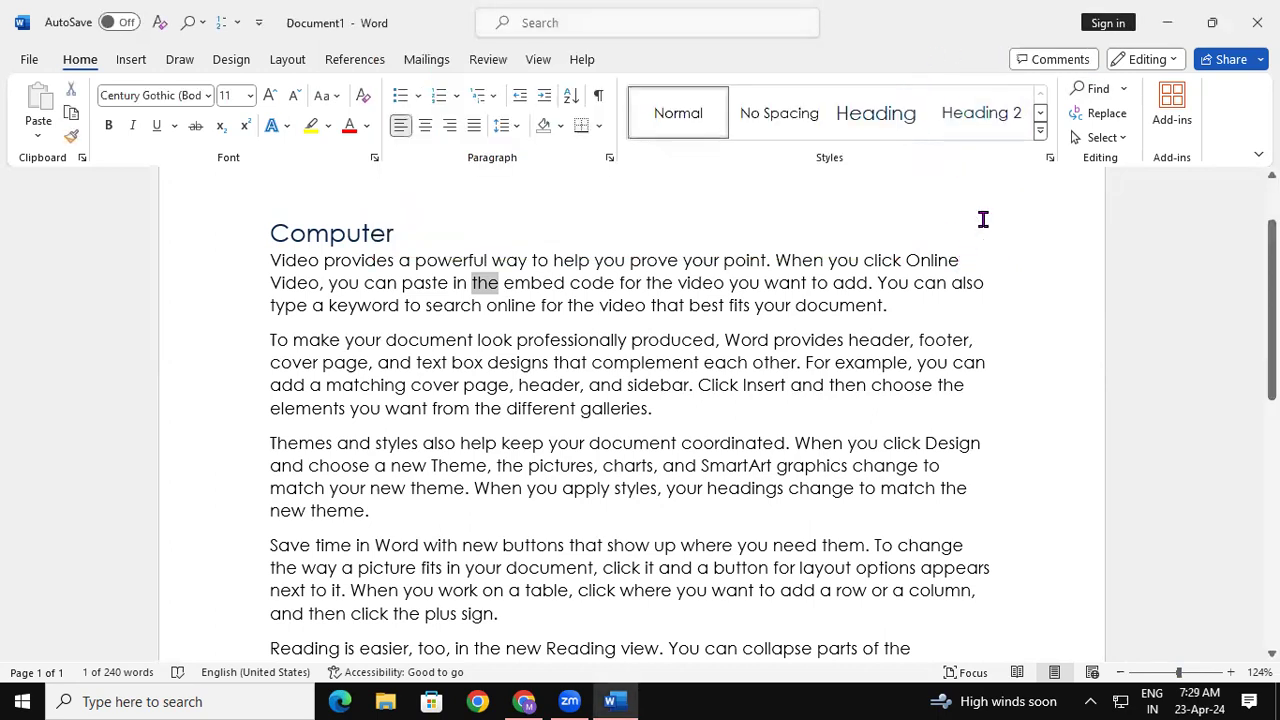
- Select all the text in the document twice, clearing the selection each time
{"action": "left_click", "coordinate": [1085, 140]}
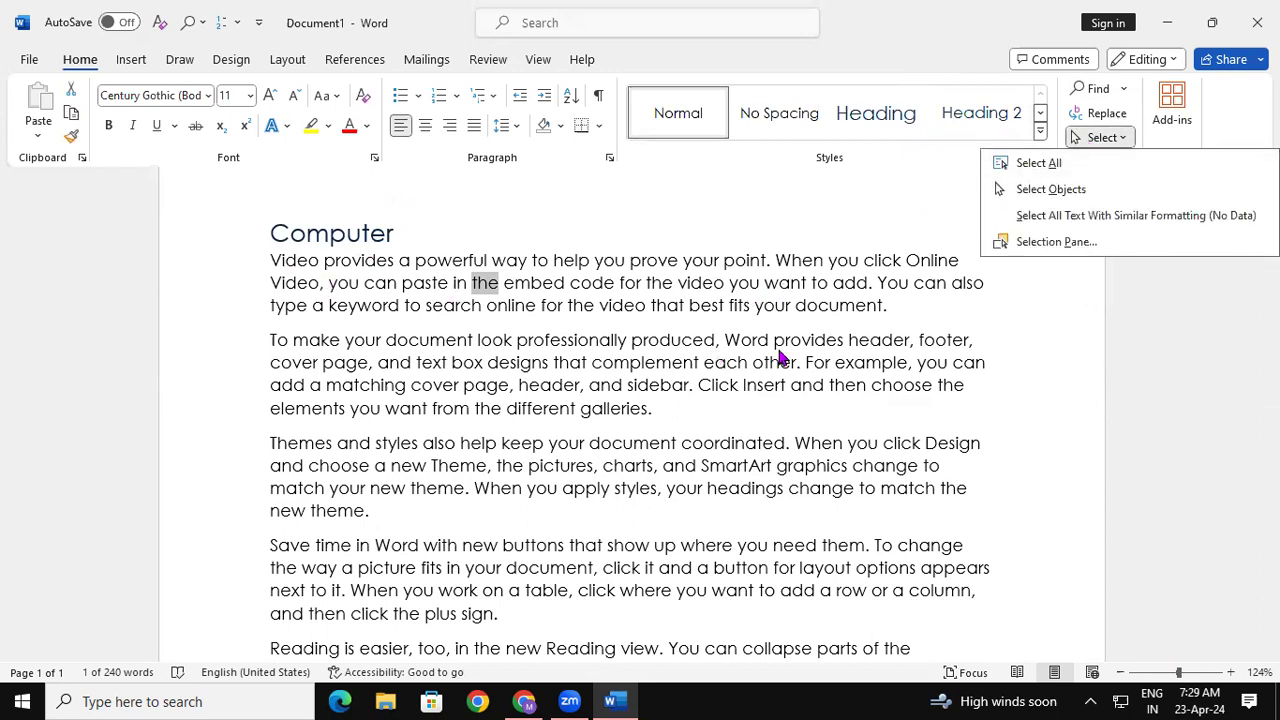
{"action": "left_click", "coordinate": [1046, 163]}
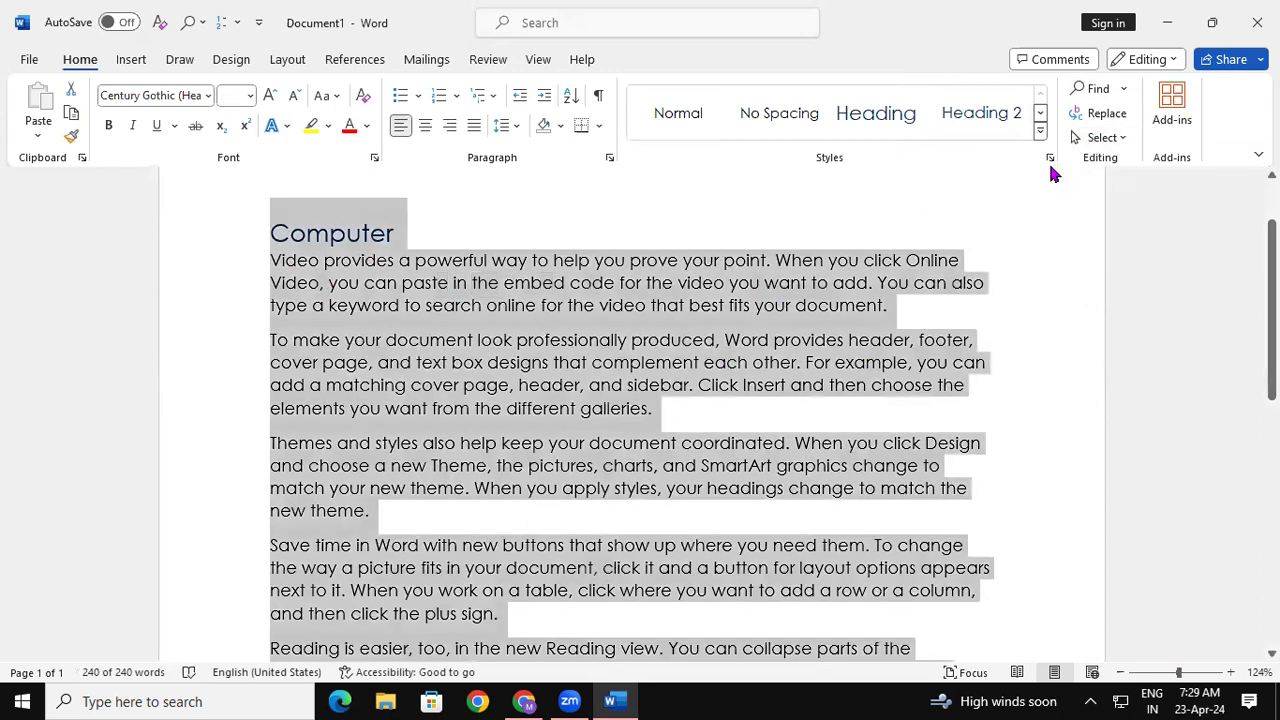
{"action": "left_click", "coordinate": [985, 397]}
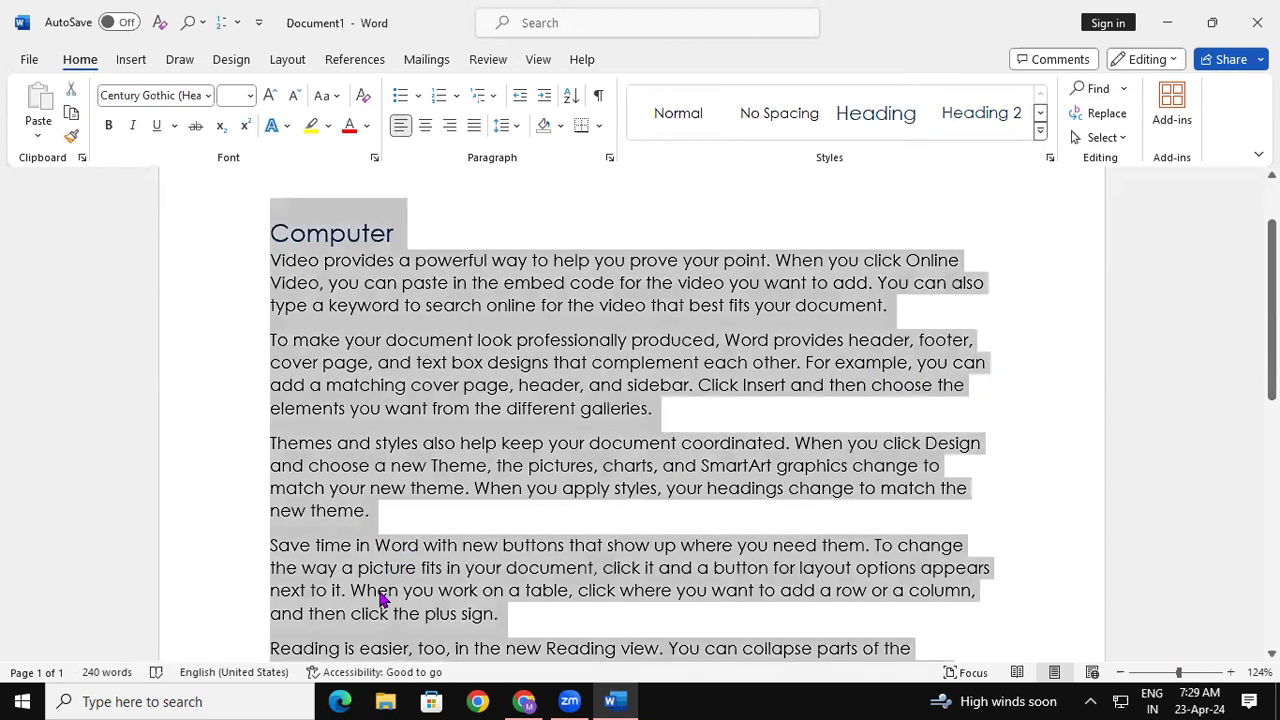
{"action": "key", "text": "ctrl+a"}
{"action": "left_click", "coordinate": [468, 527]}
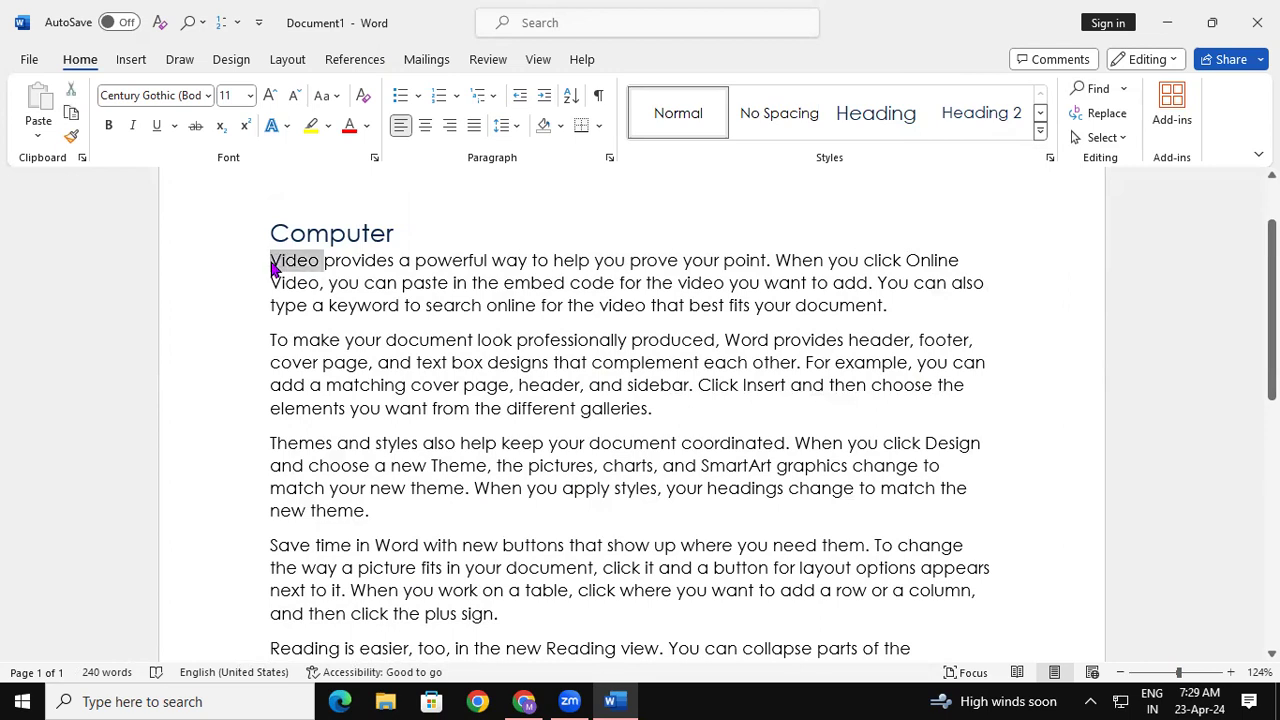
- Select the whole paragraph beginning "Video provides", select only its first word, "Video", and clear the selection
{"action": "triple_click", "coordinate": [270, 261]}
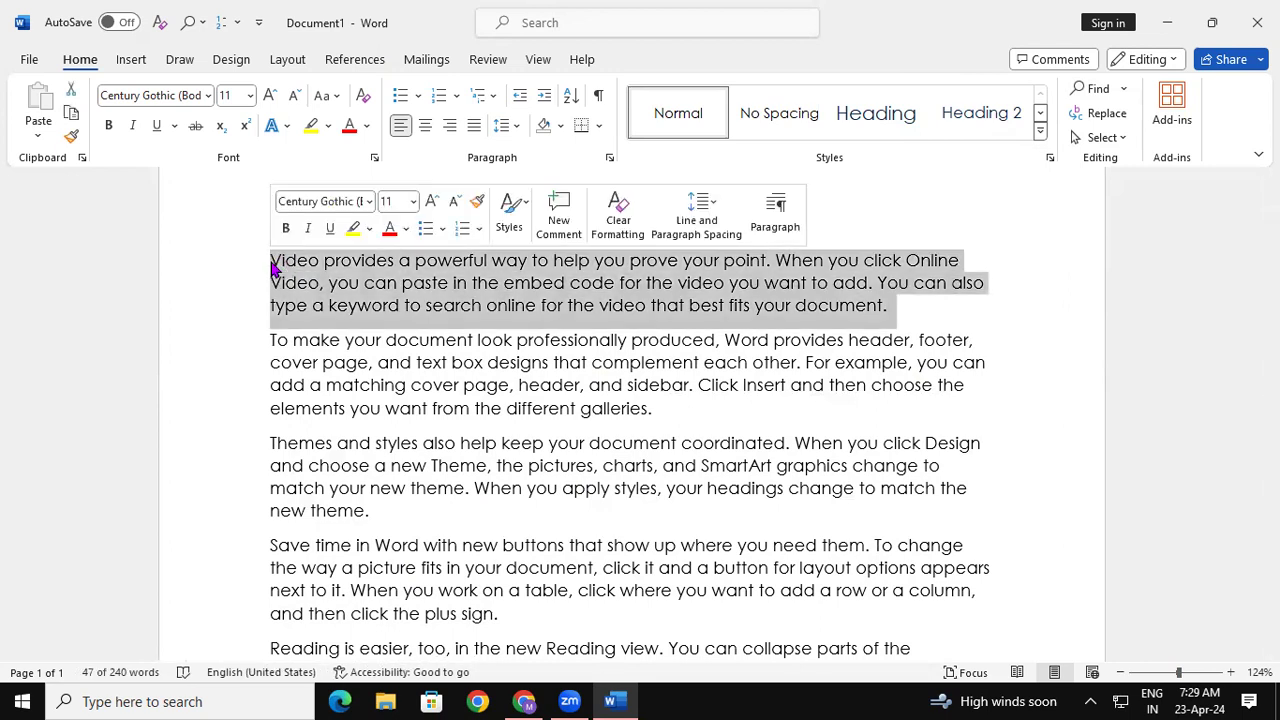
{"action": "left_click", "coordinate": [414, 443]}
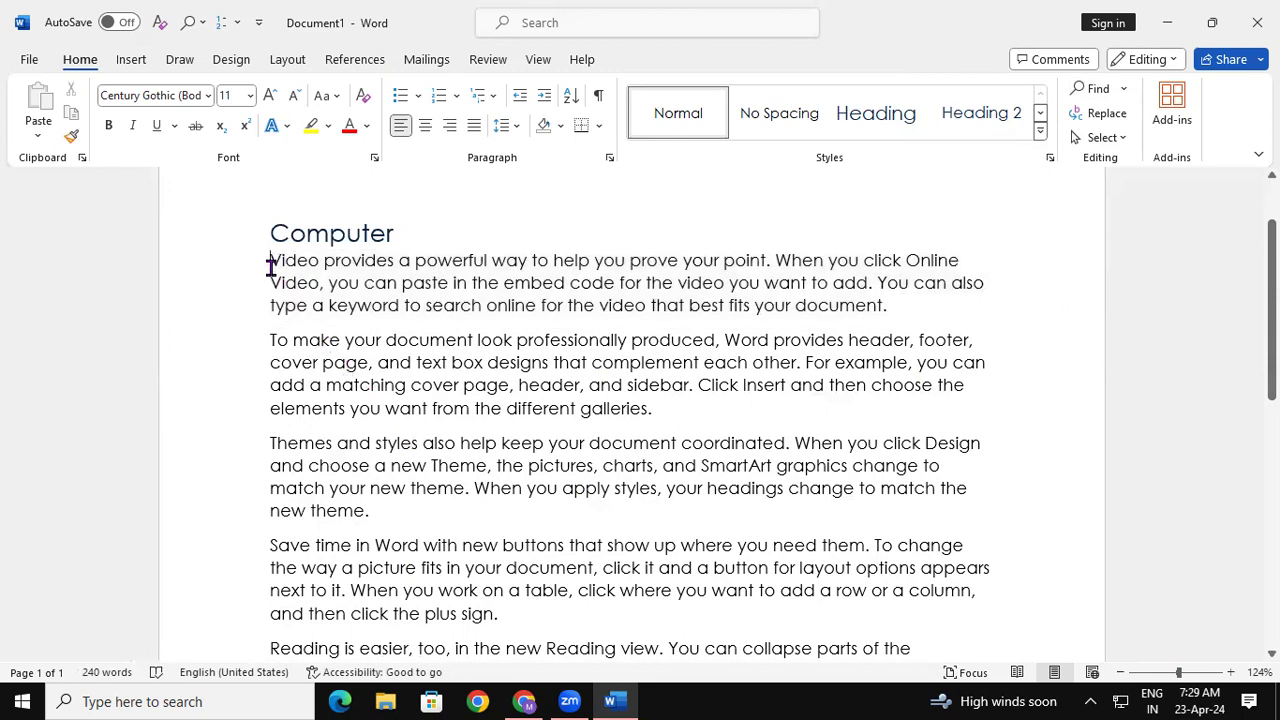
{"action": "double_click", "coordinate": [272, 278]}
{"action": "left_click", "coordinate": [344, 362]}
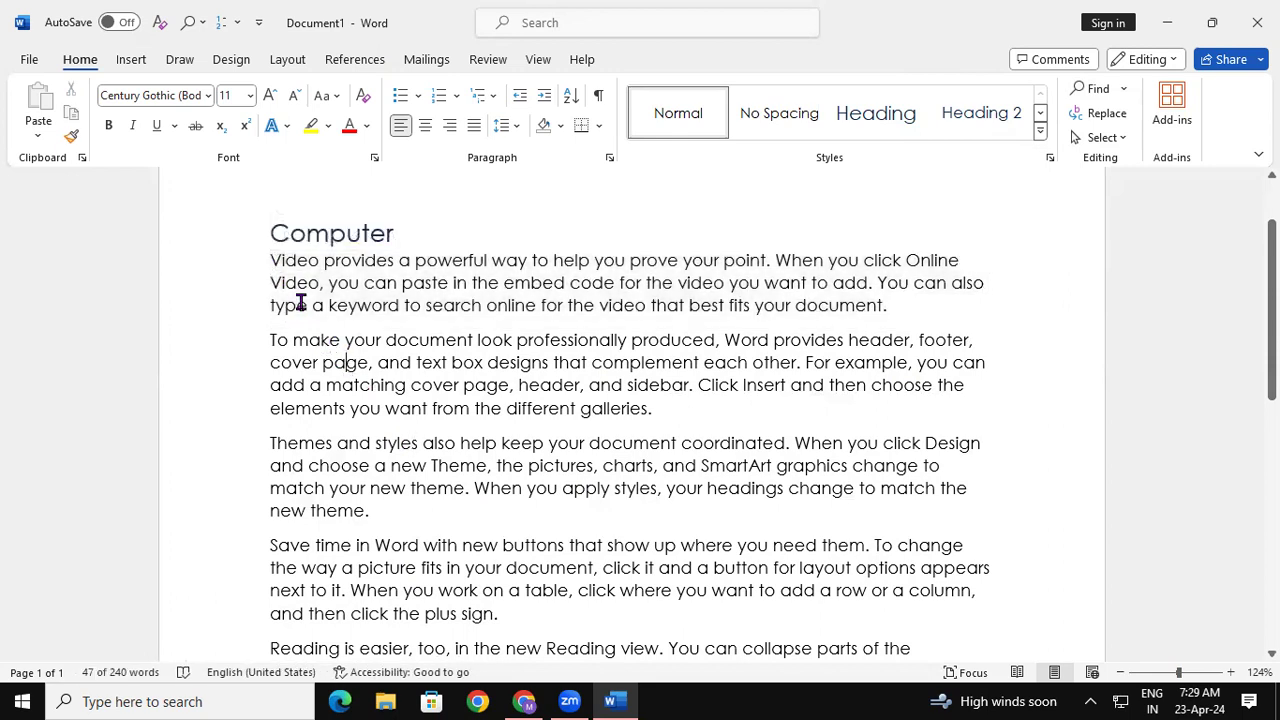
{"action": "double_click", "coordinate": [277, 258]}
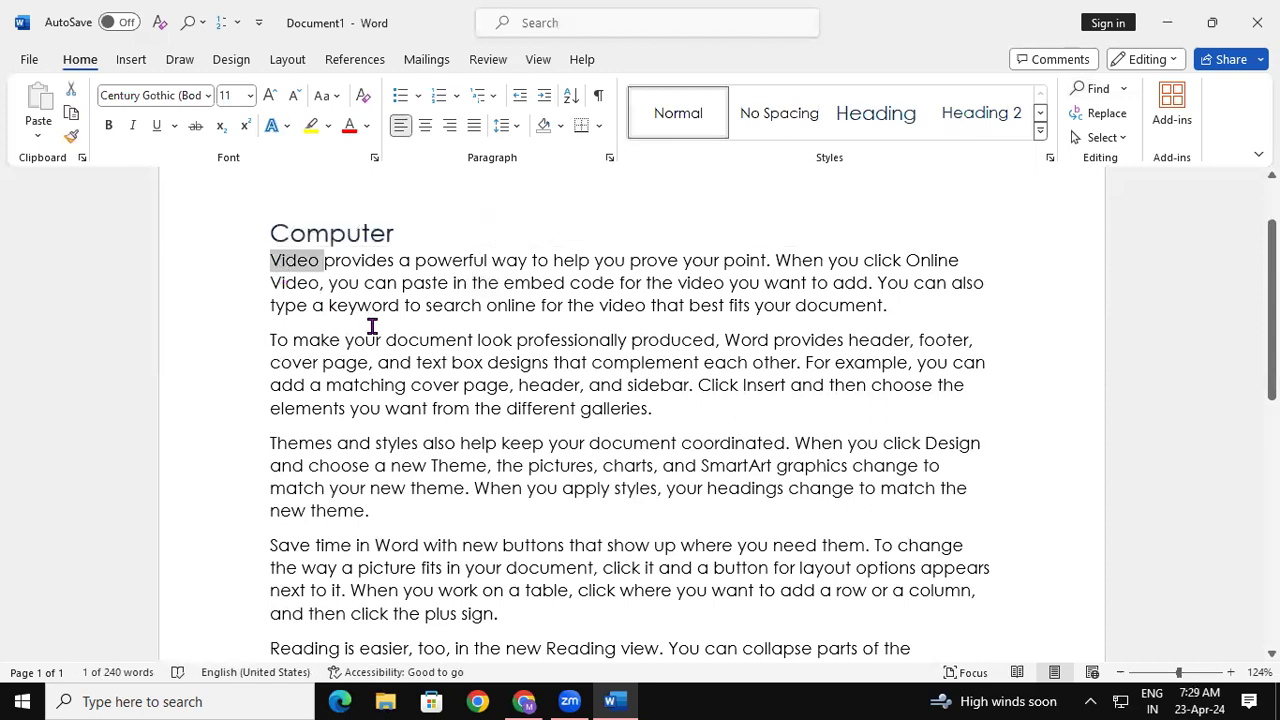
{"action": "left_click", "coordinate": [337, 301]}
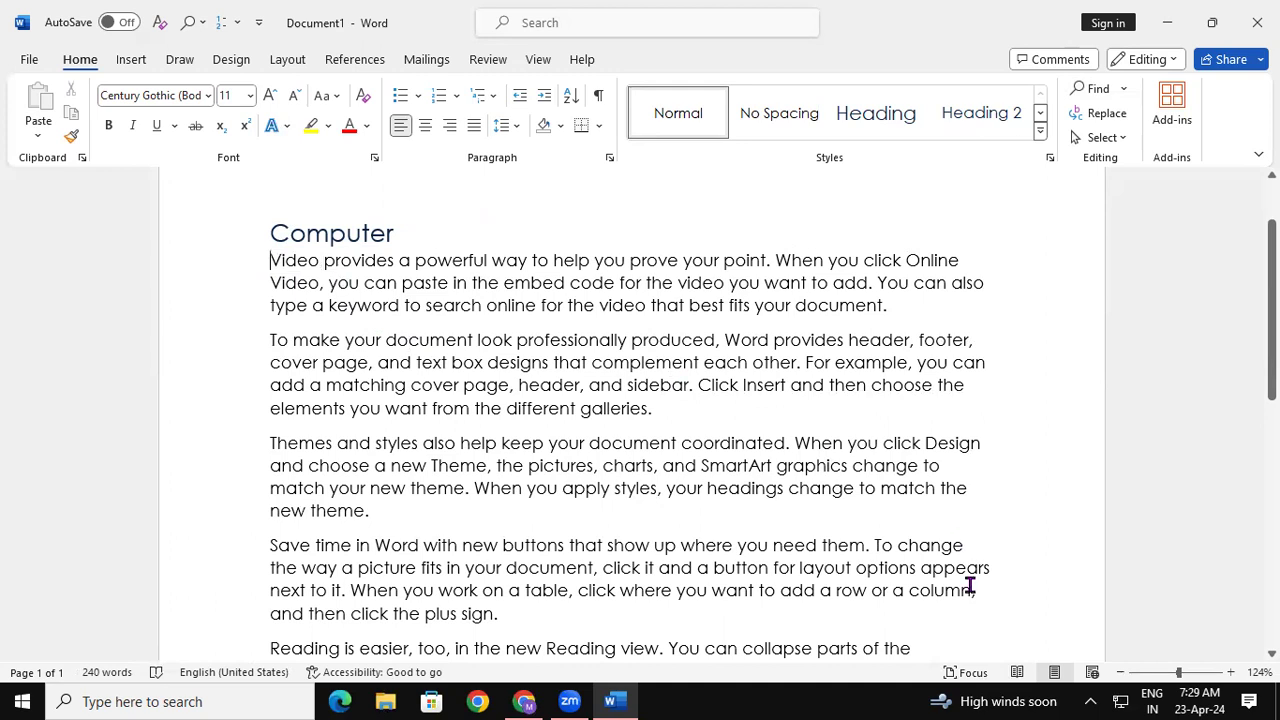
- Use extend-selection mode from before "Video" to select the first sentence of the first body paragraph
{"action": "key", "text": "F8"}
{"action": "key", "text": "F8"}
{"action": "key", "text": "F8"}
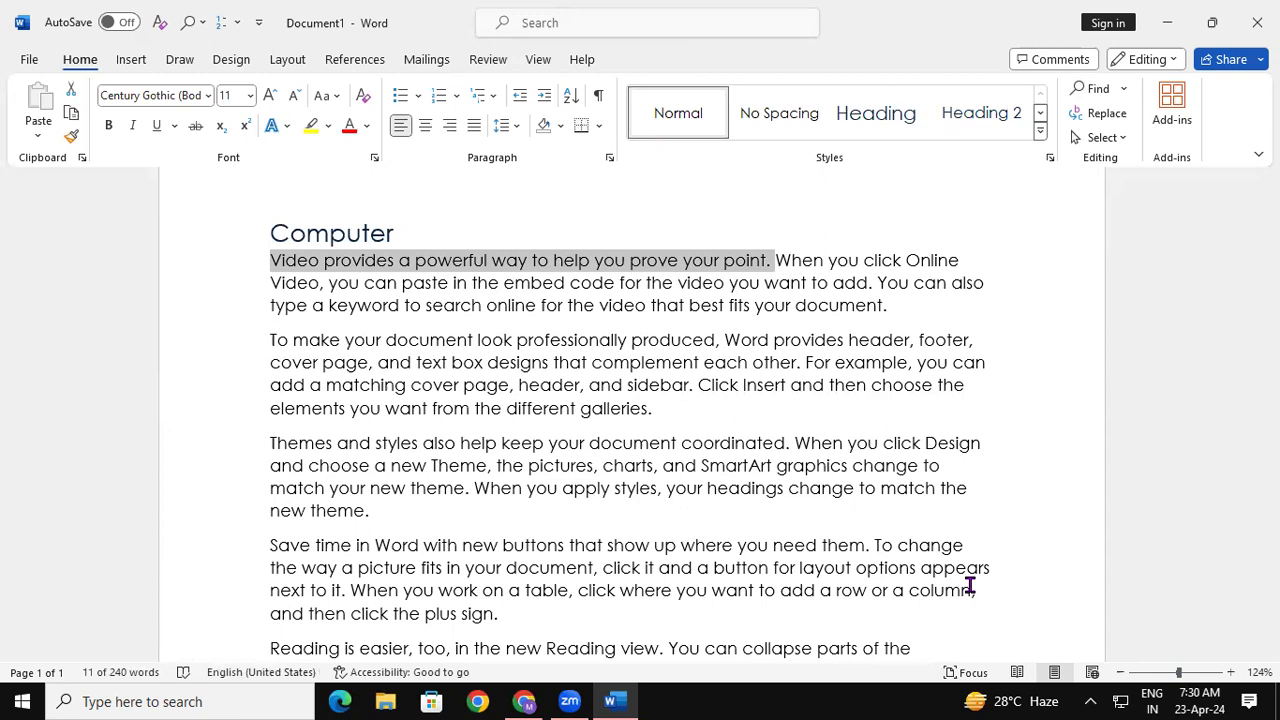
- Open the list of popular add-ins, browse through the available entries, and close it without adding any
{"action": "left_click", "coordinate": [1175, 115]}
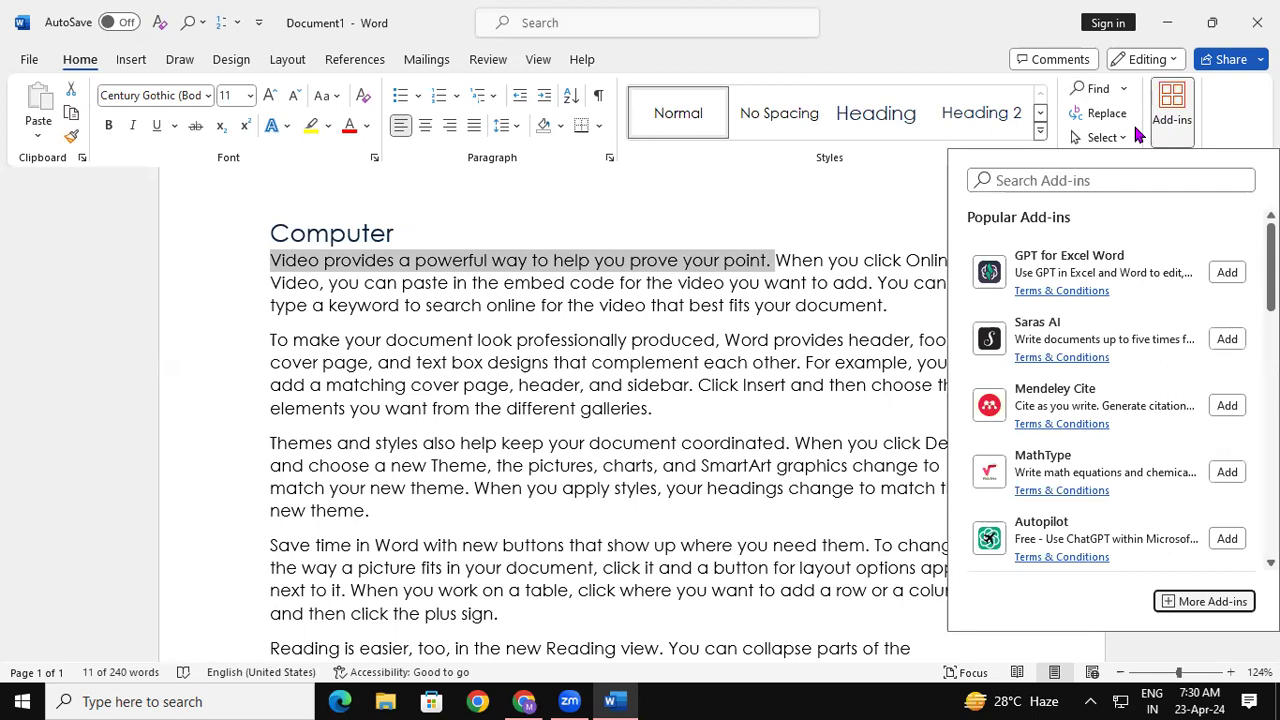
{"action": "left_click", "coordinate": [878, 231]}
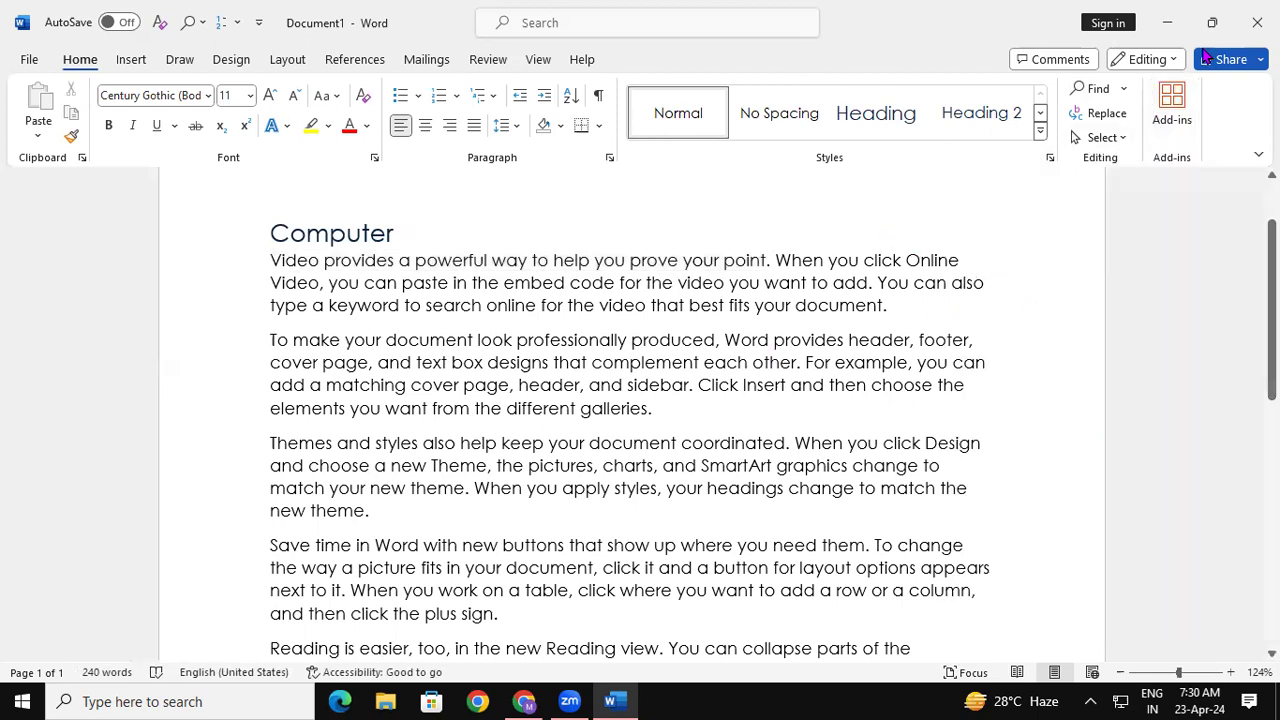
{"action": "left_click", "coordinate": [1177, 106]}
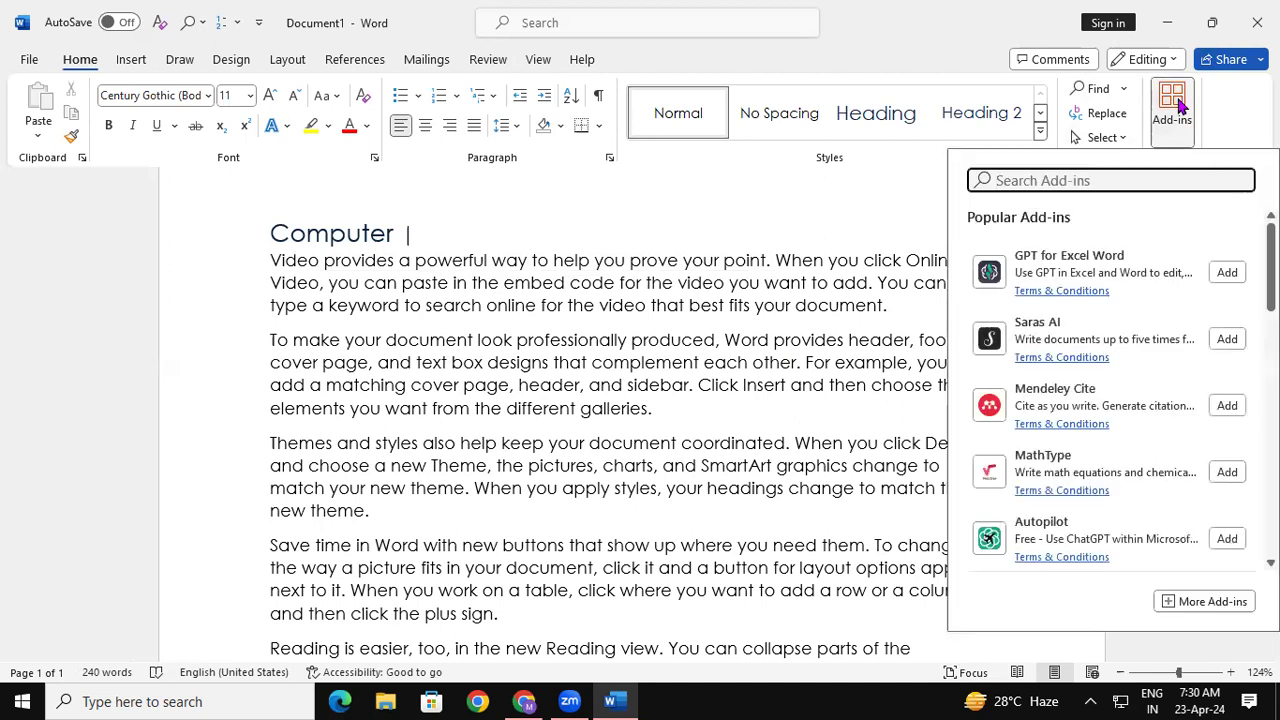
{"action": "scroll", "coordinate": [988, 540], "scroll_direction": "down", "scroll_amount": 5}
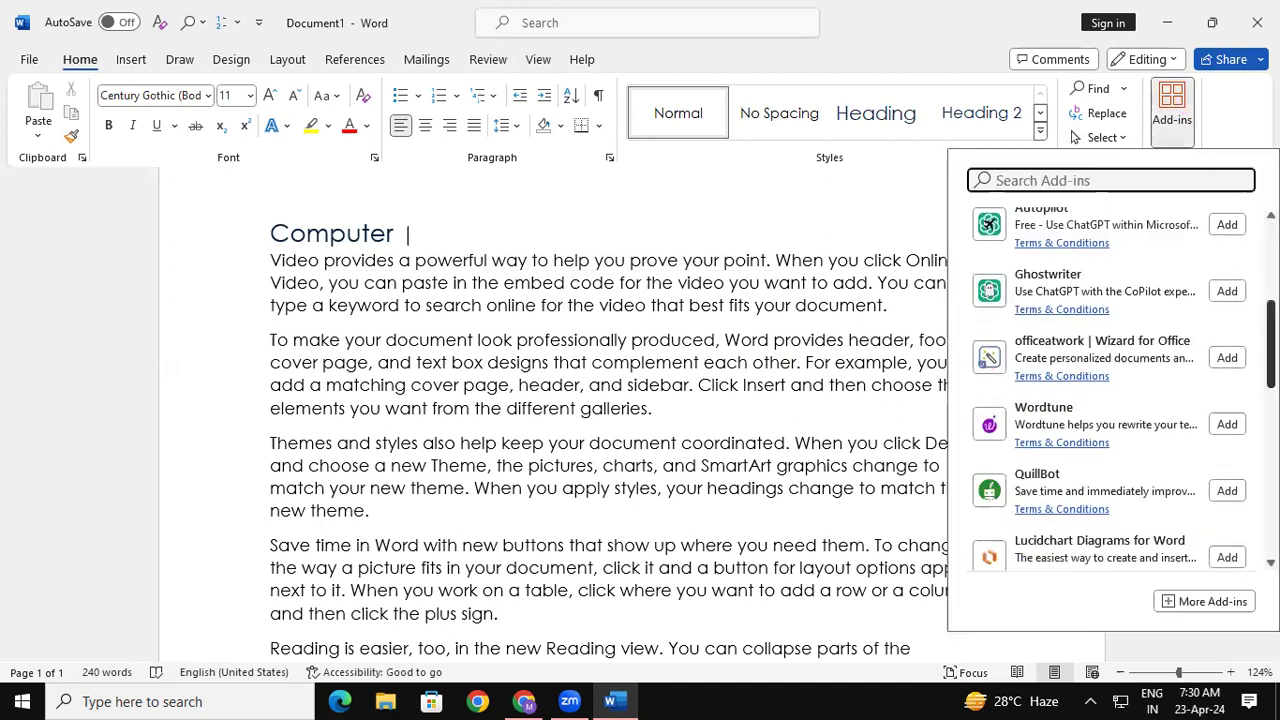
{"action": "scroll", "coordinate": [1110, 390], "scroll_direction": "down", "scroll_amount": 2}
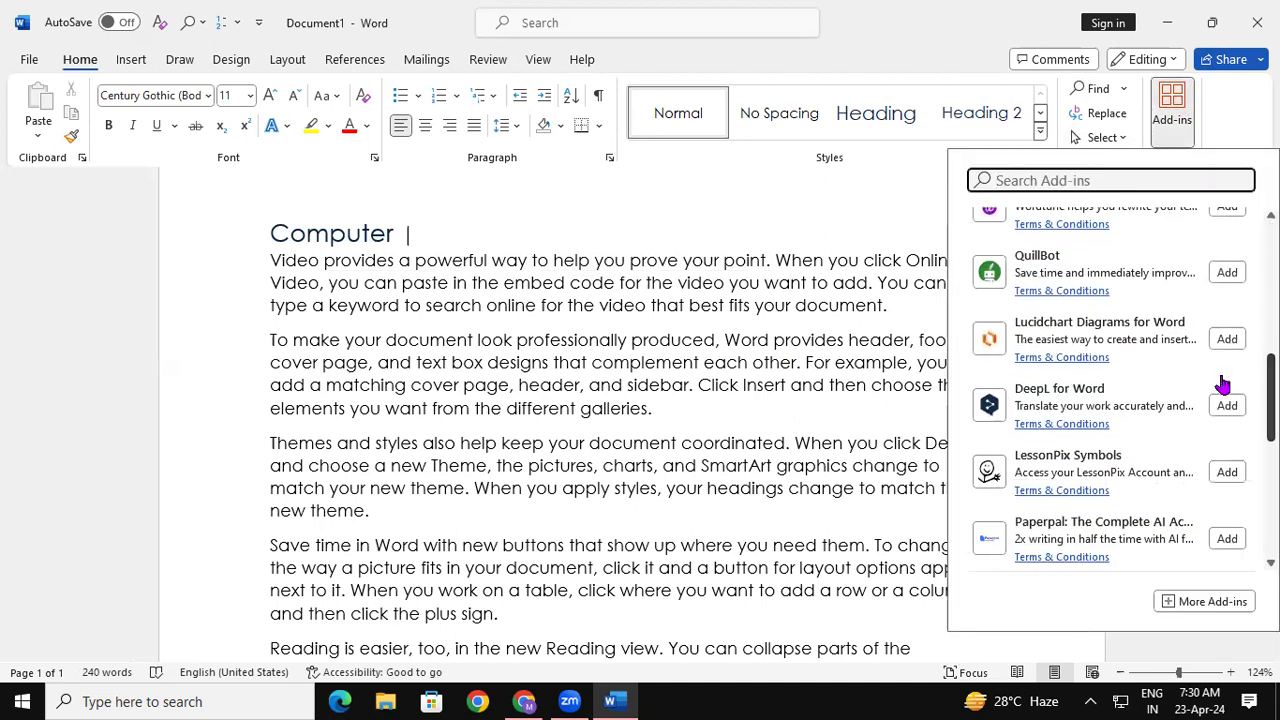
{"action": "left_click", "coordinate": [786, 206]}
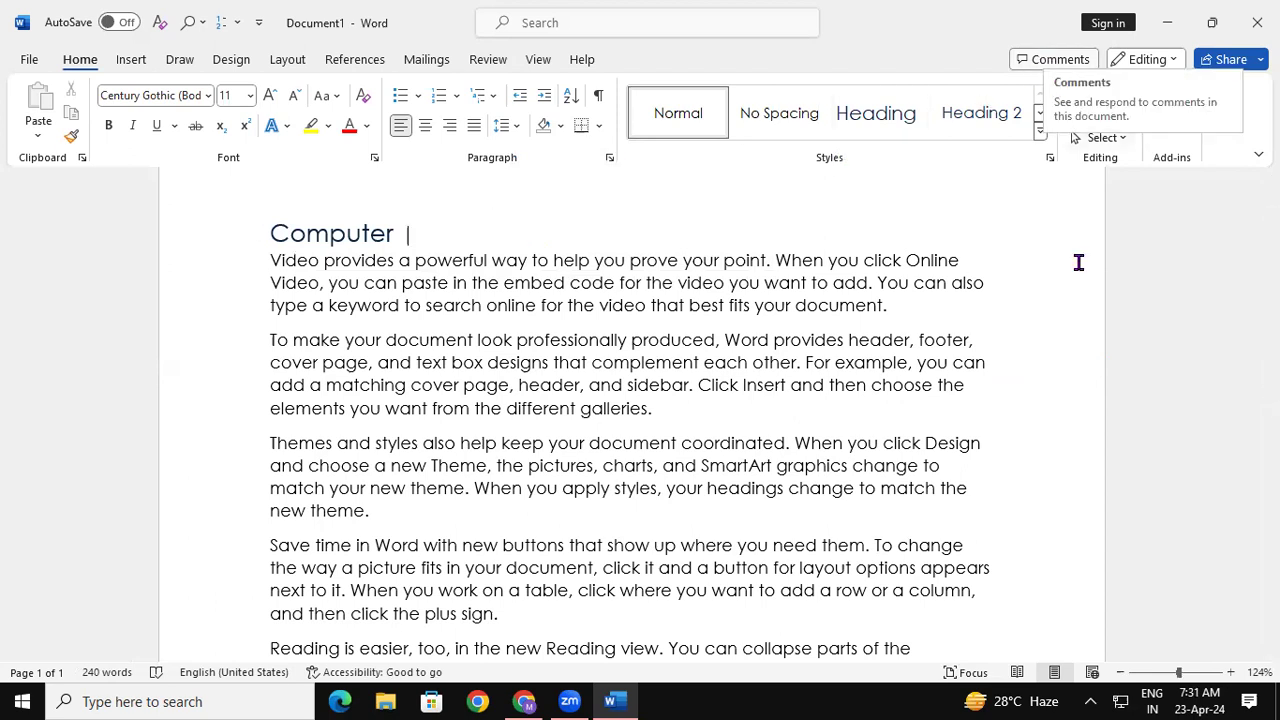
- Extend a selection from the first body paragraph into the last line of the second one, and clear it
{"action": "left_click", "coordinate": [1012, 278], "text": "shift"}
{"action": "left_click", "coordinate": [958, 378], "text": "shift"}
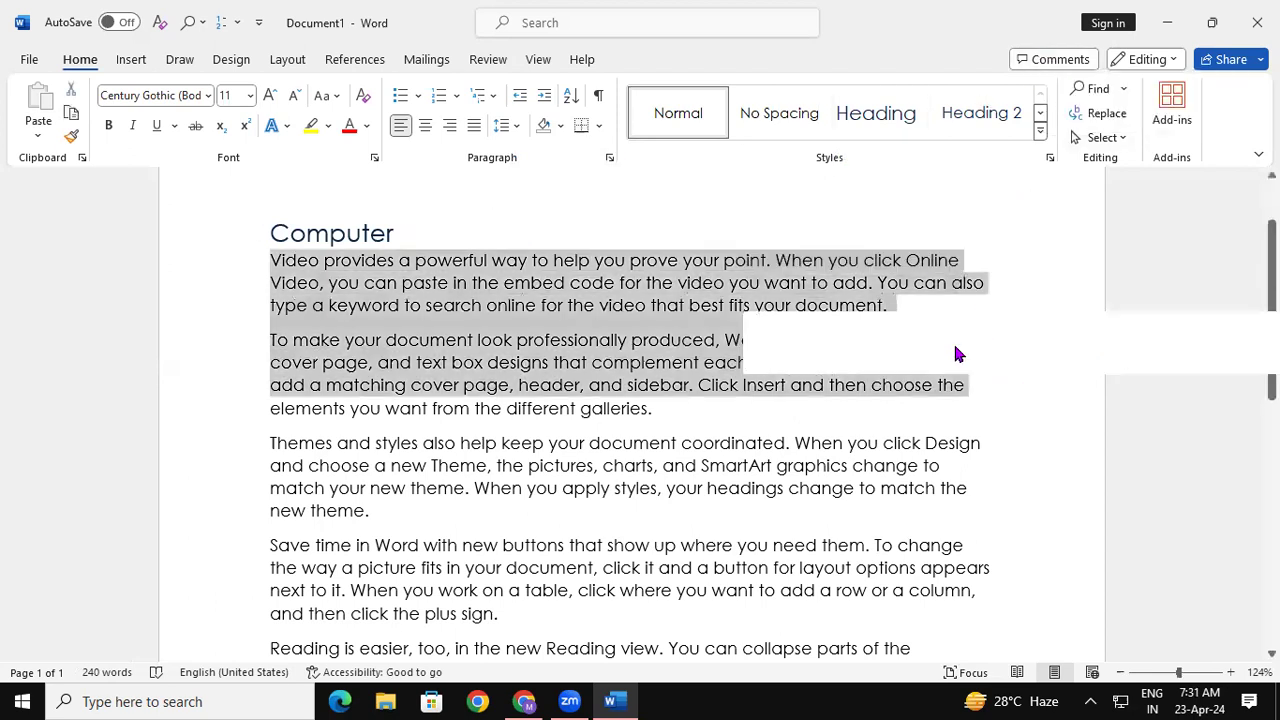
{"action": "left_click", "coordinate": [547, 408], "text": "shift"}
{"action": "left_click", "coordinate": [547, 408]}
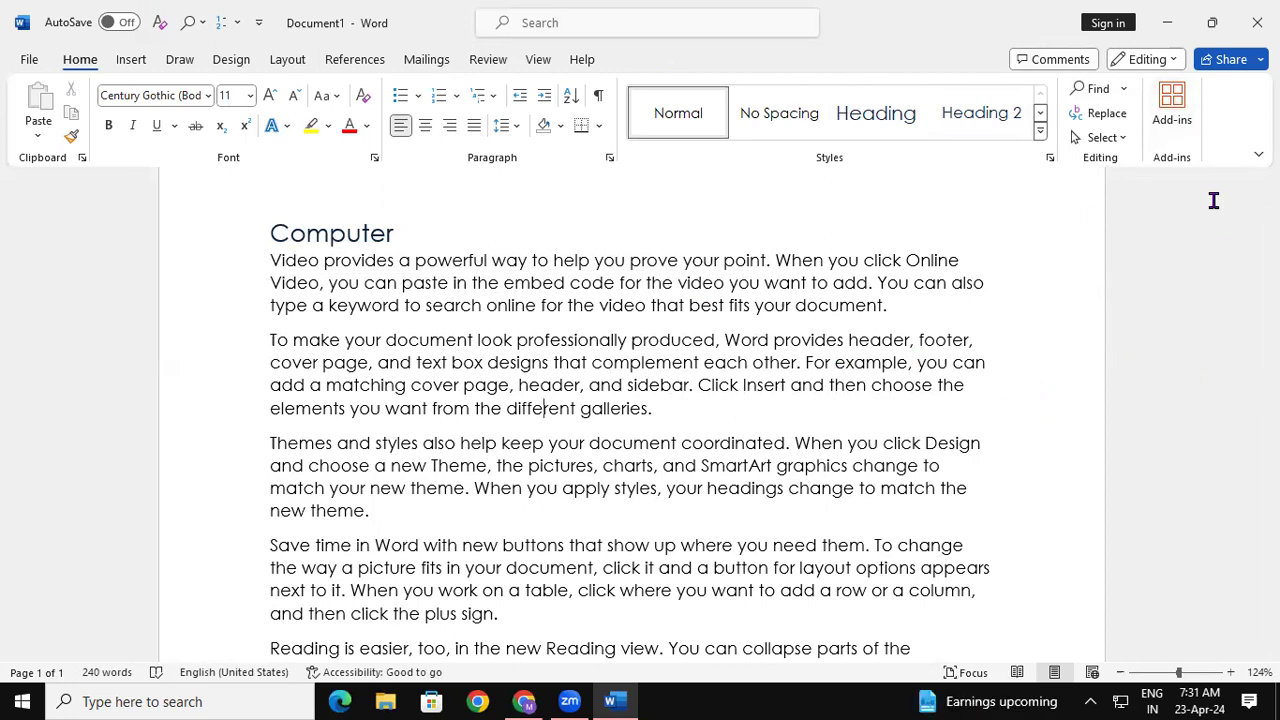
- Reopen the popular add-ins list, look through more of its entries, and close it again
{"action": "left_click", "coordinate": [1180, 112]}
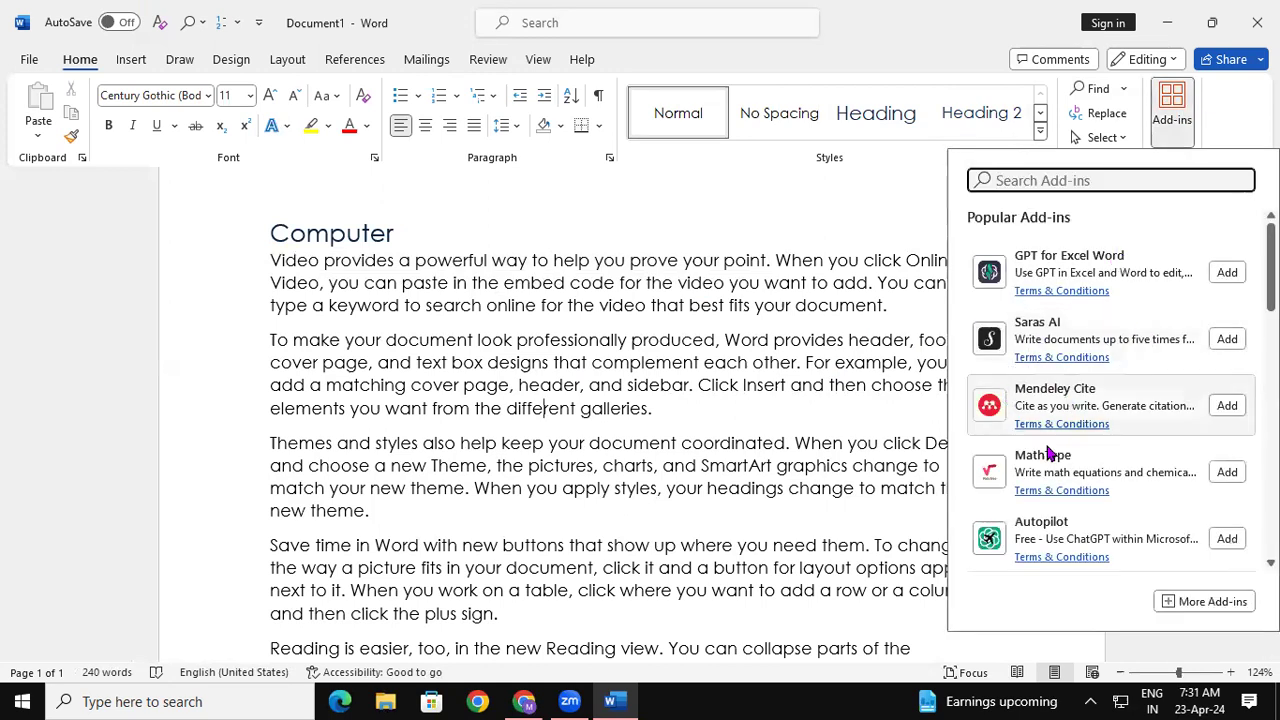
{"action": "scroll", "coordinate": [1108, 200], "scroll_direction": "down", "scroll_amount": 5}
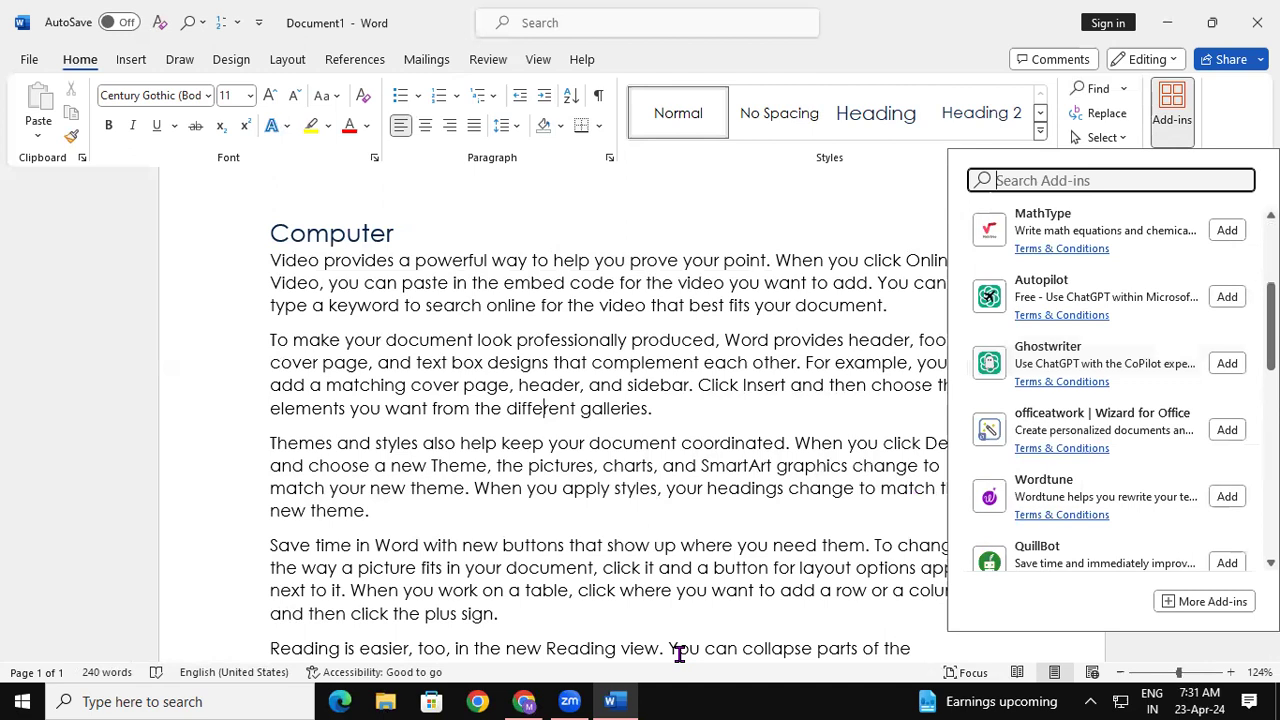
{"action": "left_click", "coordinate": [940, 473]}
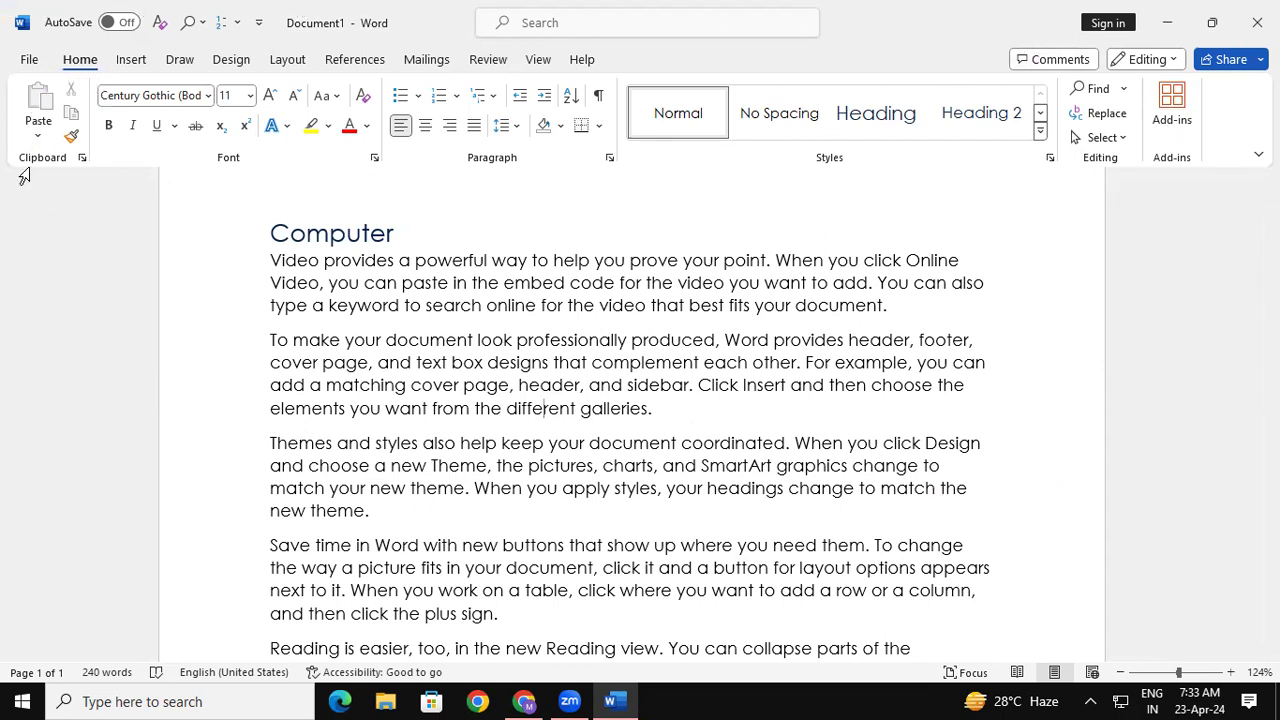
- Create a new blank document and insert the built-in Whisp cover page into it
{"action": "left_click", "coordinate": [132, 62]}
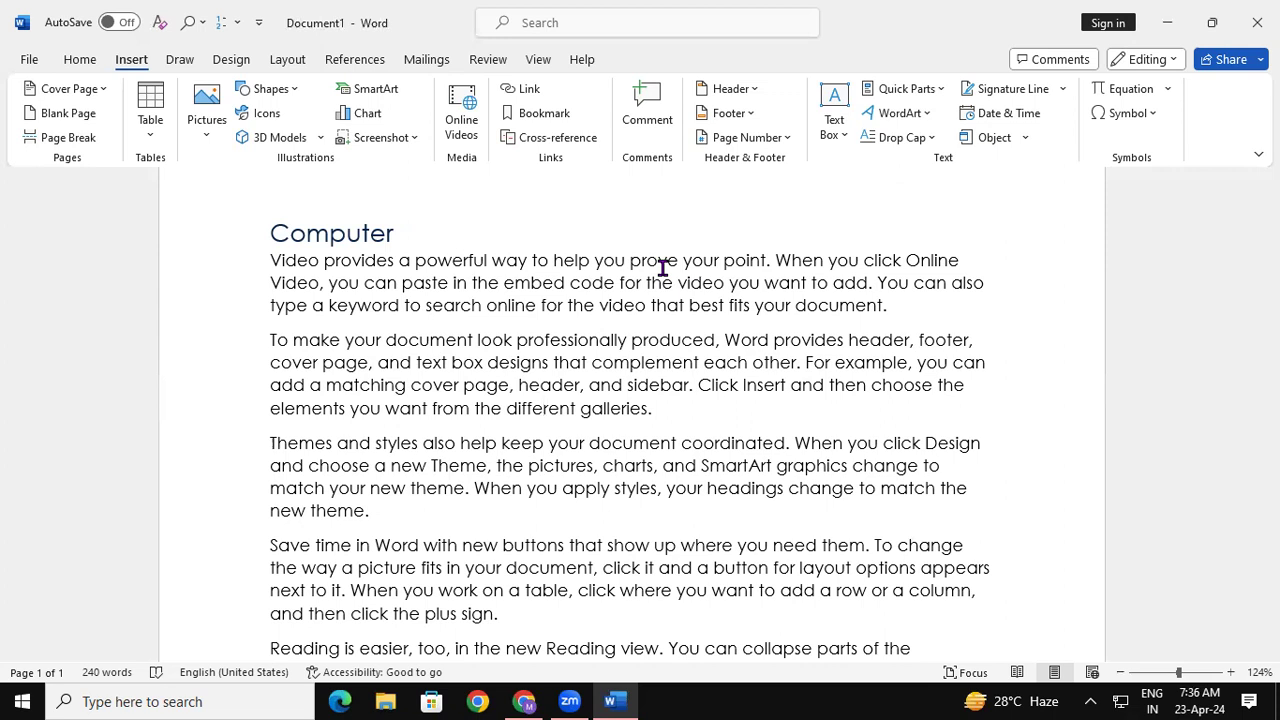
{"action": "key", "text": "ctrl+n"}
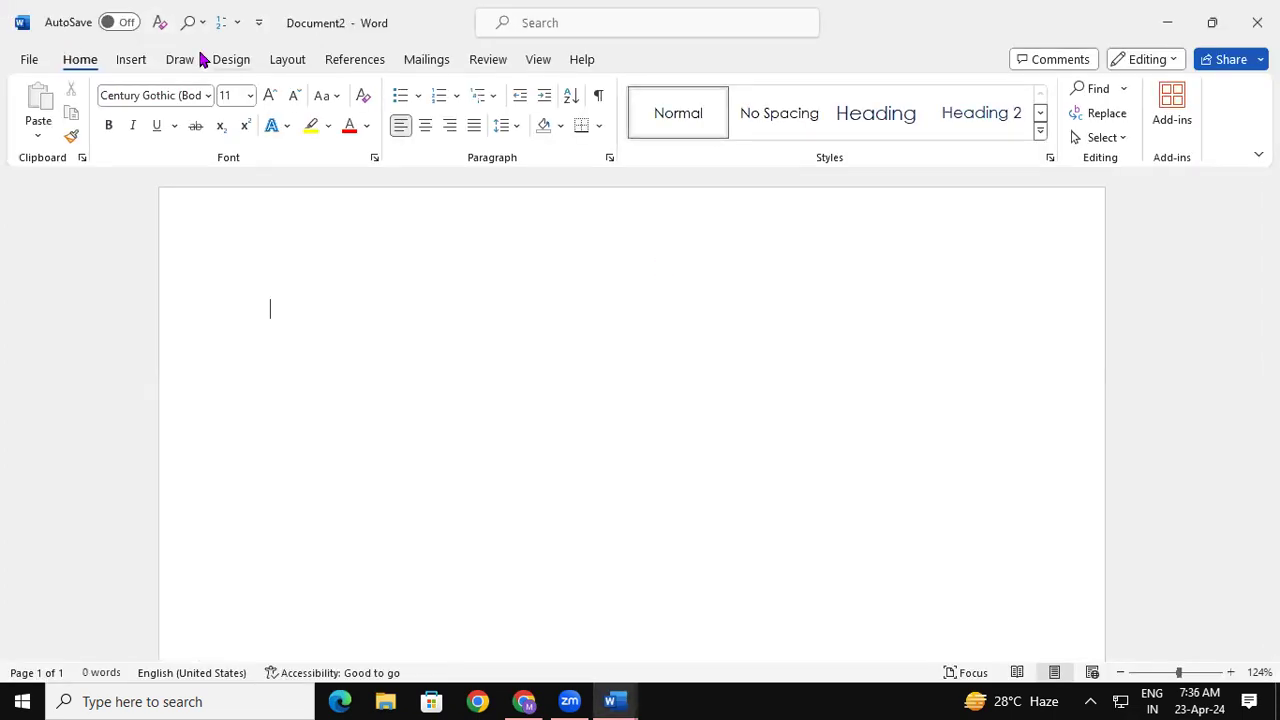
{"action": "left_click", "coordinate": [131, 60]}
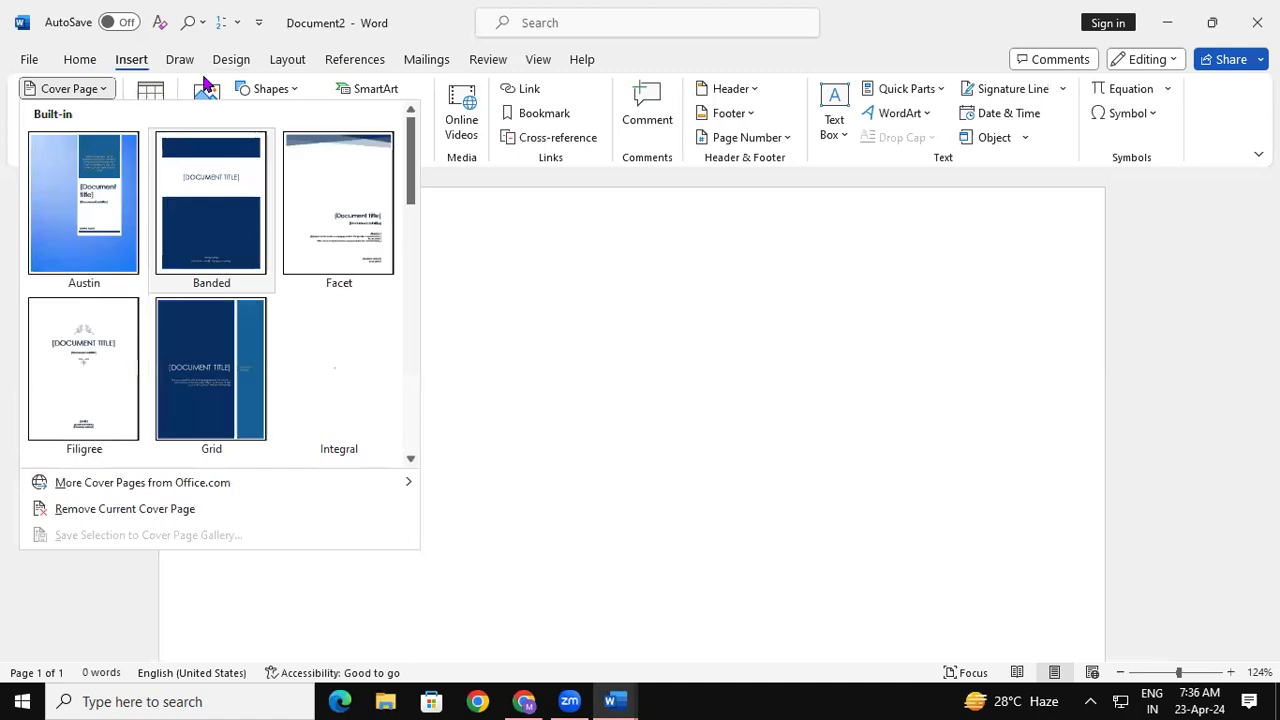
{"action": "mouse_move", "coordinate": [417, 171]}
{"action": "left_mouse_down"}
{"action": "mouse_move", "coordinate": [416, 364]}
{"action": "mouse_move", "coordinate": [417, 176]}
{"action": "left_mouse_up"}
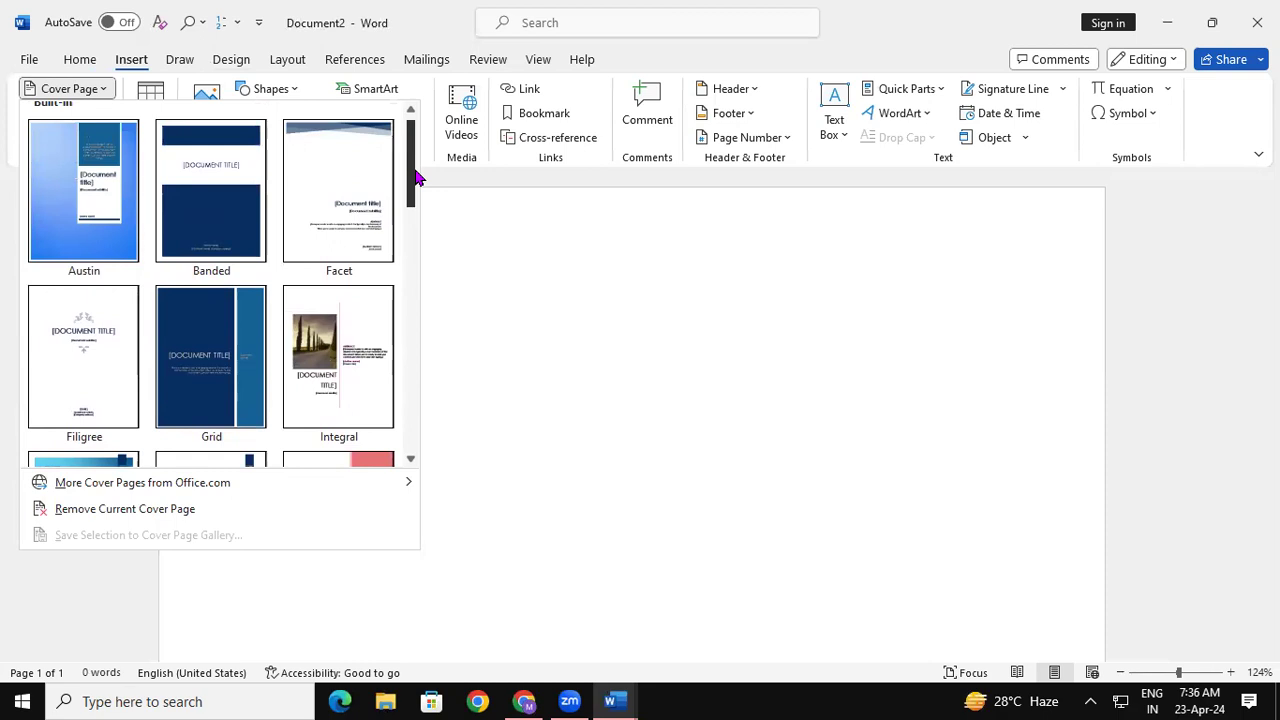
{"action": "left_click_drag", "start_coordinate": [417, 176], "coordinate": [412, 232]}
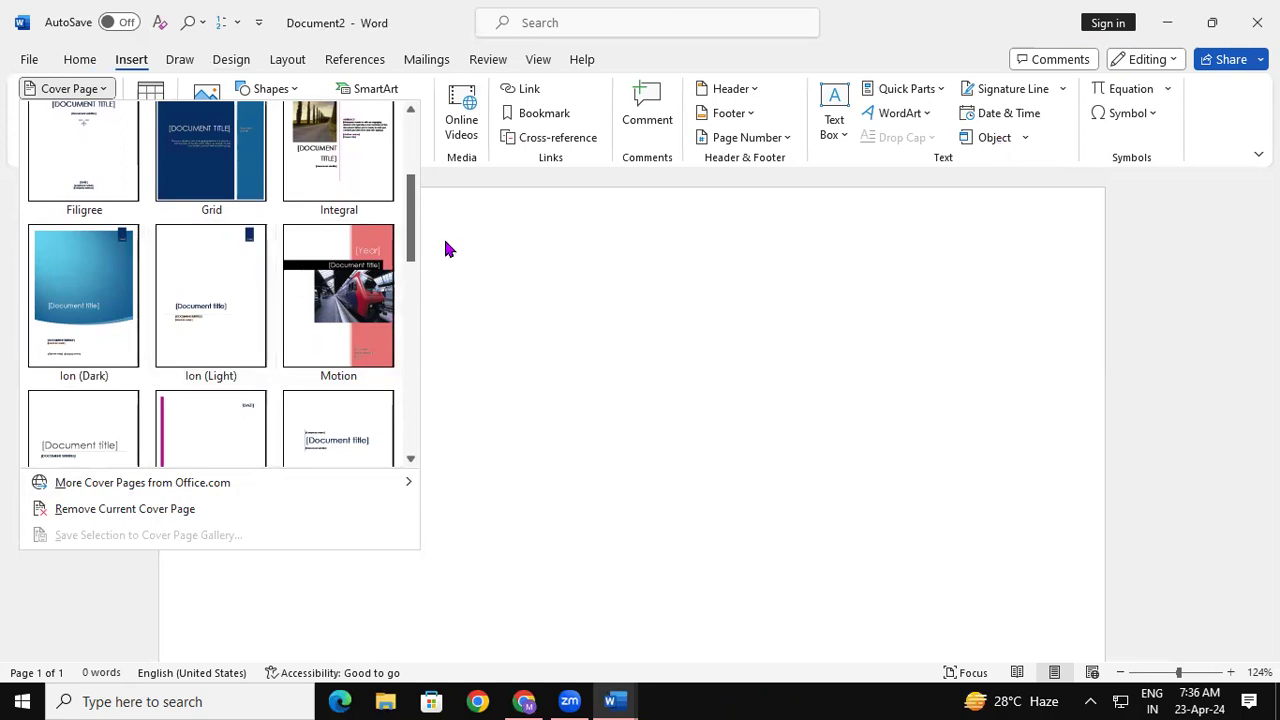
{"action": "left_click_drag", "start_coordinate": [414, 234], "coordinate": [407, 422]}
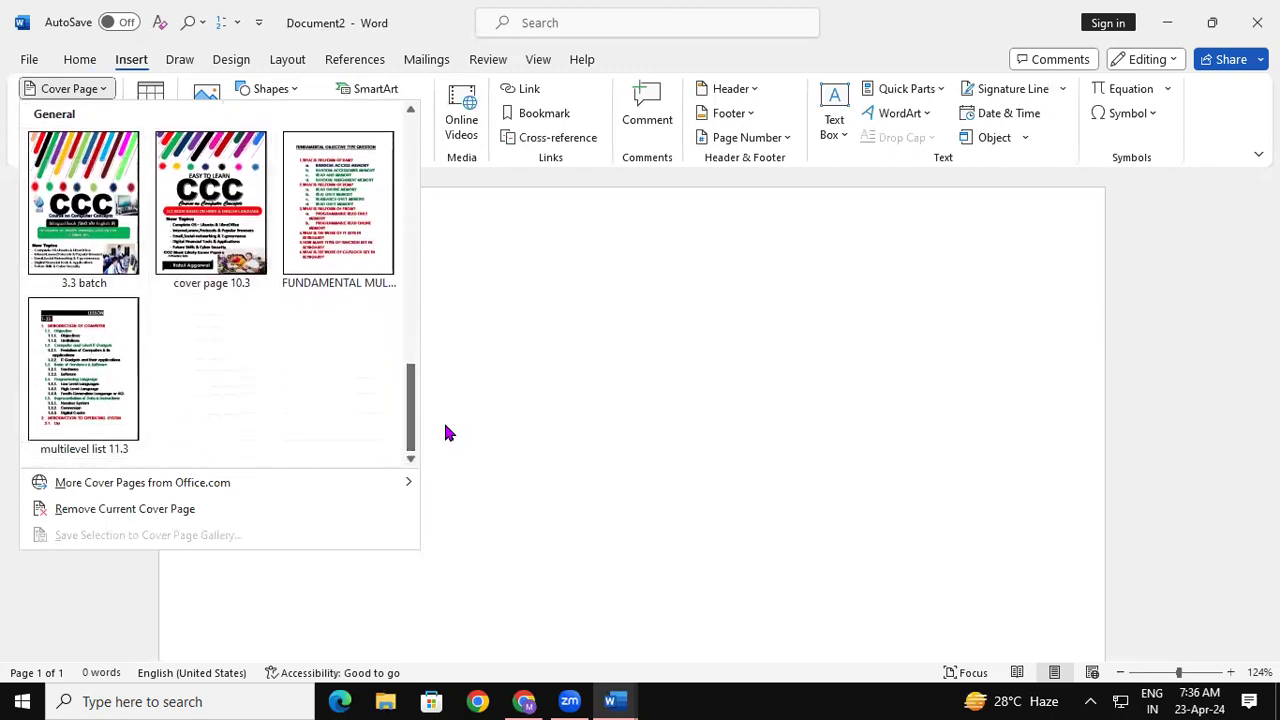
{"action": "left_click_drag", "start_coordinate": [410, 430], "coordinate": [405, 348]}
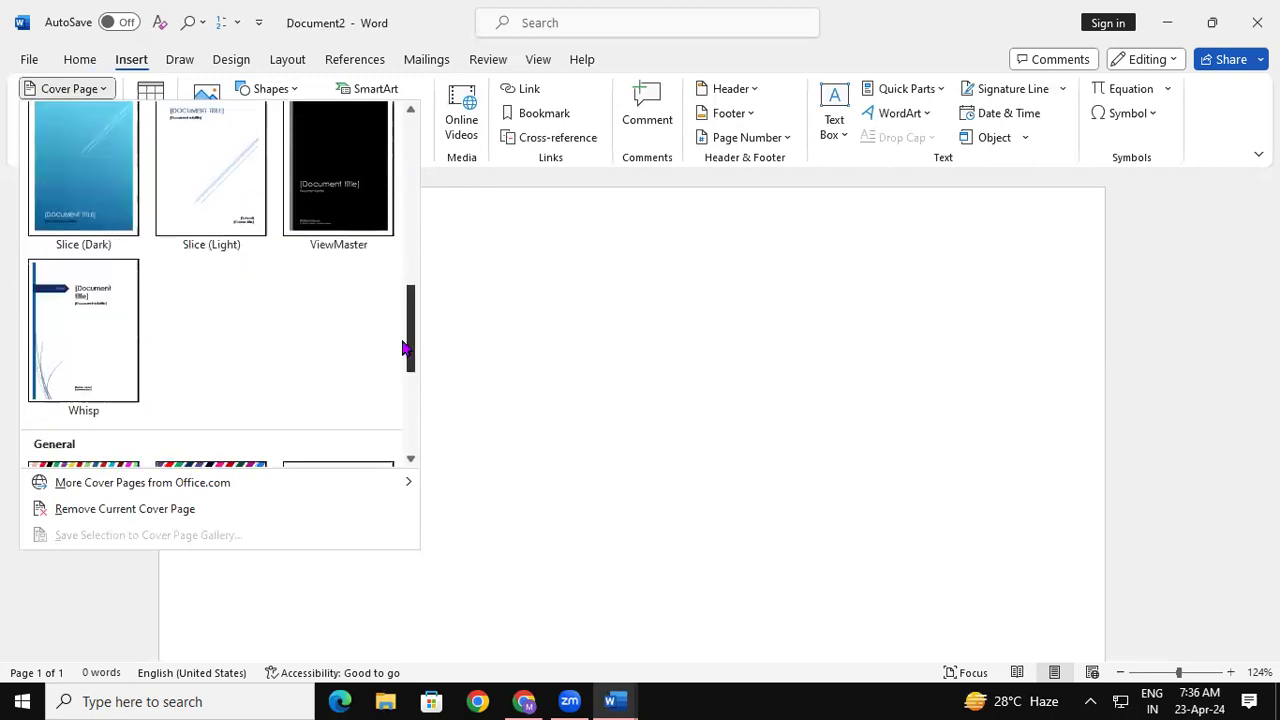
{"action": "left_click", "coordinate": [83, 340]}
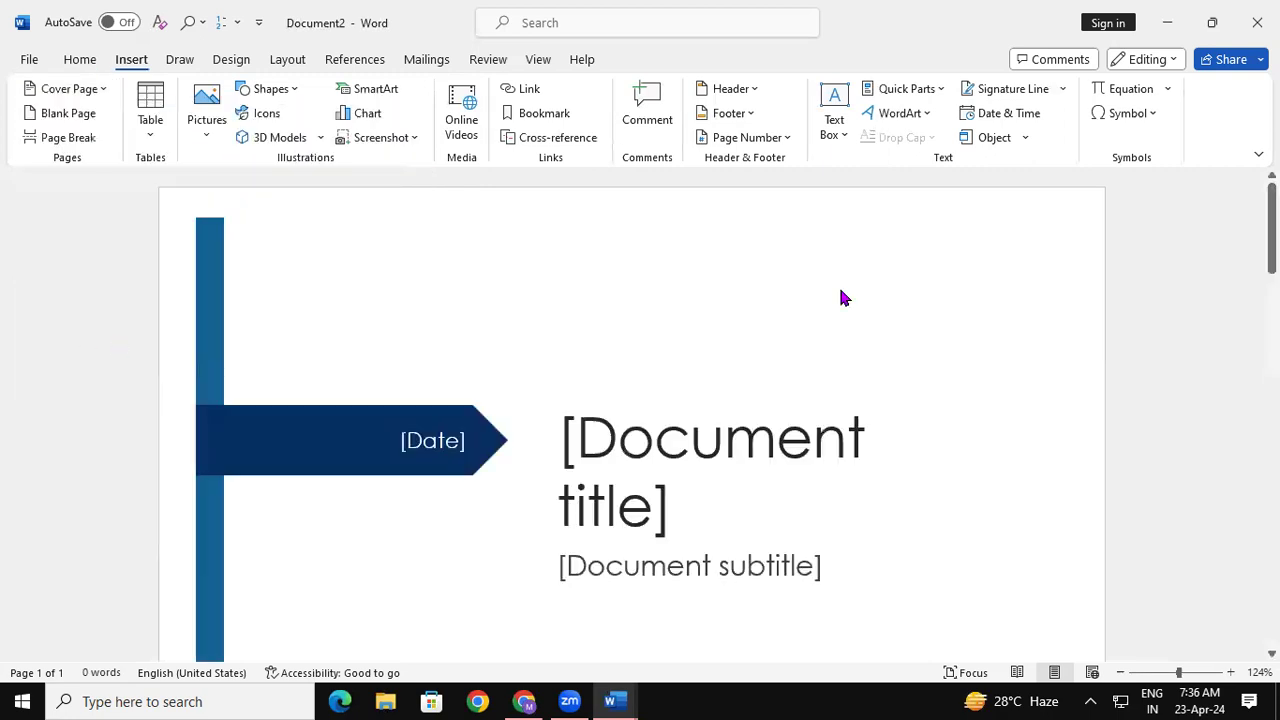
- Replace the cover page's document title placeholder with "The Invisible Man"
{"action": "left_click", "coordinate": [1152, 678]}
{"action": "mouse_move", "coordinate": [1272, 310]}
{"action": "left_mouse_down"}
{"action": "mouse_move", "coordinate": [1272, 340]}
{"action": "mouse_move", "coordinate": [1272, 295]}
{"action": "mouse_move", "coordinate": [1272, 306]}
{"action": "left_mouse_up"}
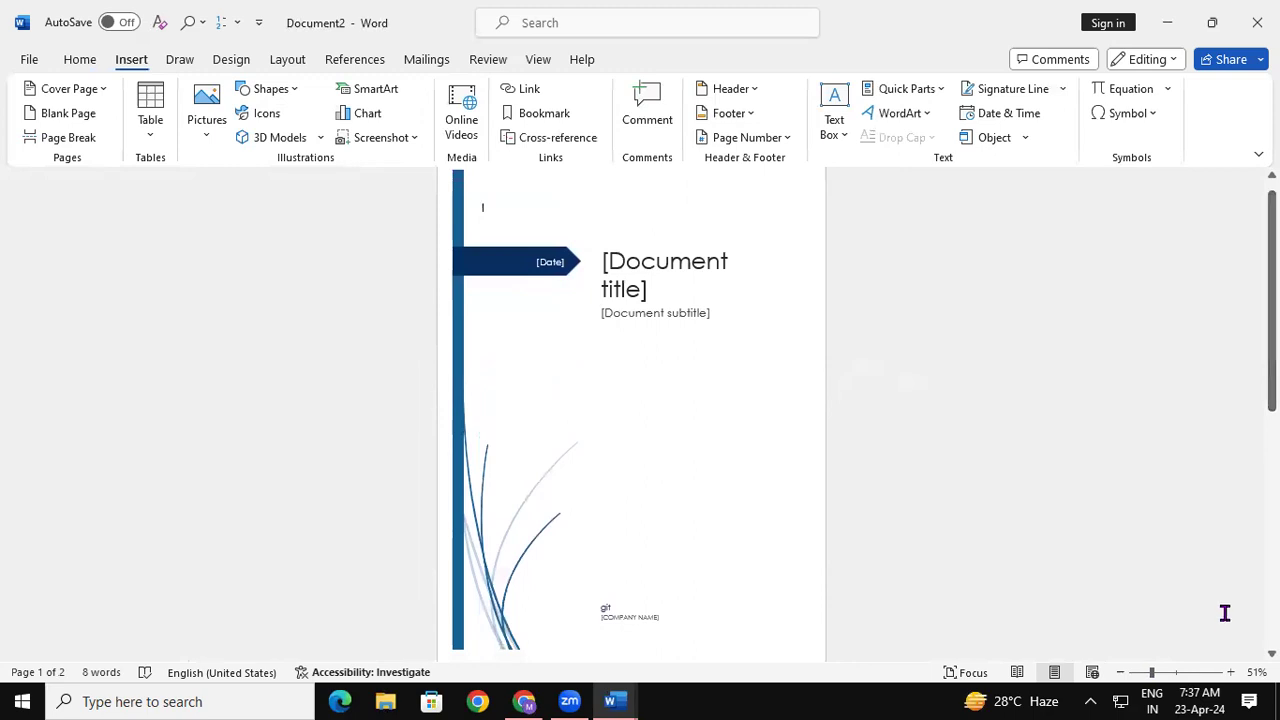
{"action": "left_click", "coordinate": [1160, 676]}
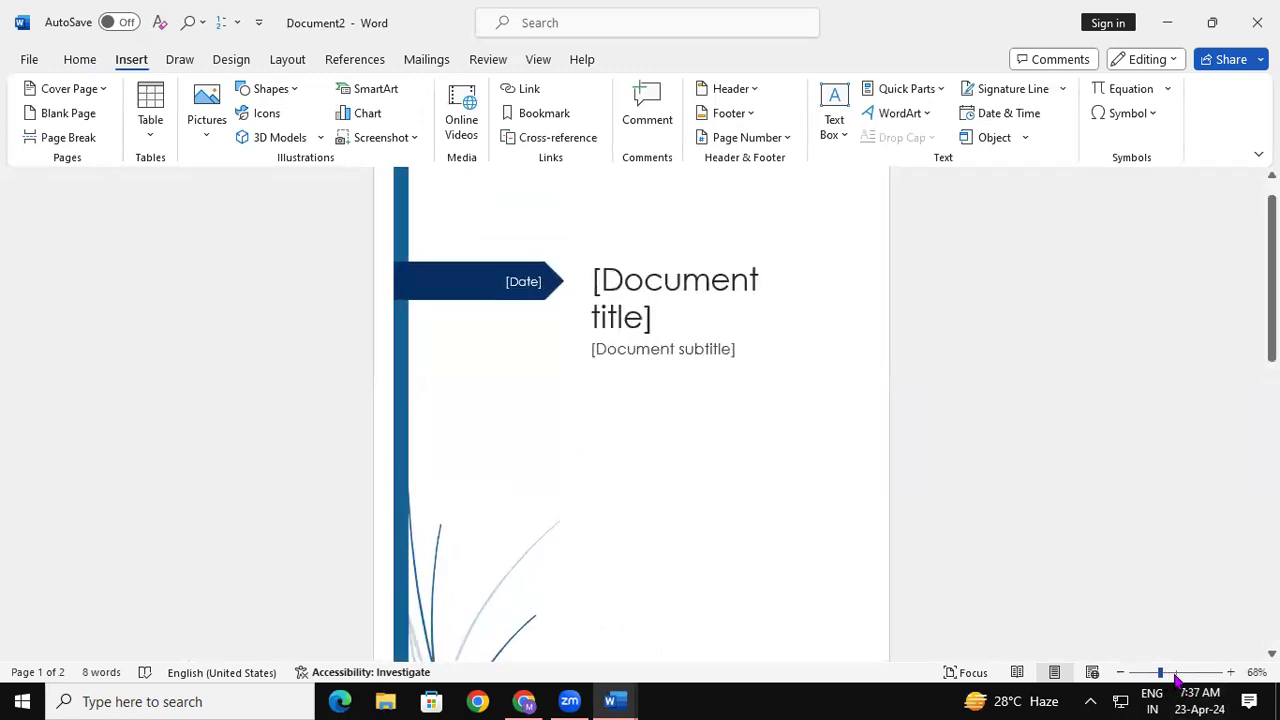
{"action": "left_click", "coordinate": [1177, 675]}
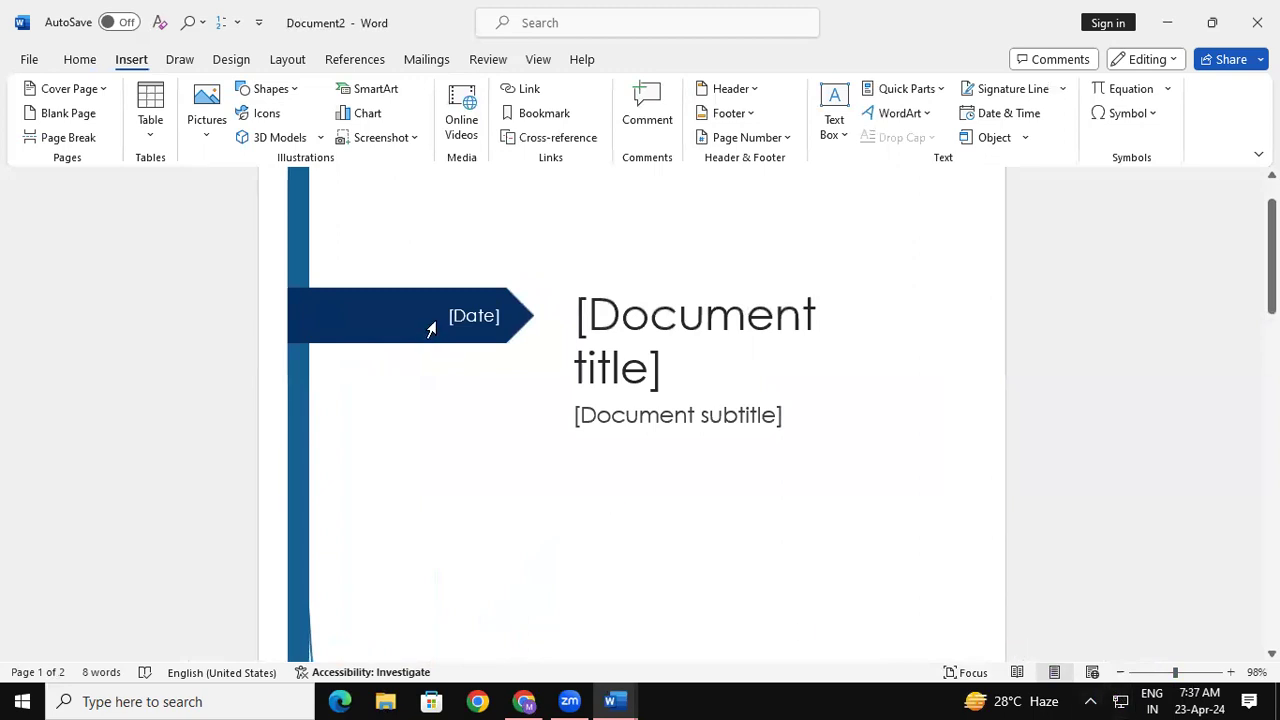
{"action": "left_click", "coordinate": [698, 336]}
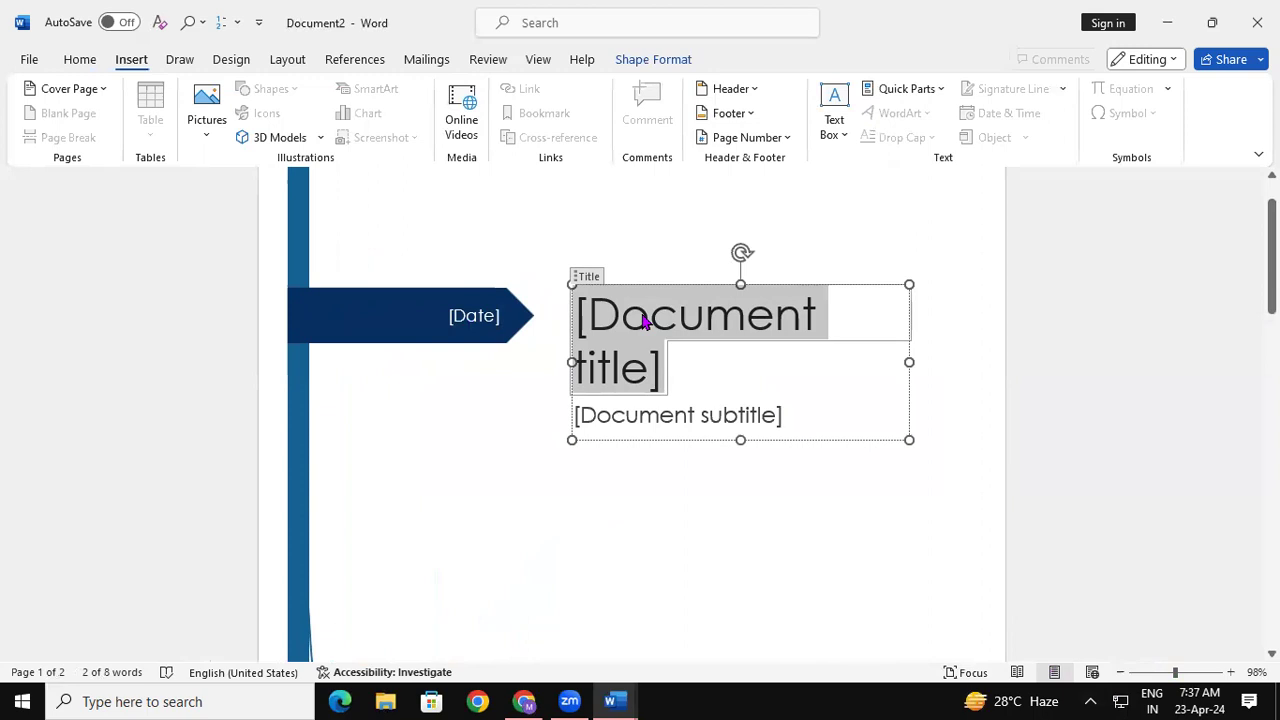
{"action": "type", "text": "The"}
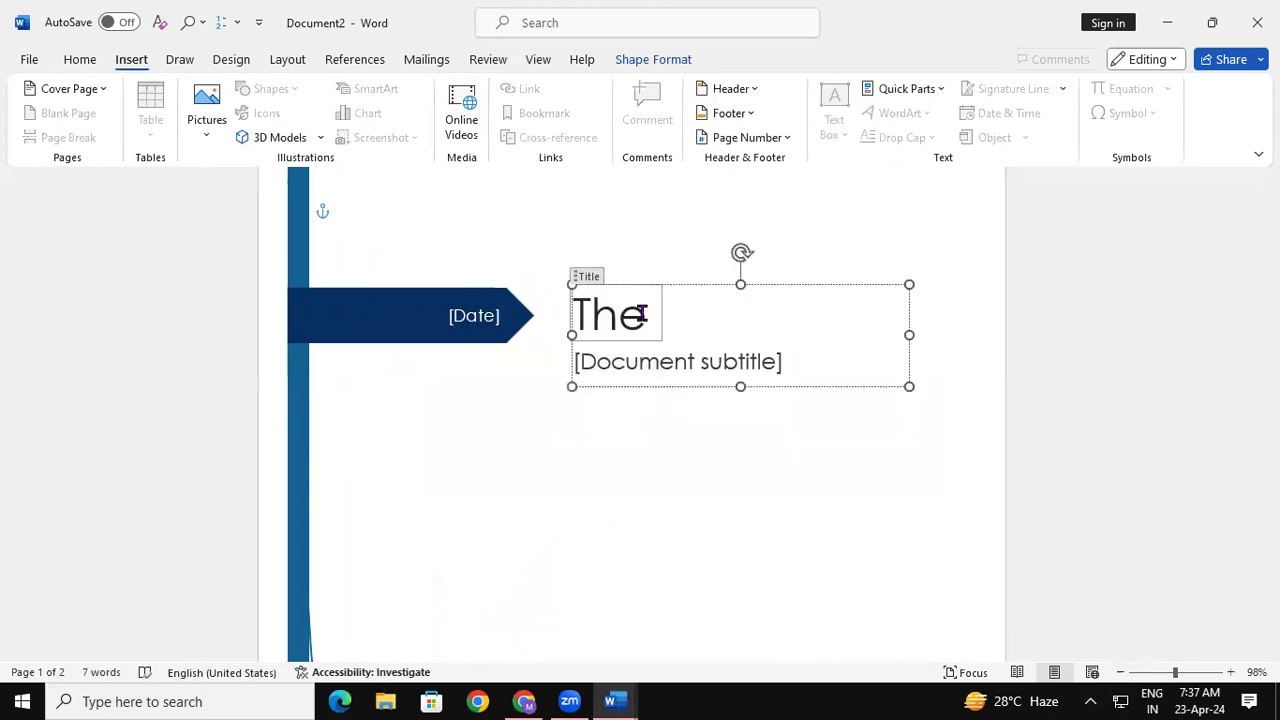
{"action": "type", "text": " Invis"}
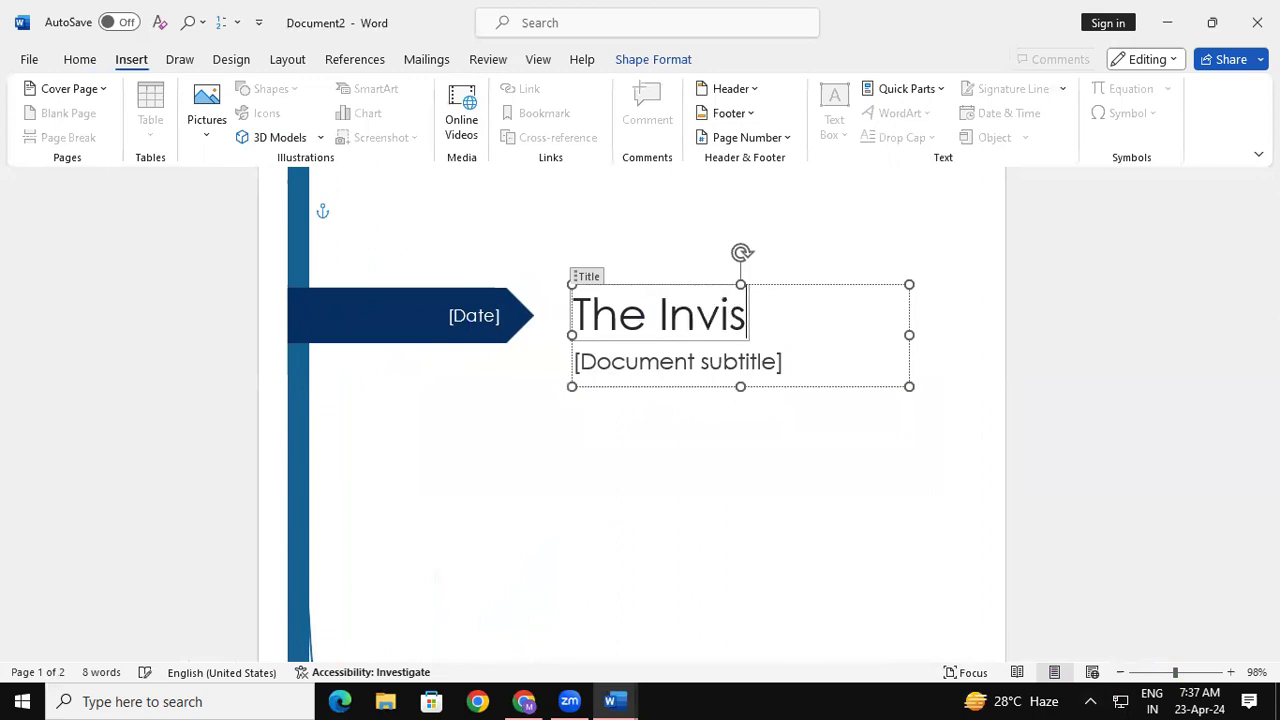
{"action": "type", "text": "ible "}
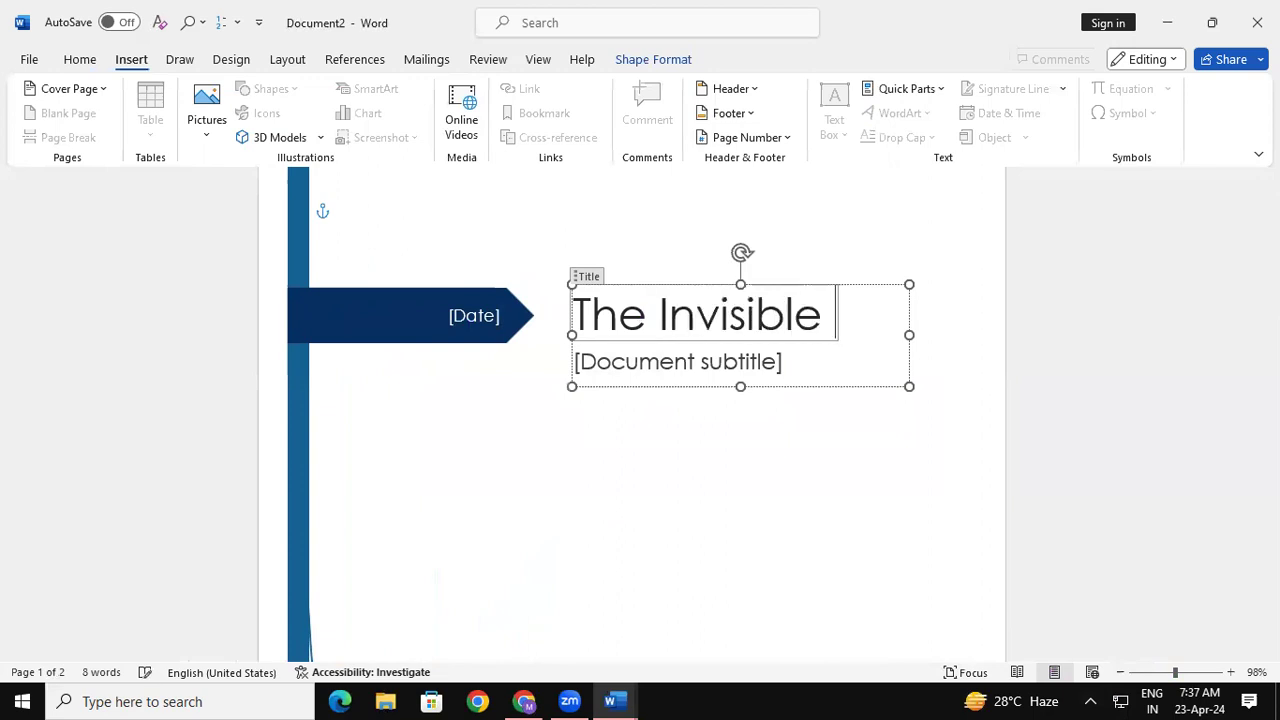
{"action": "type", "text": "Man"}
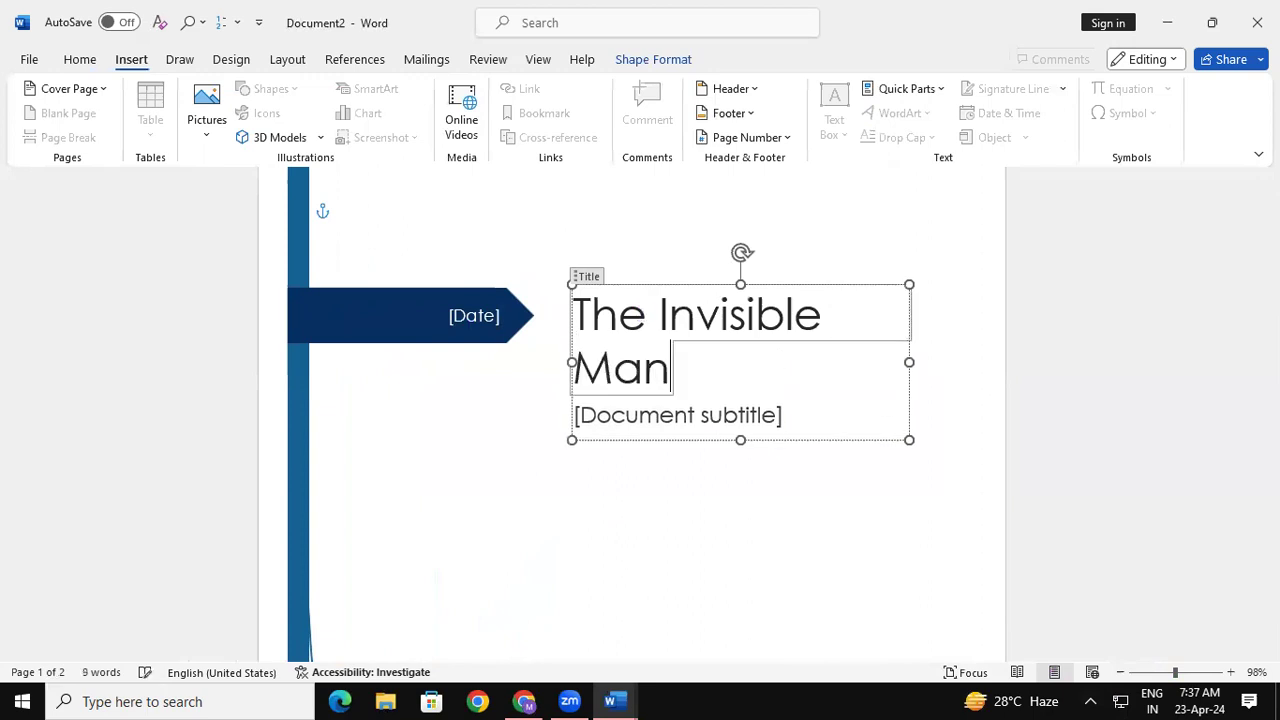
{"action": "left_click", "coordinate": [655, 508]}
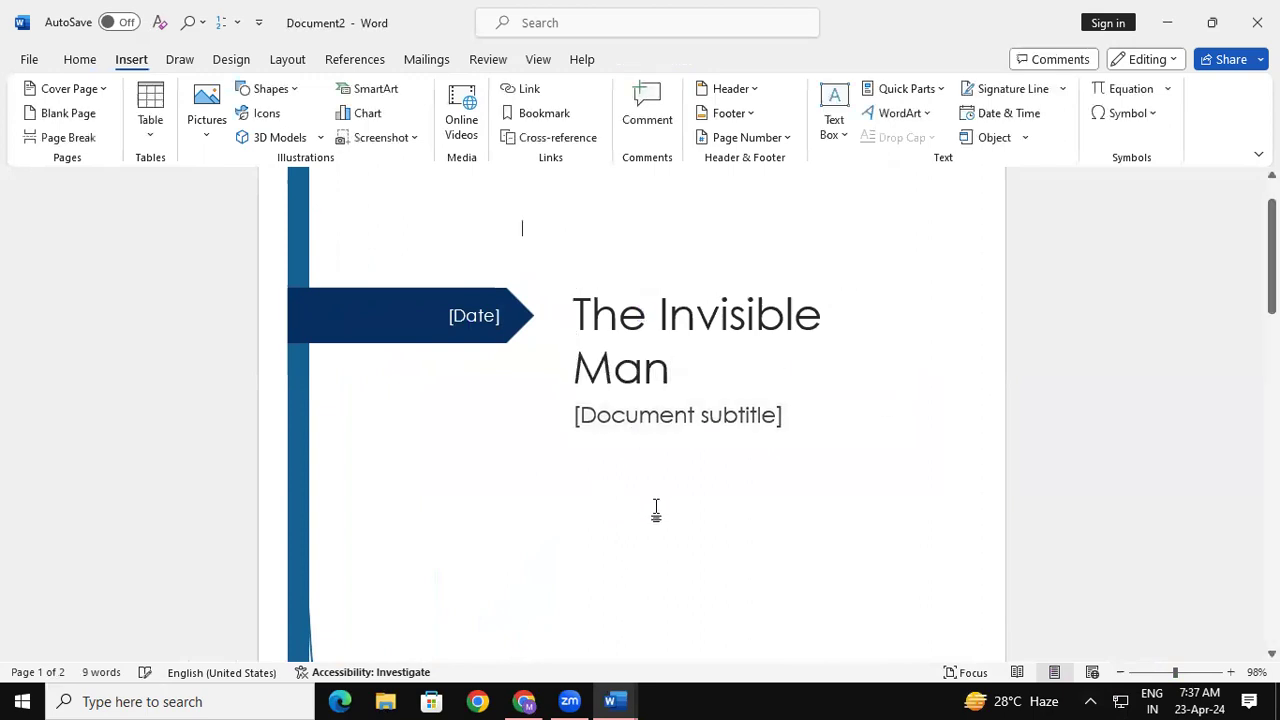
- Fill in the date on the cover page's blue arrow banner as 26 Apr
{"action": "left_click", "coordinate": [497, 336]}
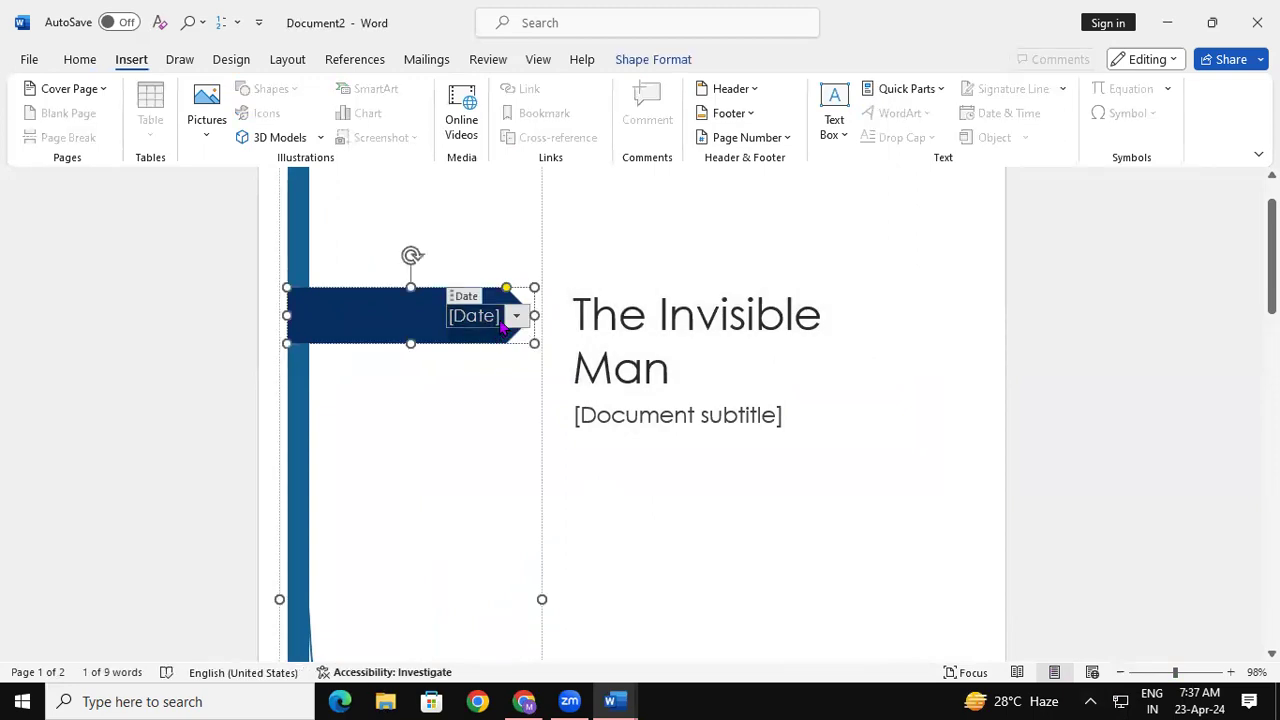
{"action": "type", "text": "26"}
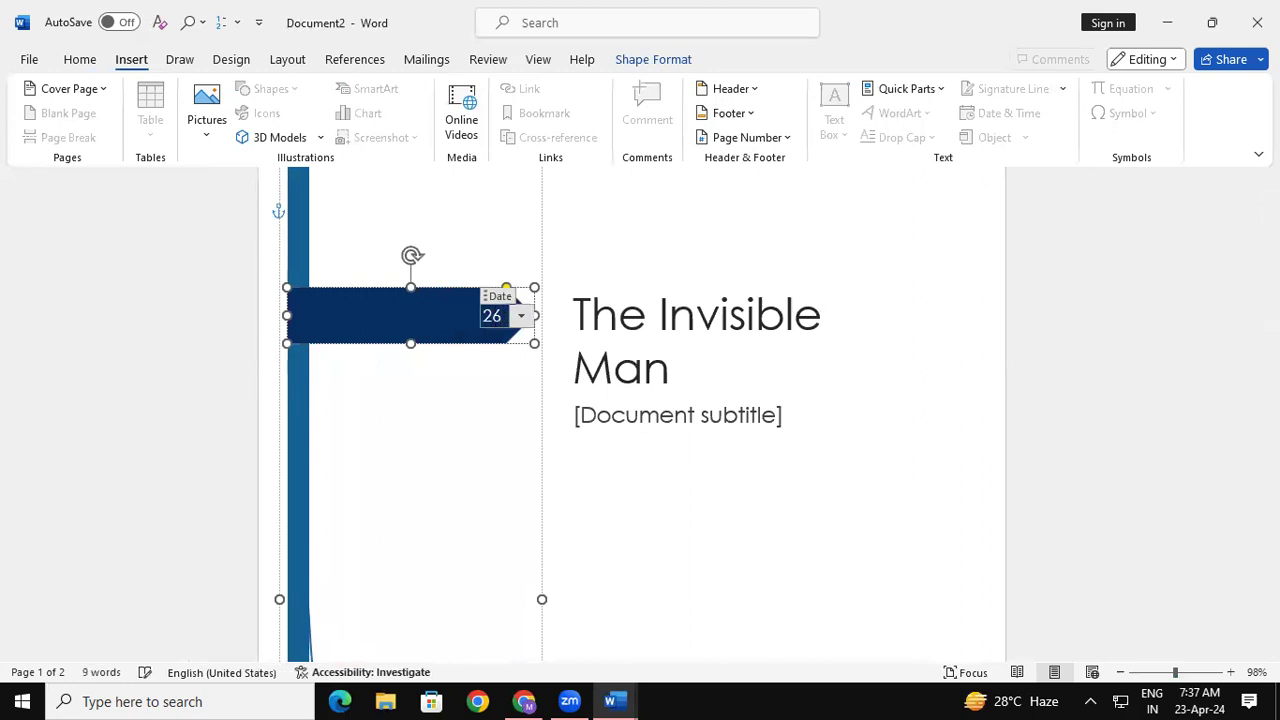
{"action": "type", "text": " APr"}
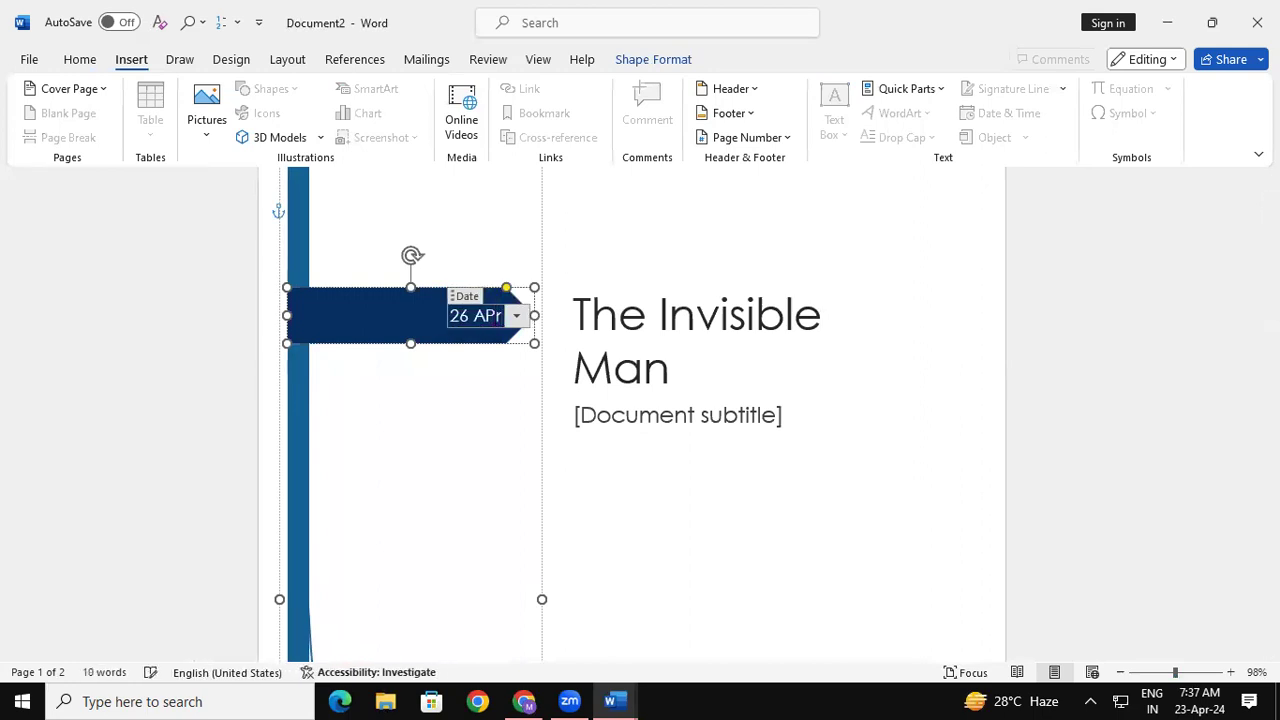
{"action": "left_click", "coordinate": [705, 475]}
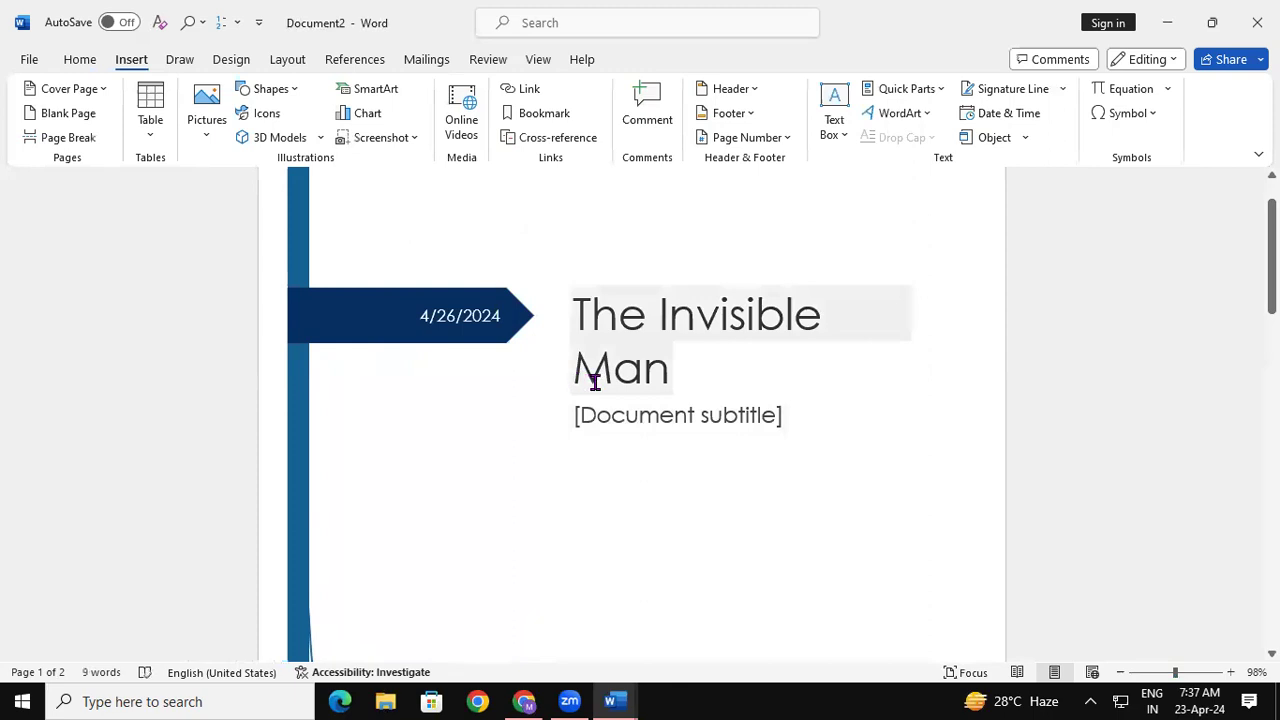
{"action": "left_click", "coordinate": [507, 316]}
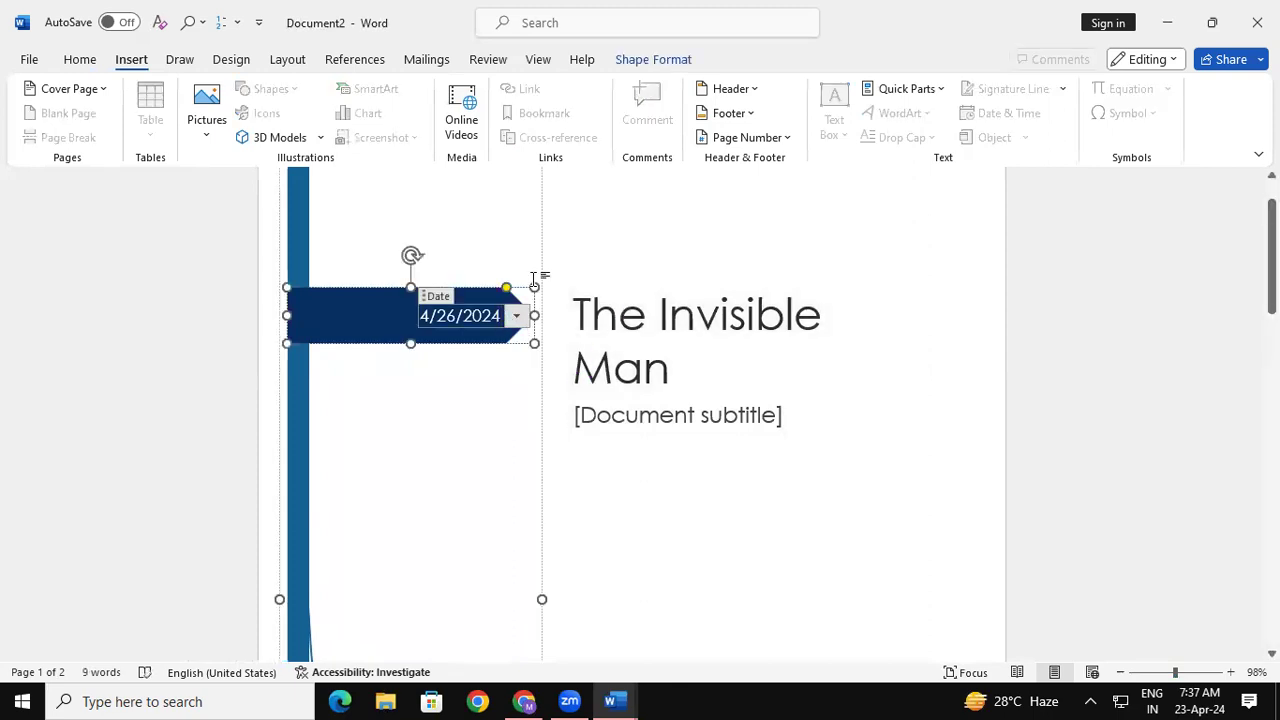
{"action": "left_click", "coordinate": [697, 500]}
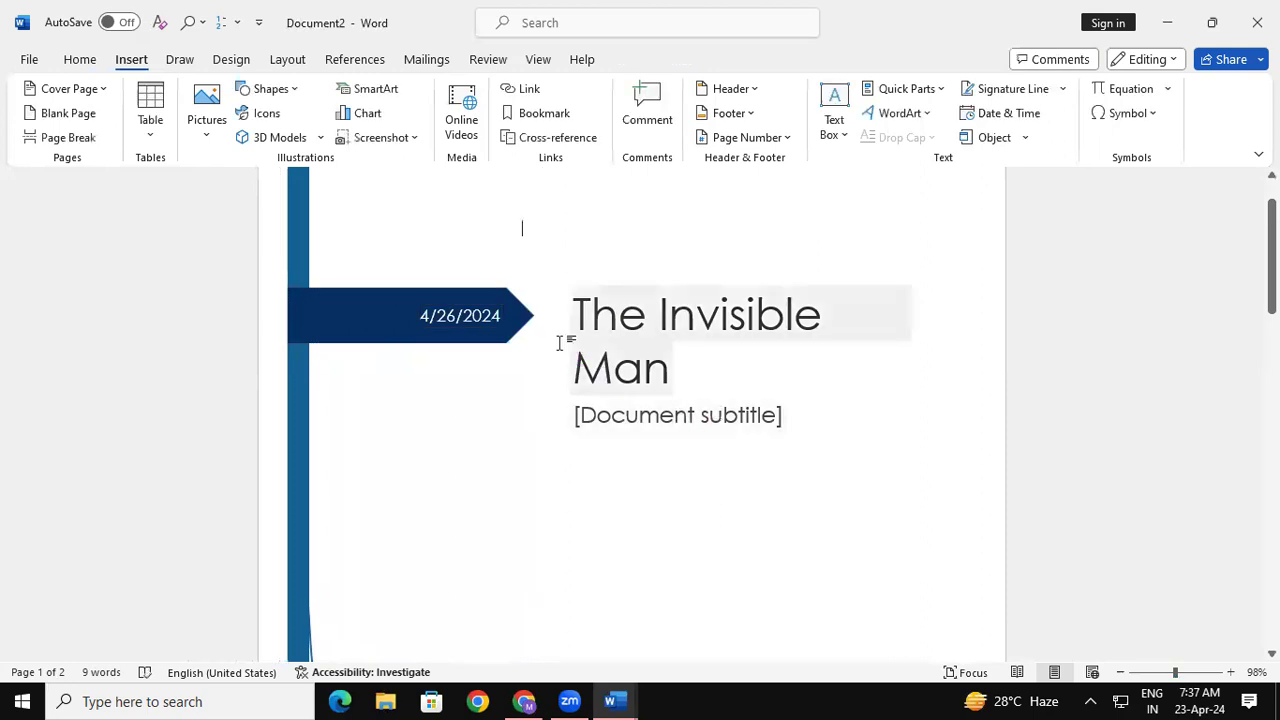
- Replace the document subtitle placeholder with "The Story Based on an Invisible Person"
{"action": "left_click", "coordinate": [643, 428]}
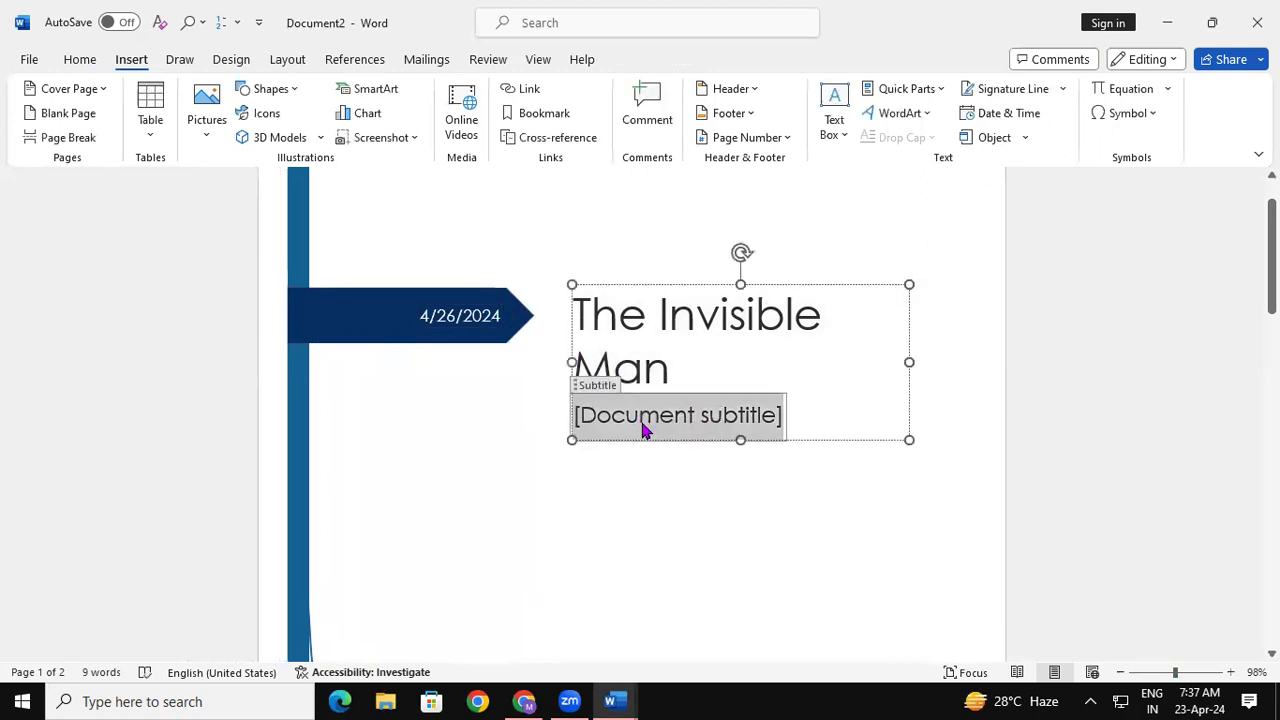
{"action": "type", "text": "T"}
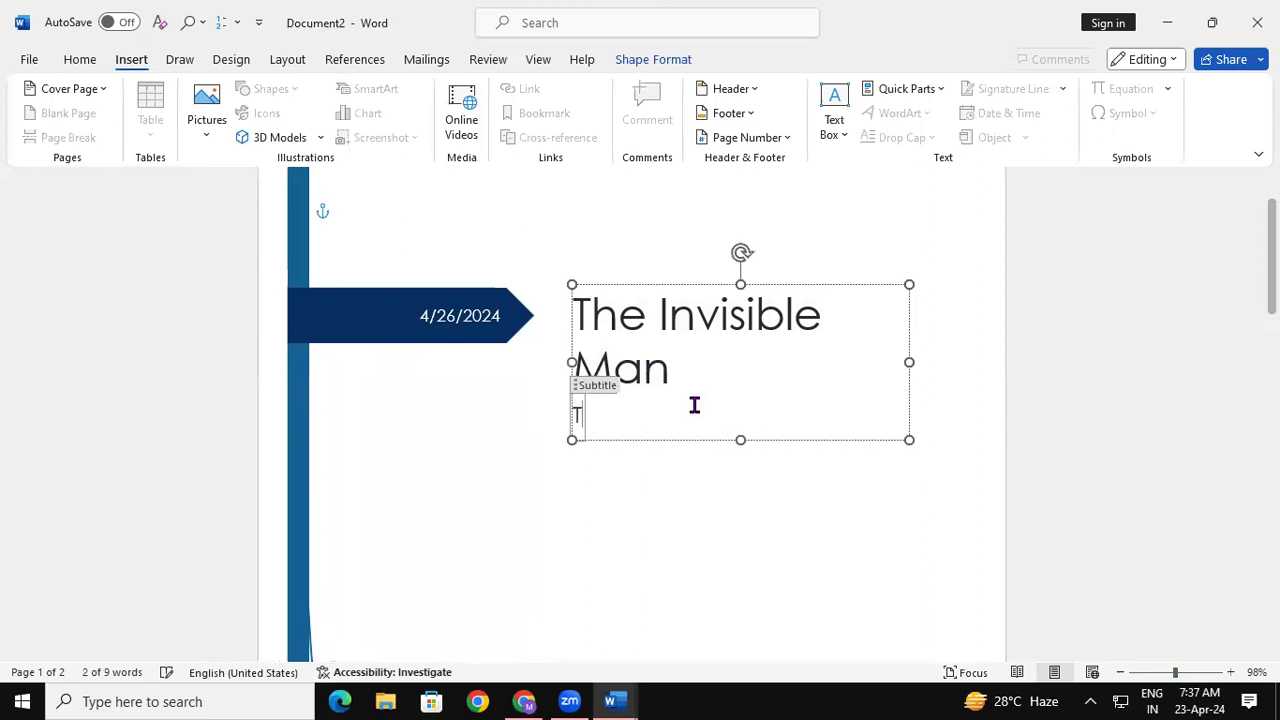
{"action": "type", "text": "he "}
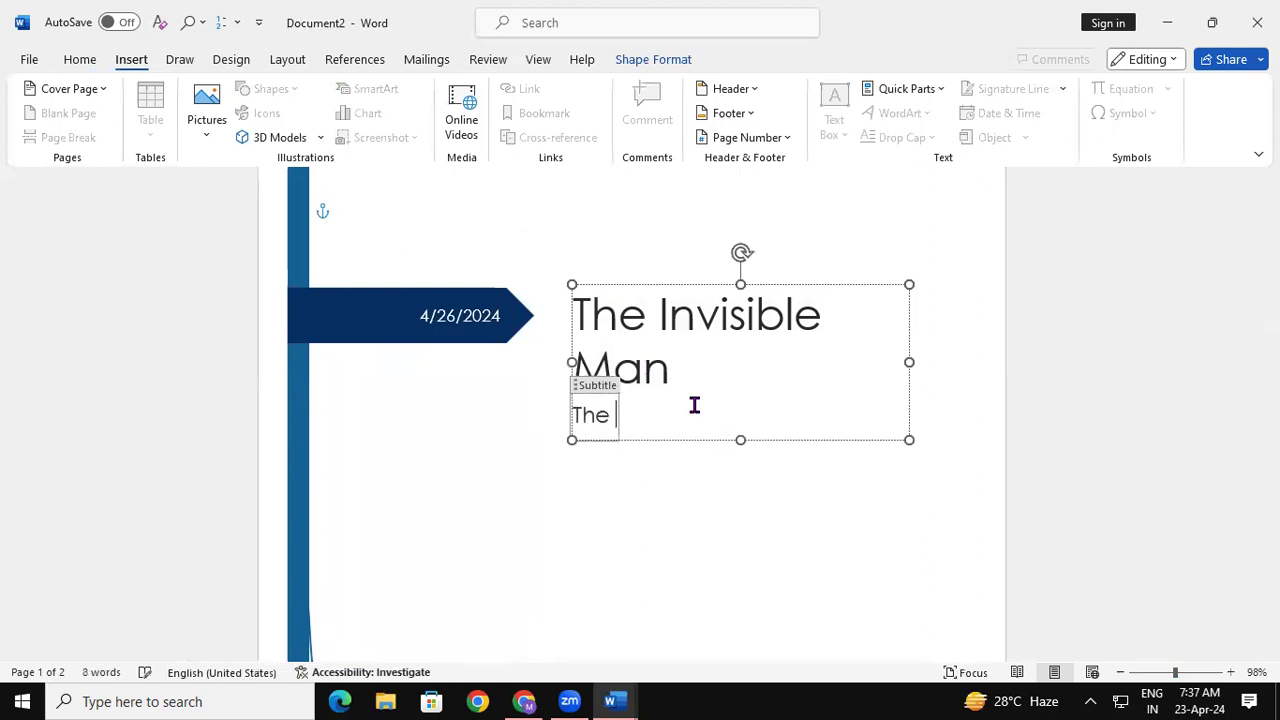
{"action": "type", "text": "Story "}
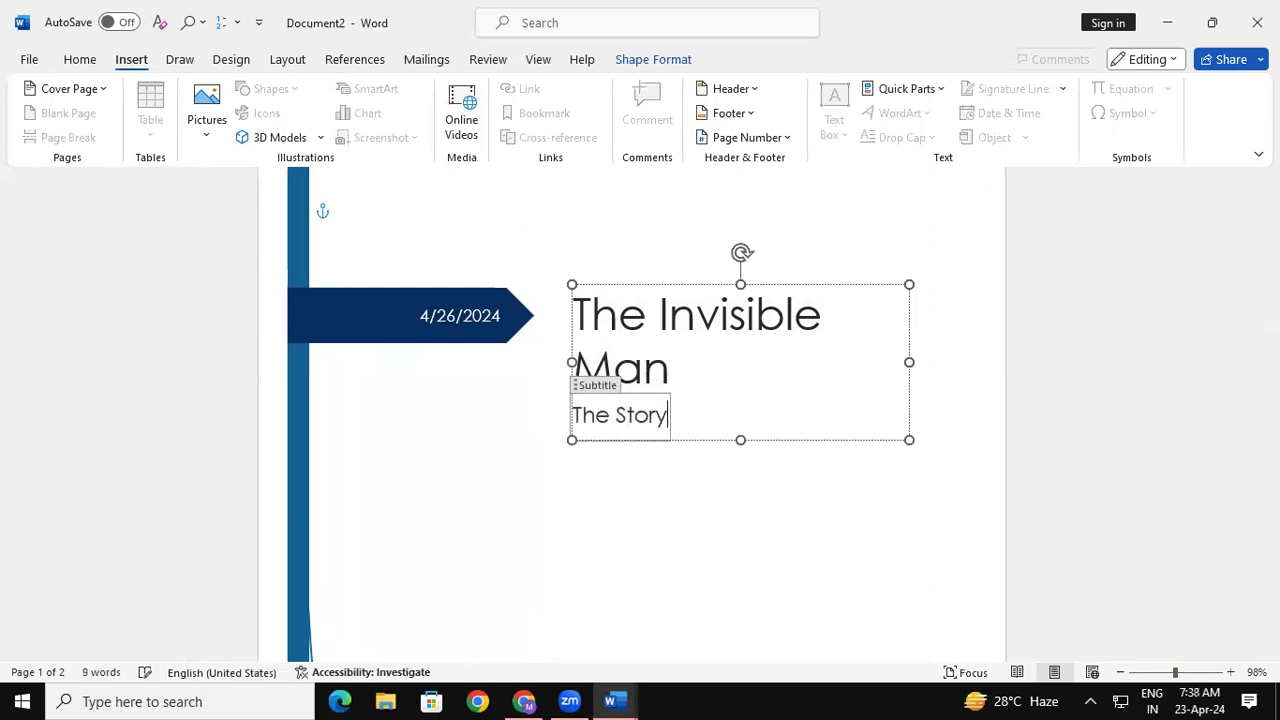
{"action": "type", "text": "Base"}
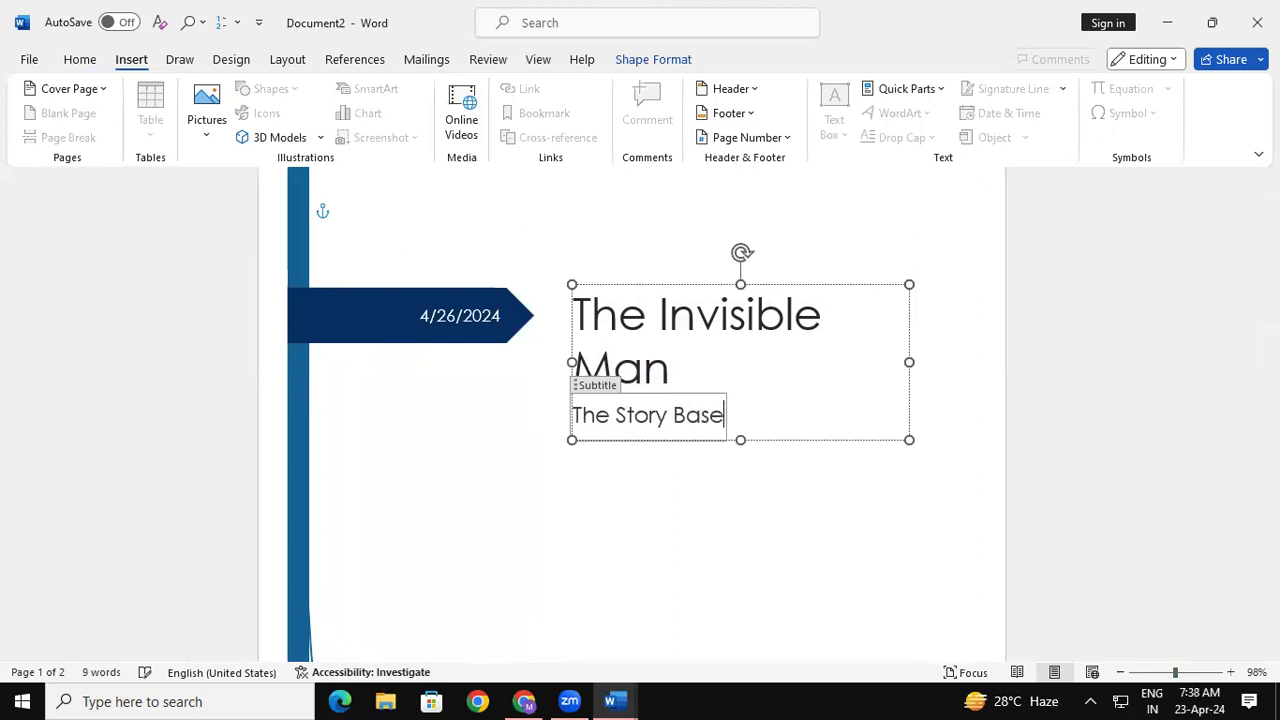
{"action": "type", "text": "d on an"}
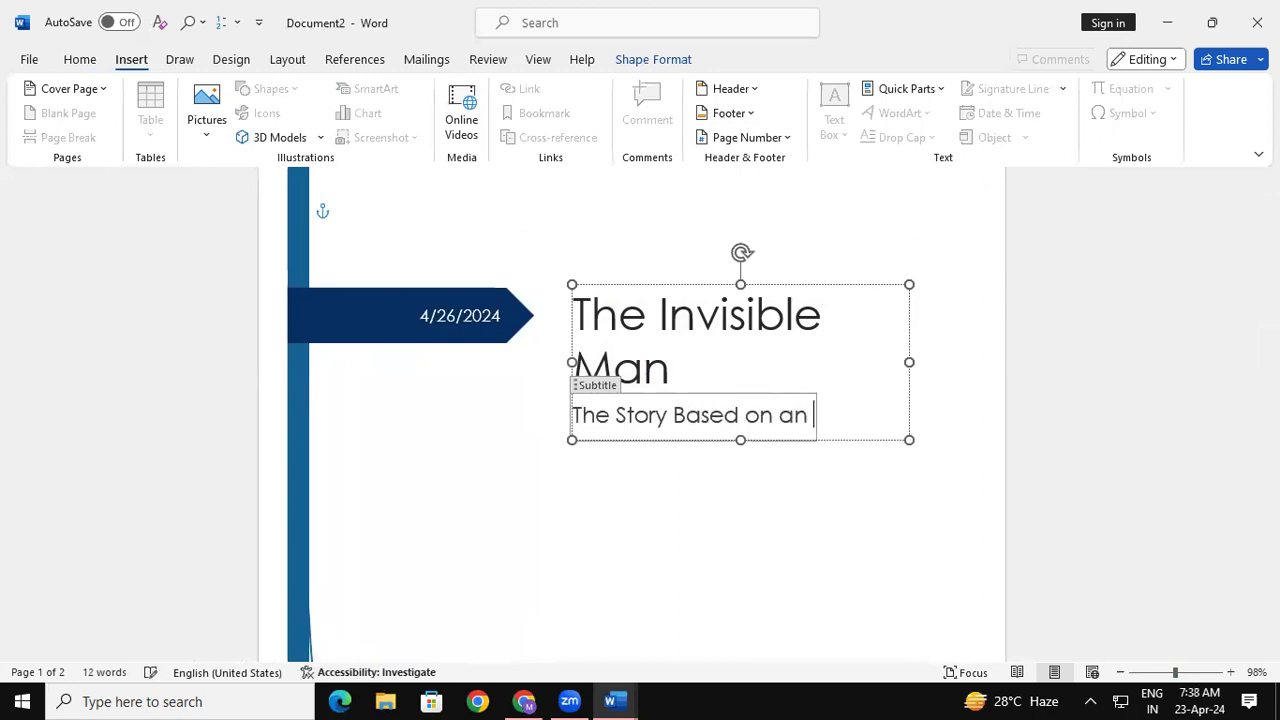
{"action": "type", "text": " Invisibl"}
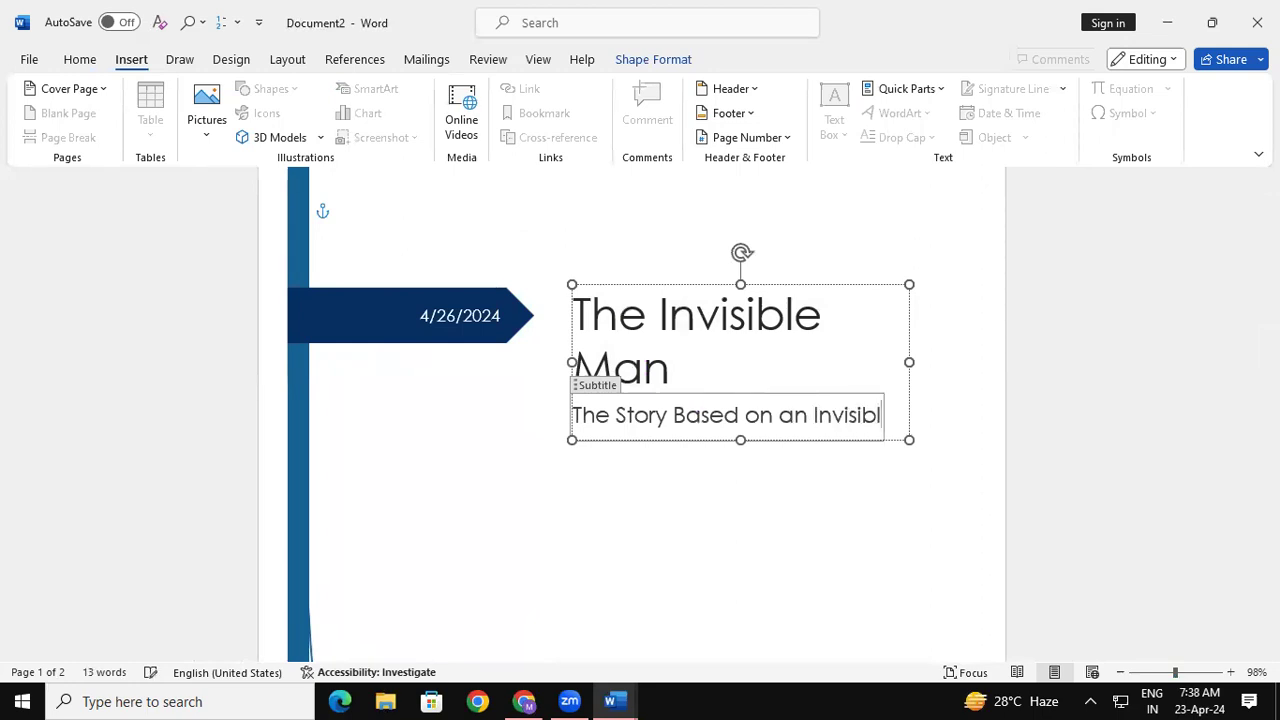
{"action": "type", "text": "e P"}
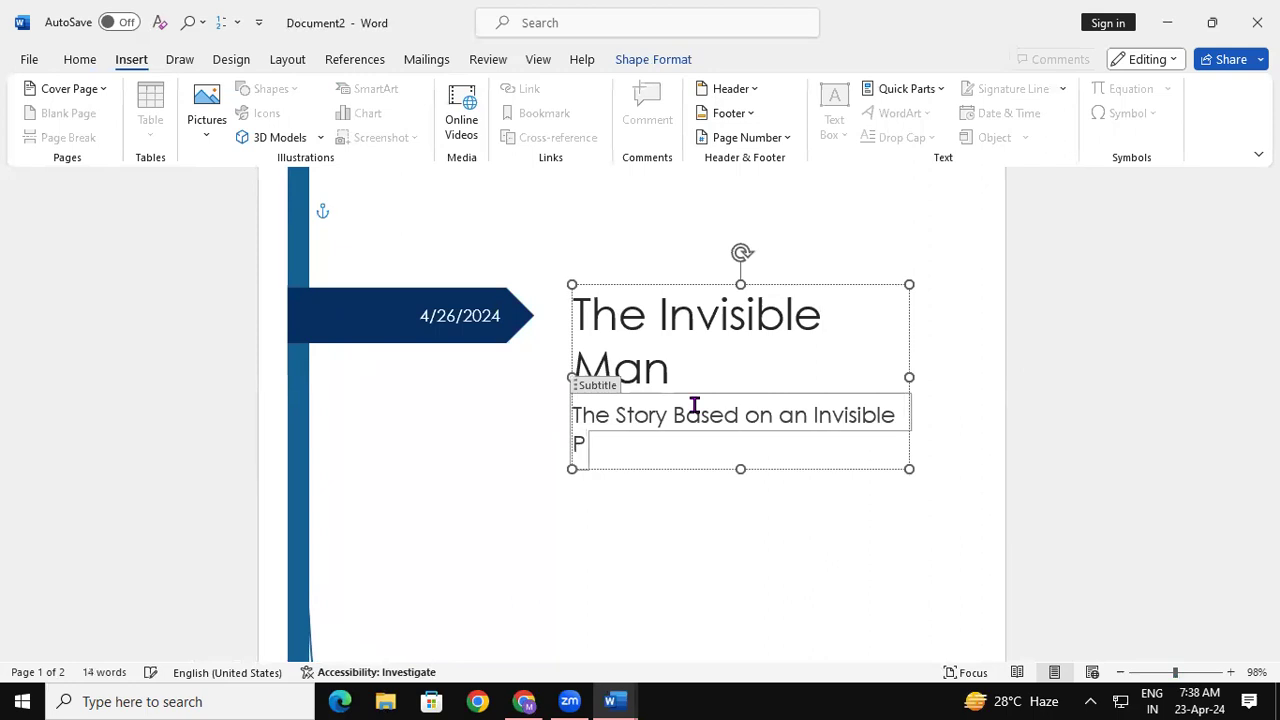
{"action": "type", "text": "erson"}
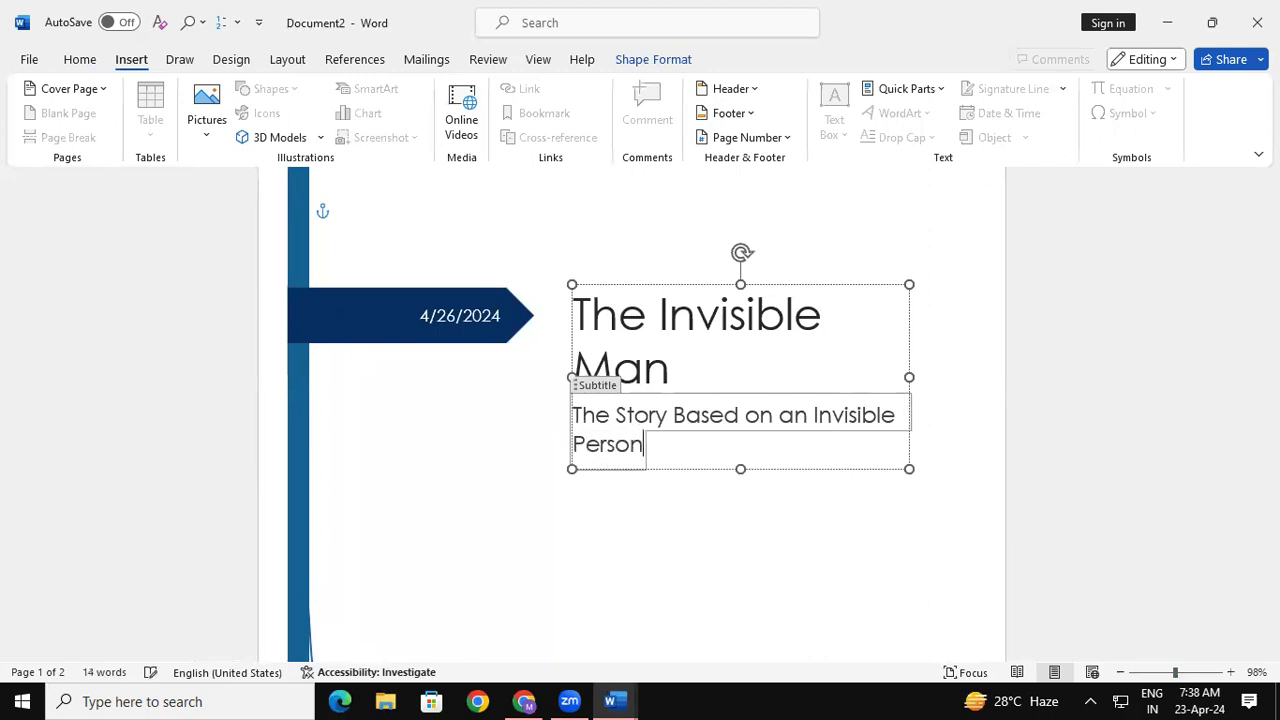
{"action": "left_click", "coordinate": [686, 571]}
- Add the line "Arihant Publication" above the date banner on the cover page and select that text
{"action": "scroll", "coordinate": [632, 410], "scroll_direction": "up", "scroll_amount": 1}
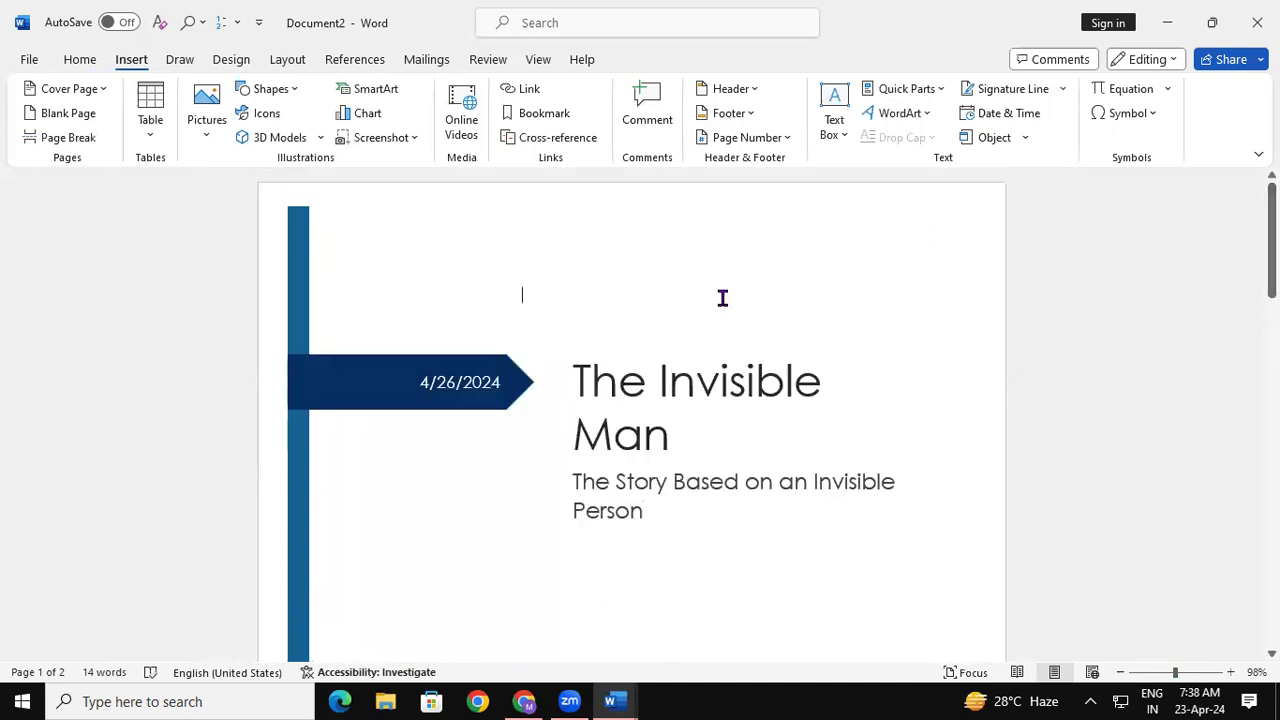
{"action": "left_click", "coordinate": [397, 287]}
{"action": "type", "text": "Ari"}
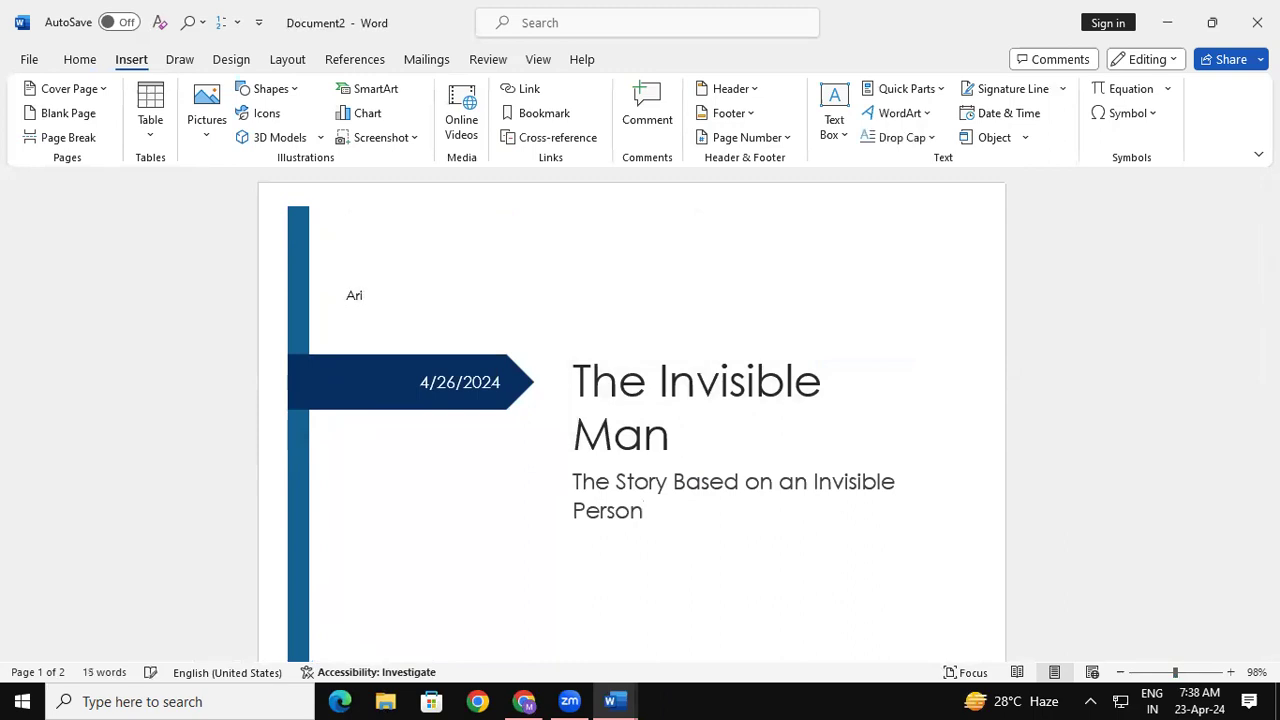
{"action": "type", "text": "hant Pu"}
{"action": "left_click_drag", "start_coordinate": [471, 297], "coordinate": [335, 285]}
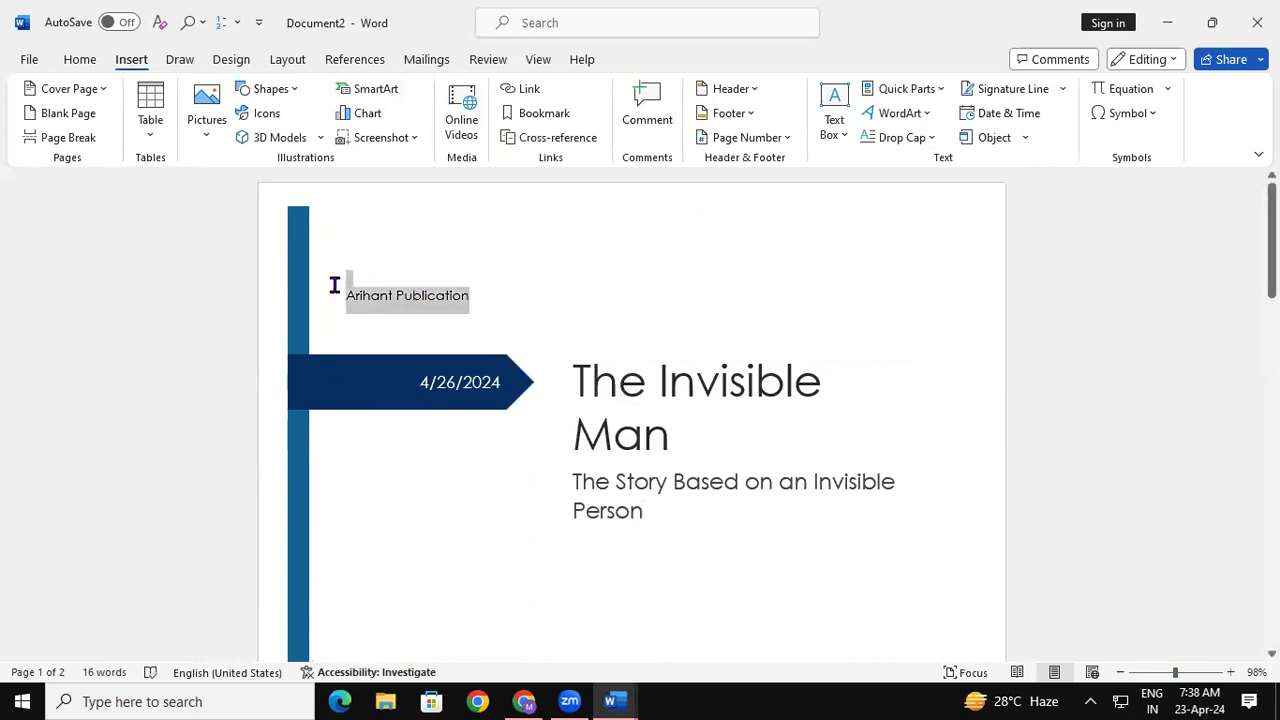
- Make the "Arihant Publication" line on the cover page bold and enlarge it to 18 pt
{"action": "left_click", "coordinate": [84, 59]}
{"action": "left_click", "coordinate": [109, 125]}
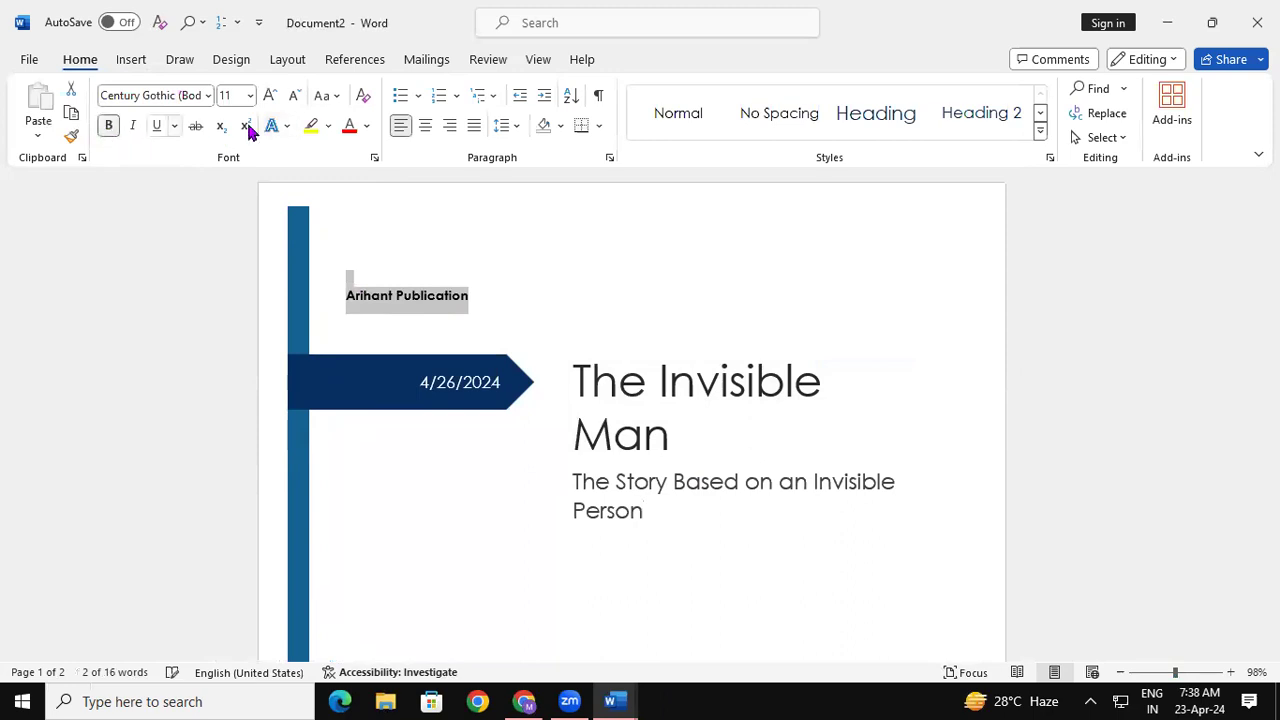
{"action": "left_click", "coordinate": [270, 97]}
{"action": "left_click", "coordinate": [270, 97]}
{"action": "left_click", "coordinate": [270, 97]}
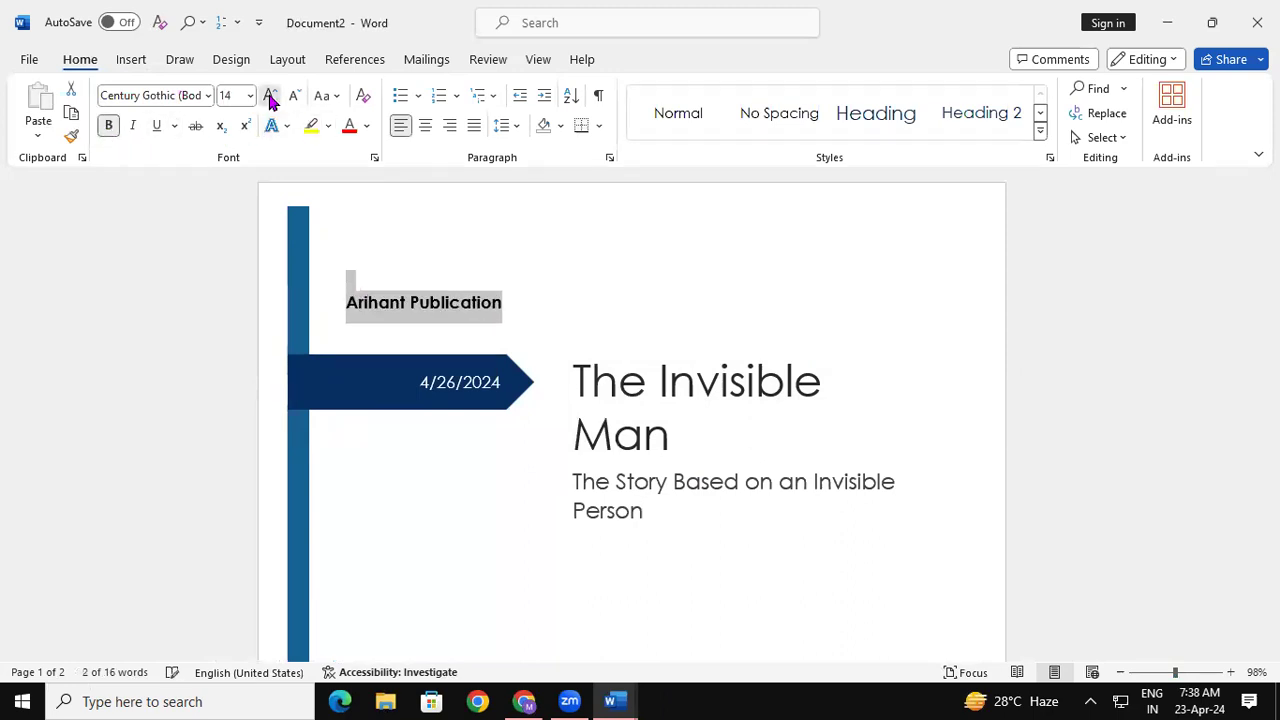
{"action": "left_click", "coordinate": [270, 97]}
{"action": "left_click", "coordinate": [780, 275]}
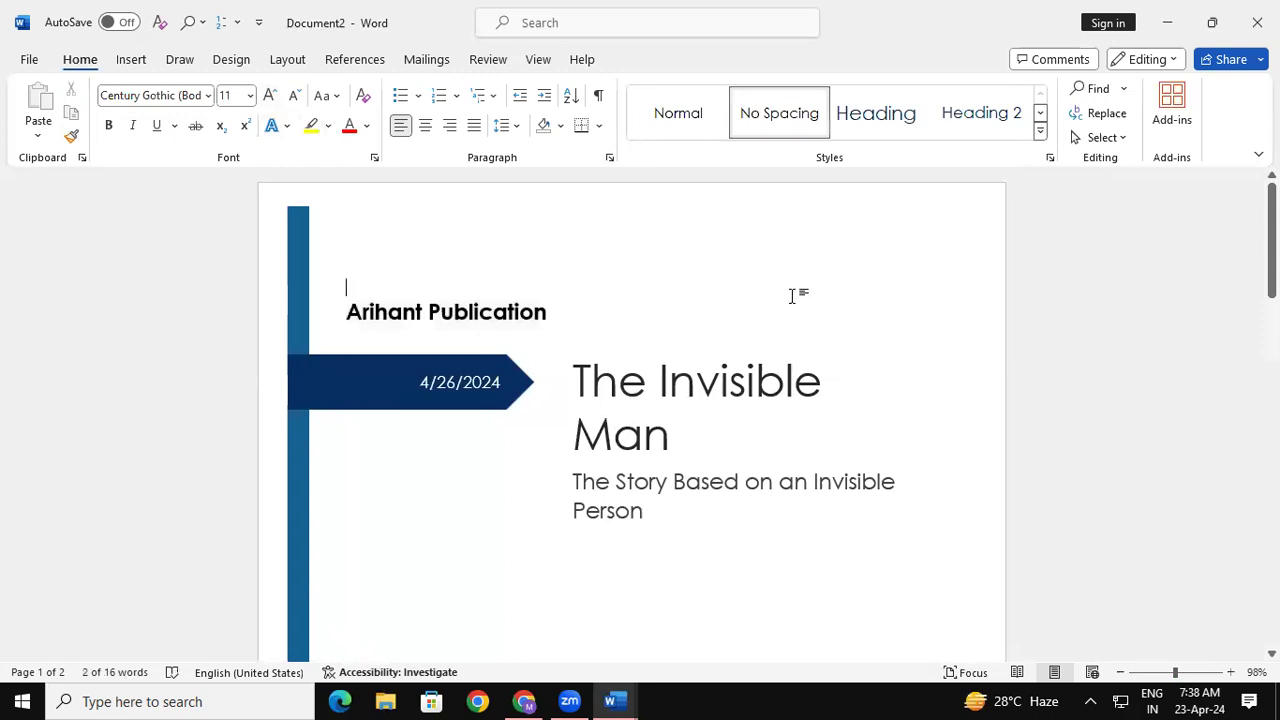
- Replace the company name placeholder near the foot of the cover page with "SRV PUBLICATION"
{"action": "left_click_drag", "start_coordinate": [1272, 255], "coordinate": [1272, 387]}
{"action": "left_click", "coordinate": [604, 482]}
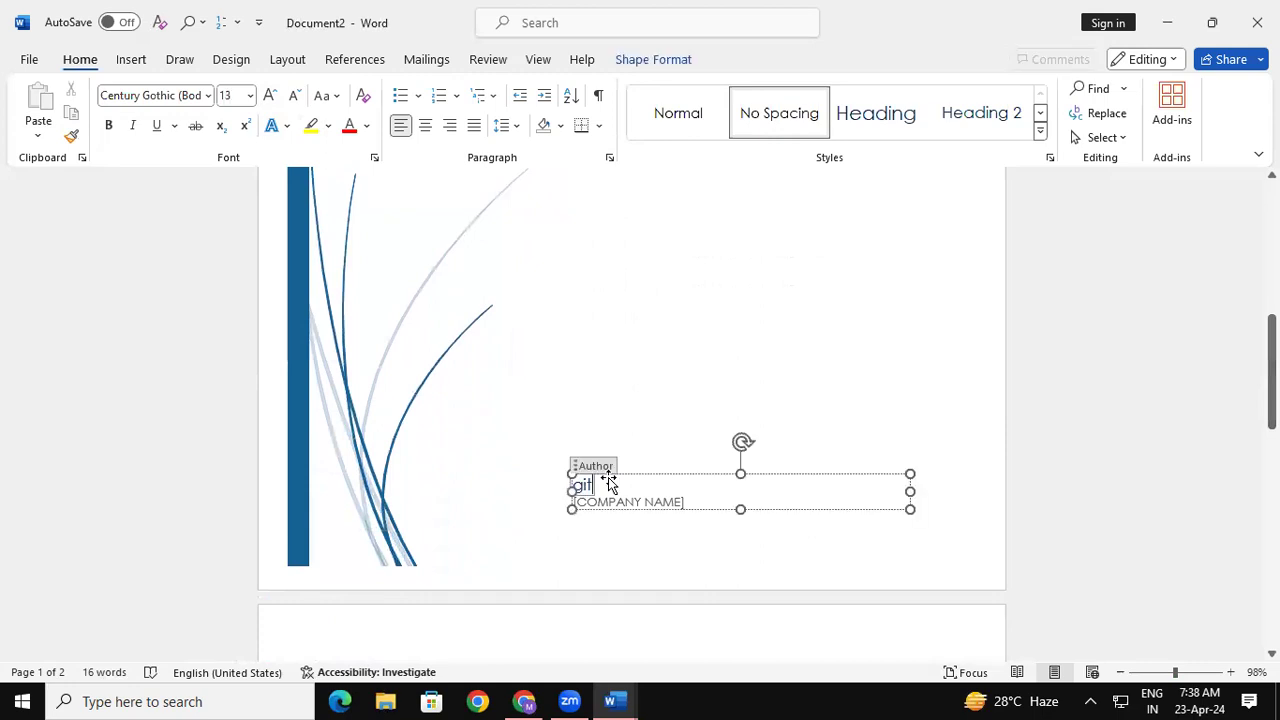
{"action": "left_click", "coordinate": [685, 503]}
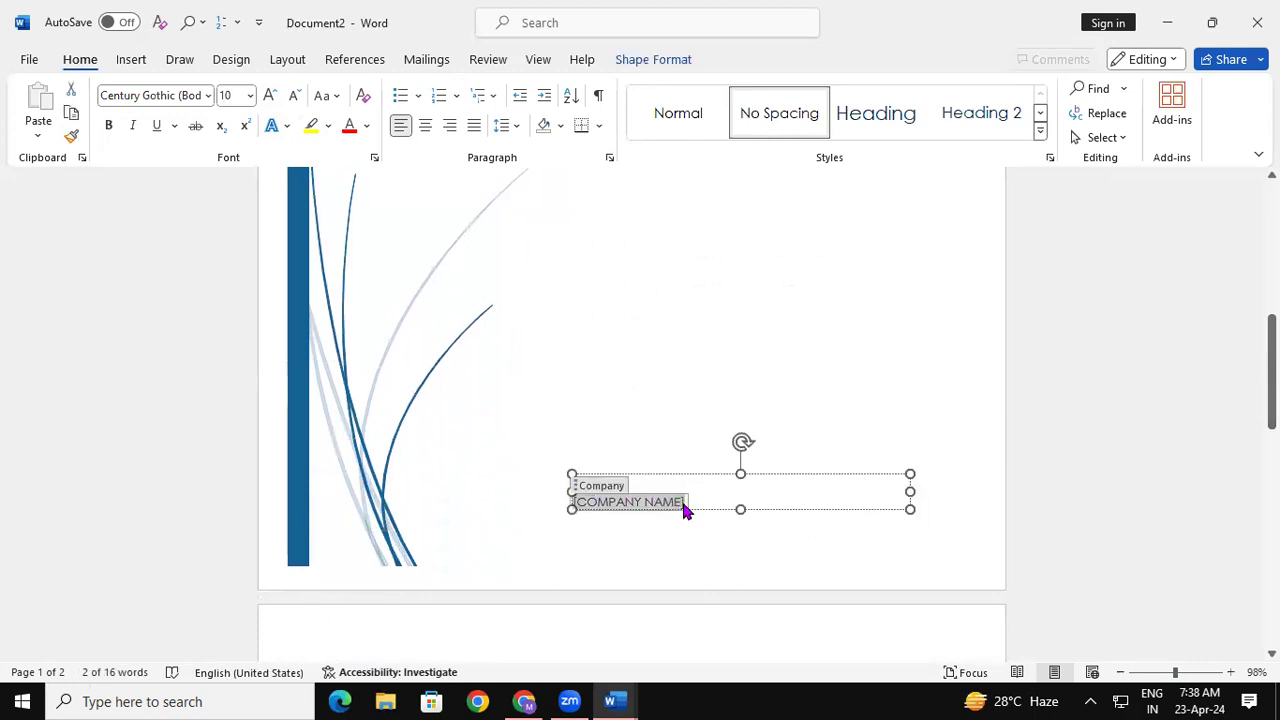
{"action": "key", "text": "Delete"}
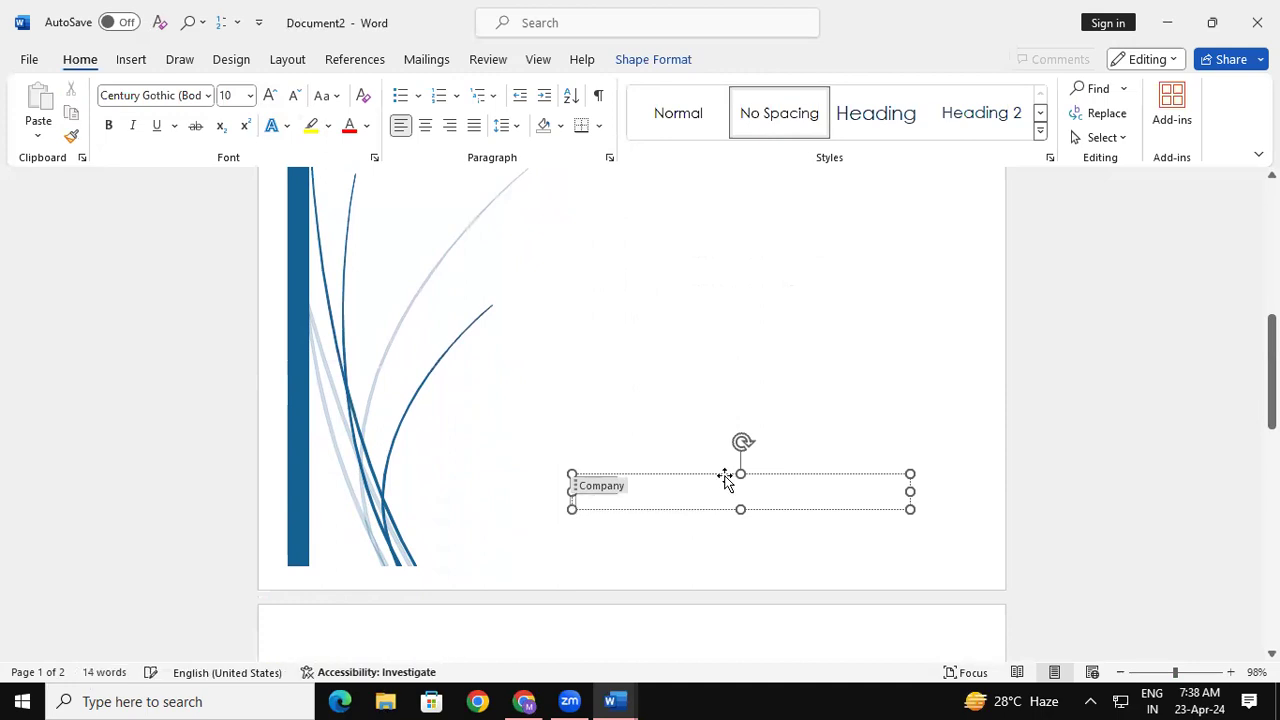
{"action": "type", "text": "SR"}
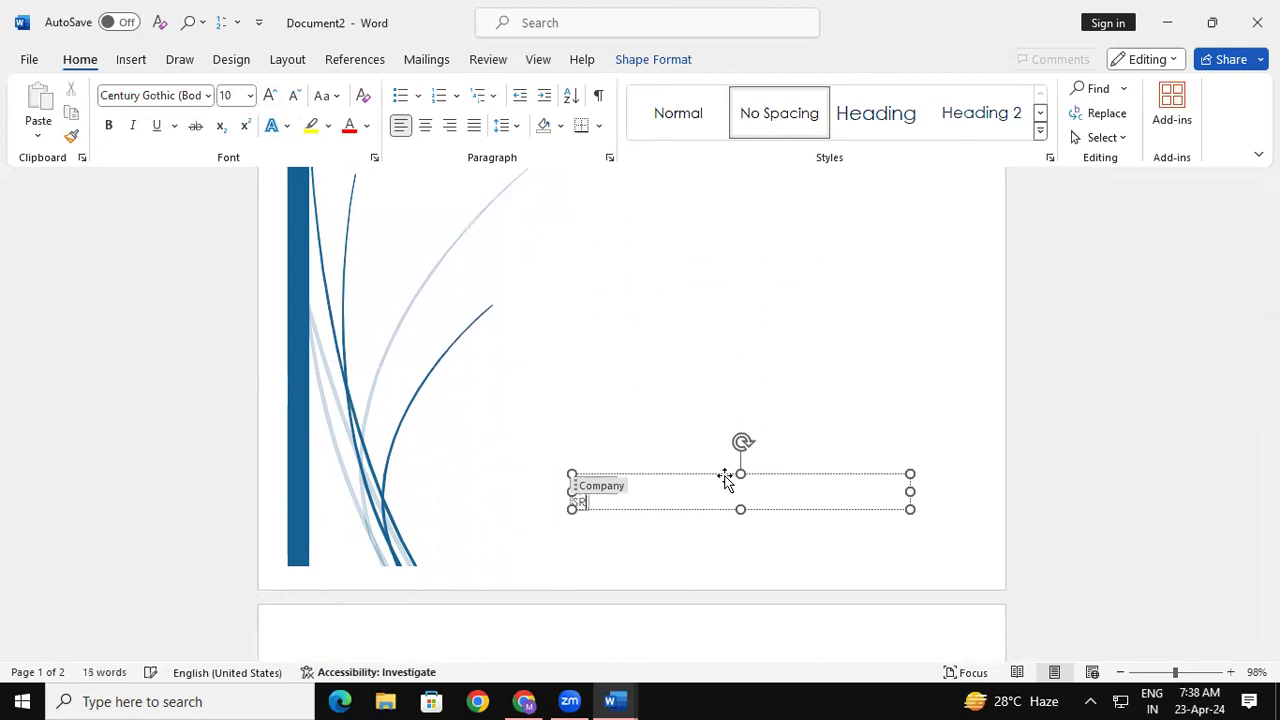
{"action": "type", "text": "V P"}
{"action": "type", "text": "BLICAT"}
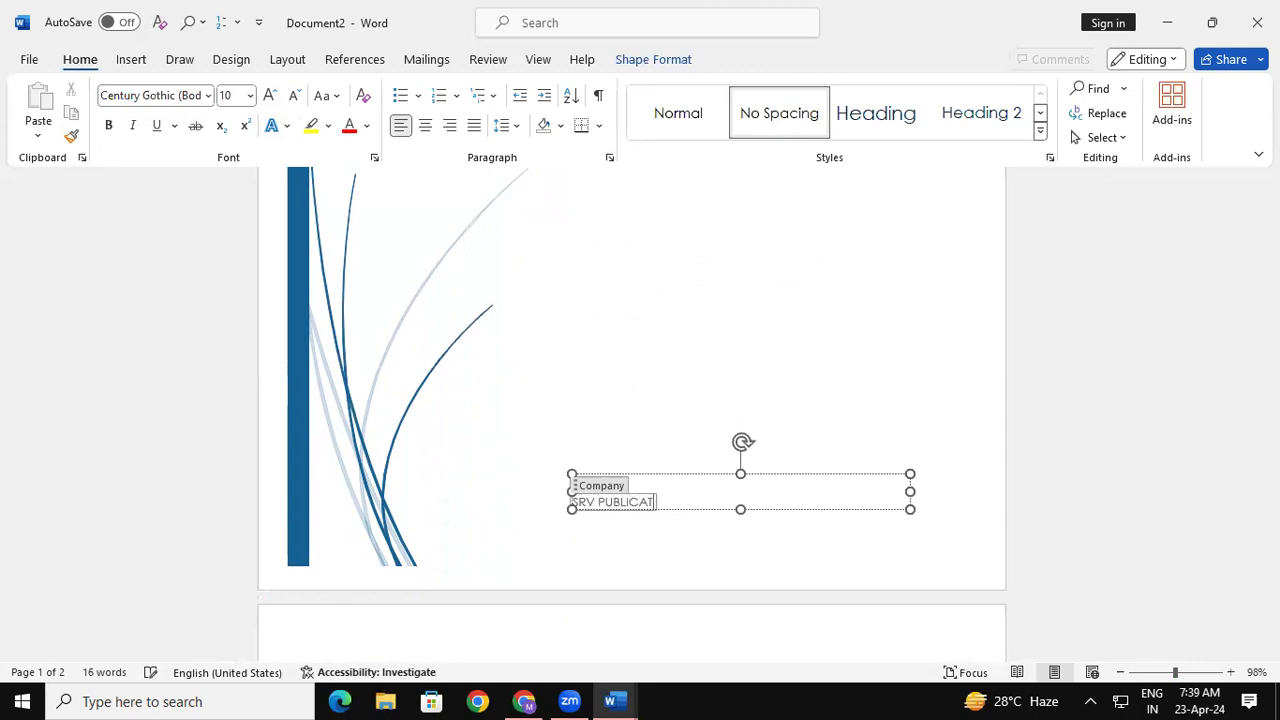
{"action": "type", "text": "ION"}
- Shorten the company name on the cover page to "SRV"
{"action": "left_click", "coordinate": [608, 489]}
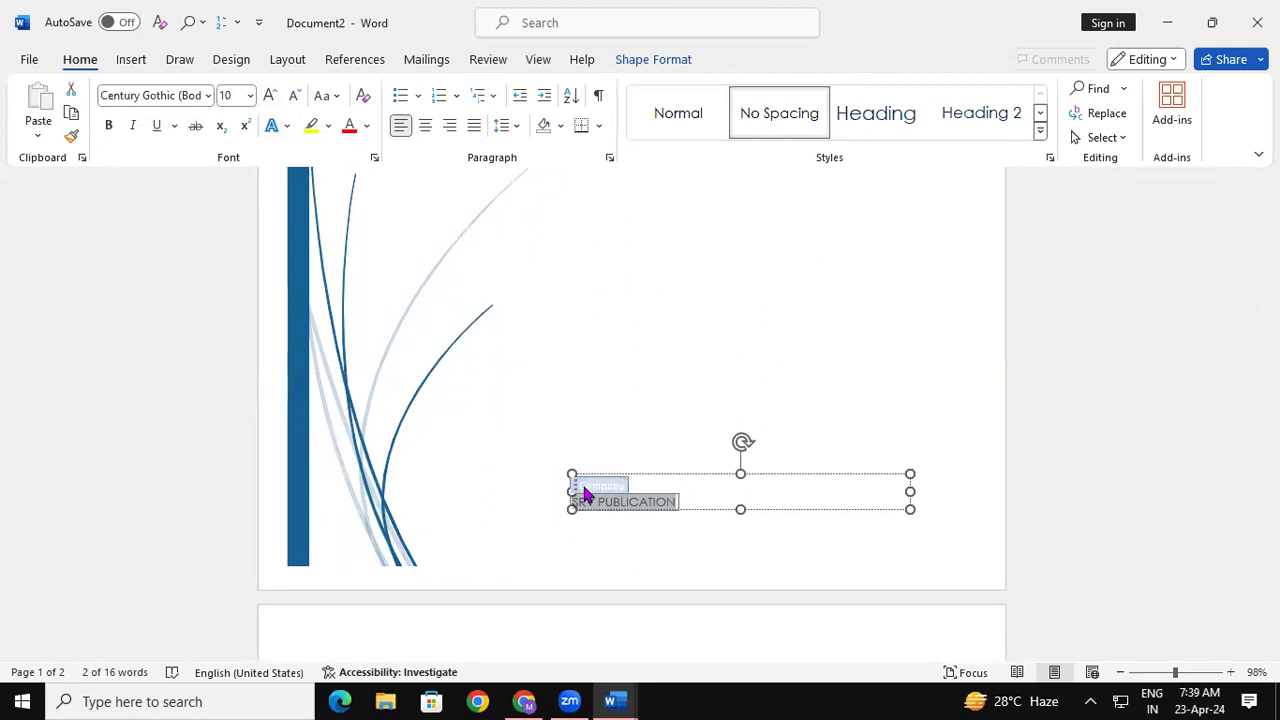
{"action": "key", "text": "Delete"}
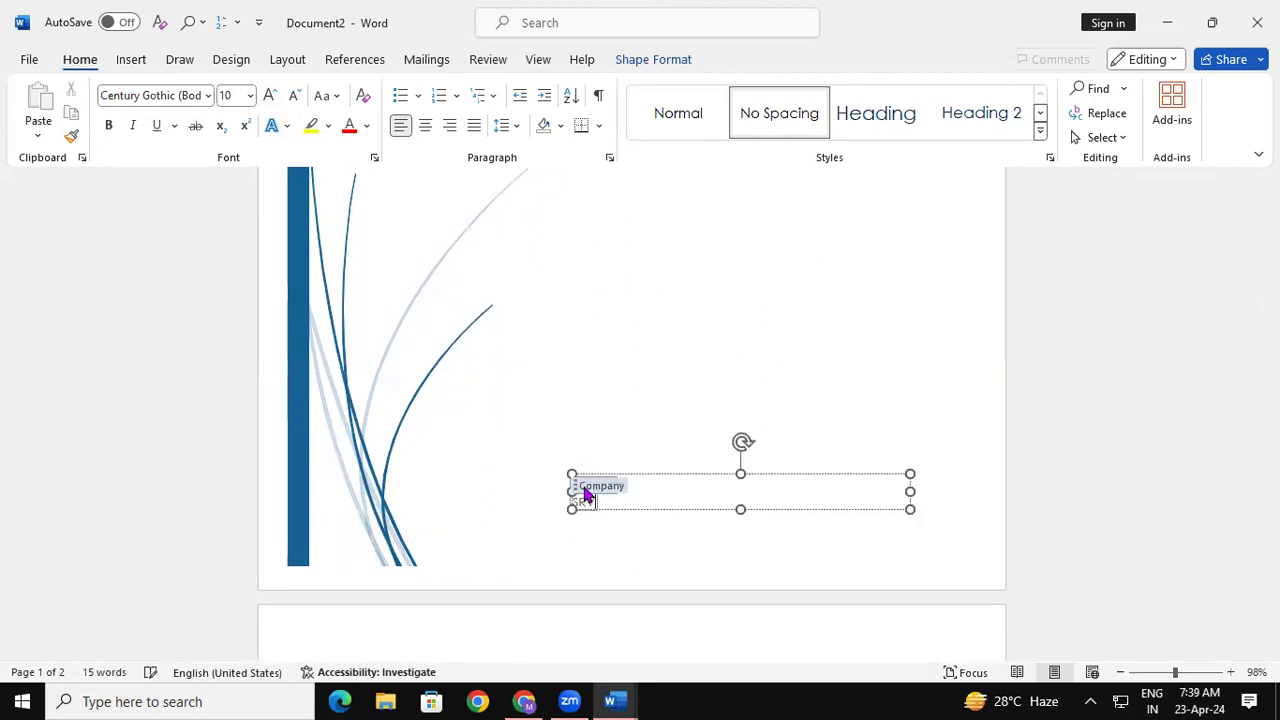
{"action": "left_click", "coordinate": [580, 369]}
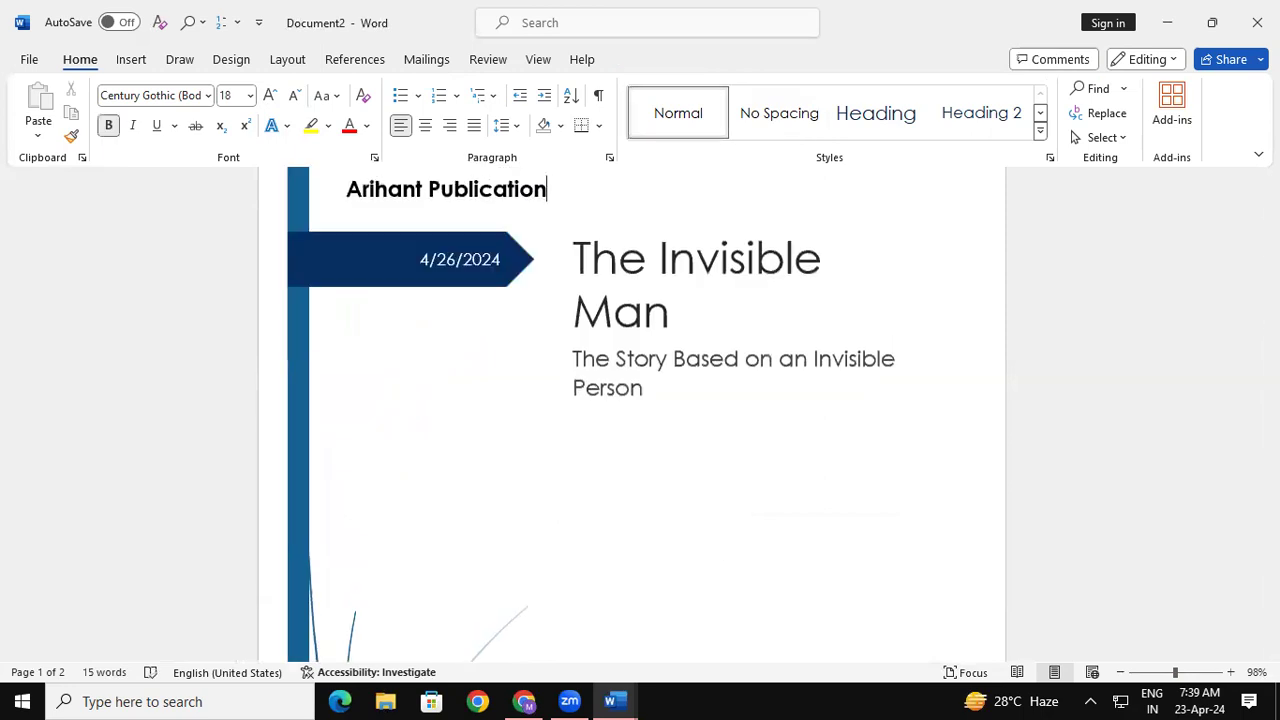
- Replace the author entry above the company name on the cover page with "SRV Publication"
{"action": "scroll", "coordinate": [1243, 457], "scroll_direction": "down", "scroll_amount": 10}
{"action": "left_click_drag", "start_coordinate": [1271, 492], "coordinate": [1271, 391]}
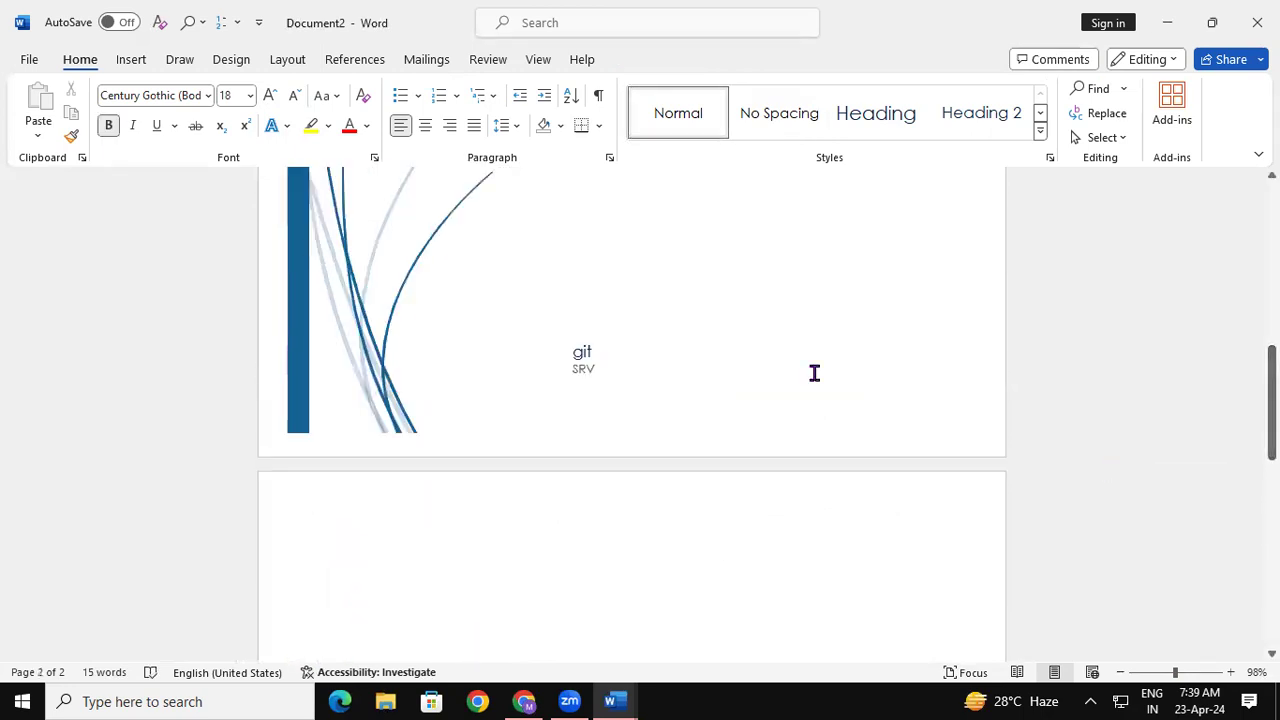
{"action": "left_click", "coordinate": [602, 345]}
{"action": "key", "text": "BackSpace"}
{"action": "key", "text": "BackSpace"}
{"action": "key", "text": "BackSpace"}
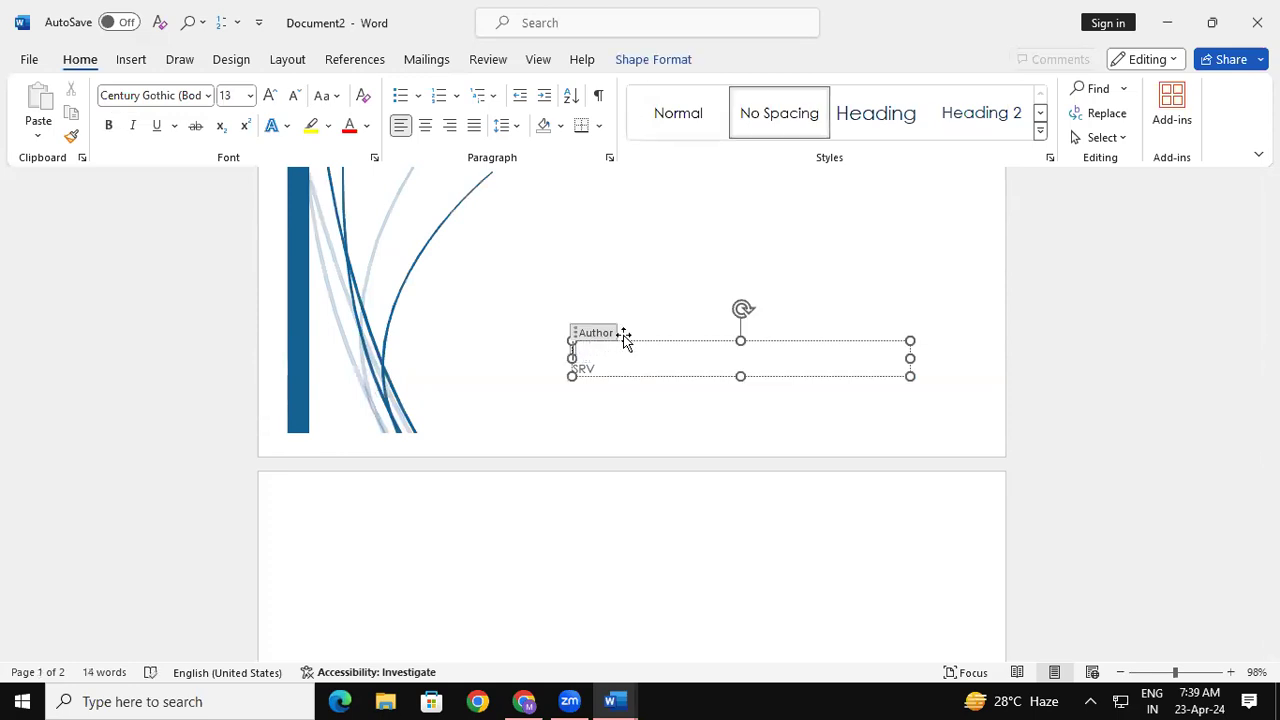
{"action": "type", "text": "SRV Publ"}
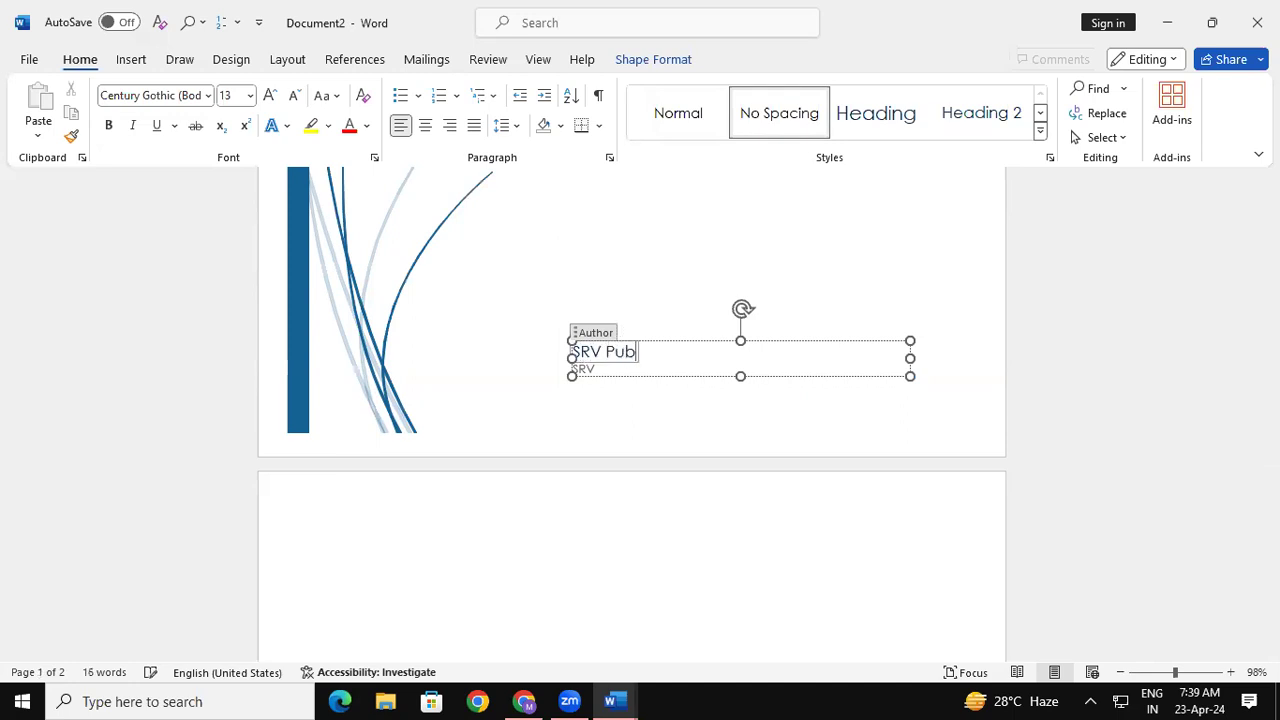
{"action": "type", "text": "ication"}
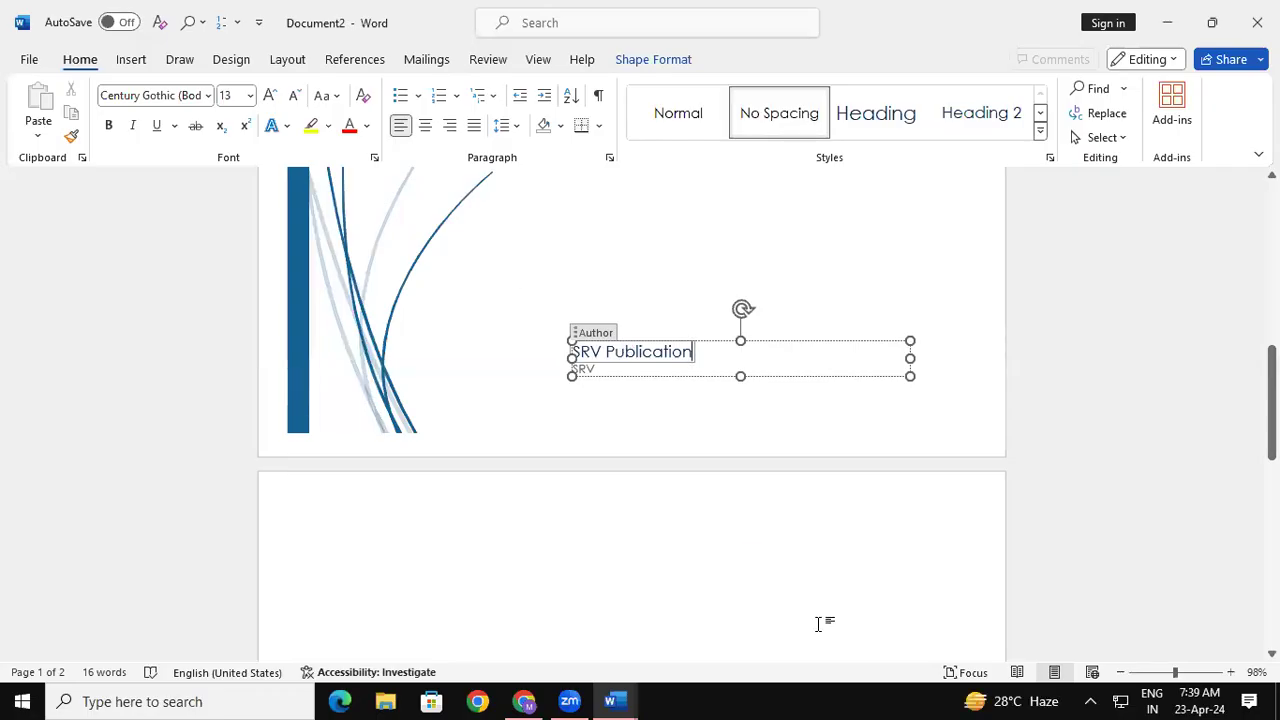
{"action": "left_click", "coordinate": [746, 418]}
- Look through the cover page gallery, remove the current cover page from the document, and undo the removal
{"action": "mouse_move", "coordinate": [1272, 421]}
{"action": "left_mouse_down"}
{"action": "mouse_move", "coordinate": [1272, 253]}
{"action": "mouse_move", "coordinate": [1272, 400]}
{"action": "left_mouse_up"}
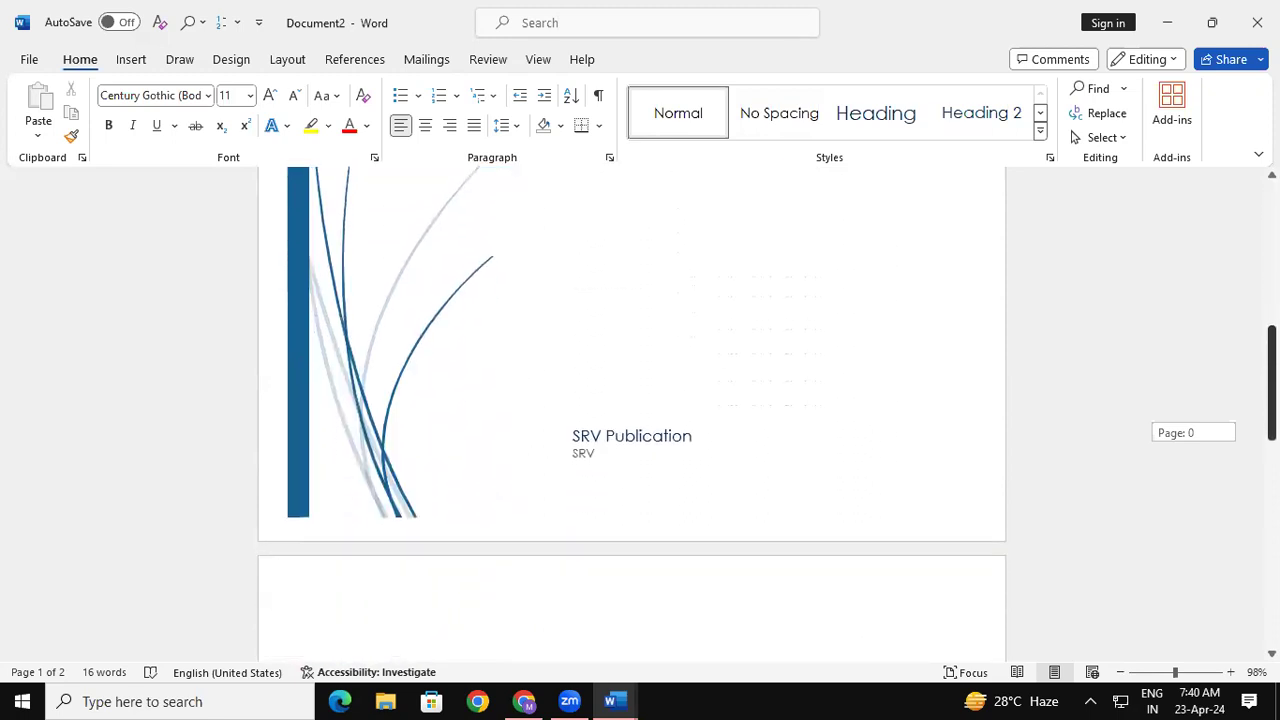
{"action": "left_click", "coordinate": [1163, 672]}
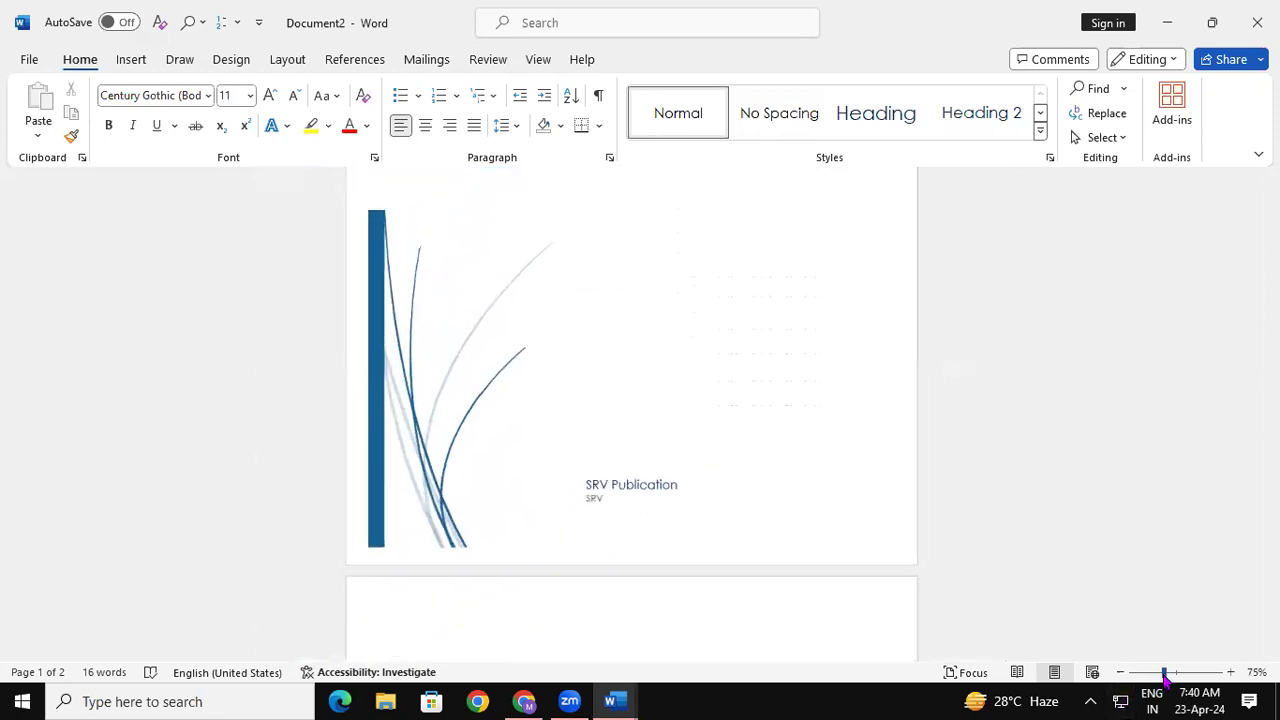
{"action": "left_click_drag", "start_coordinate": [1272, 400], "coordinate": [1272, 292]}
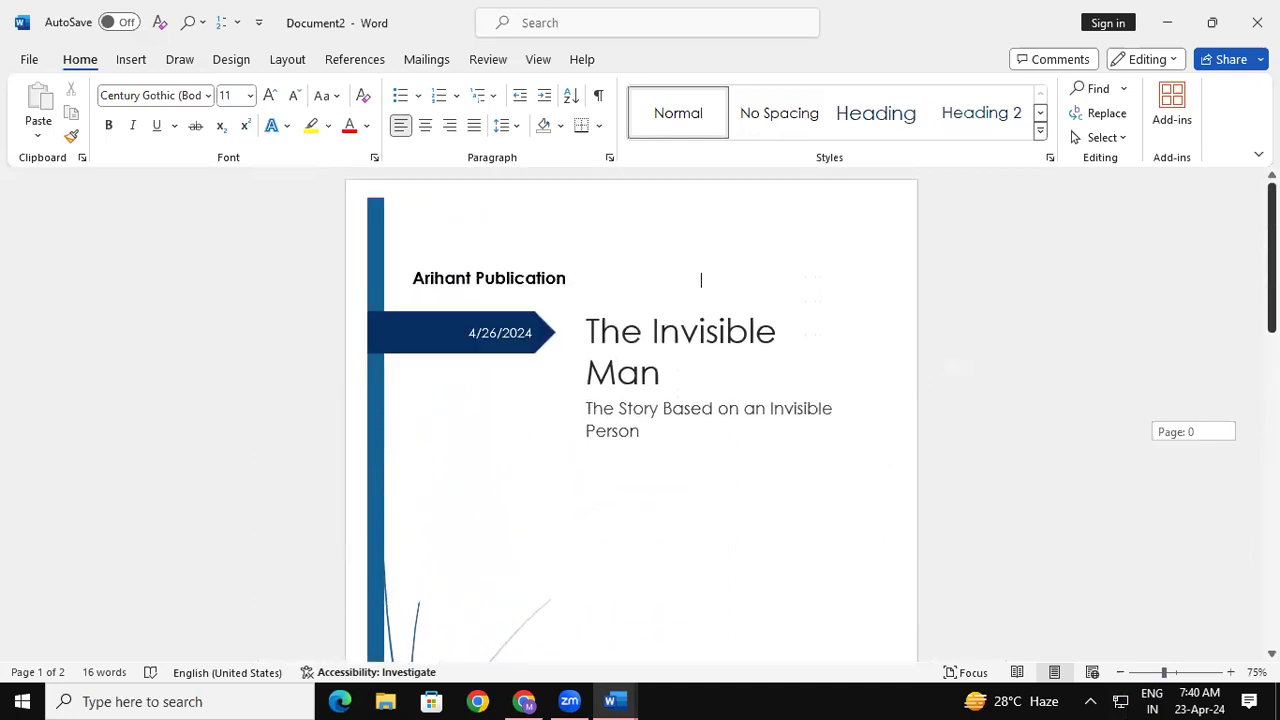
{"action": "left_click", "coordinate": [130, 59]}
{"action": "left_click", "coordinate": [106, 92]}
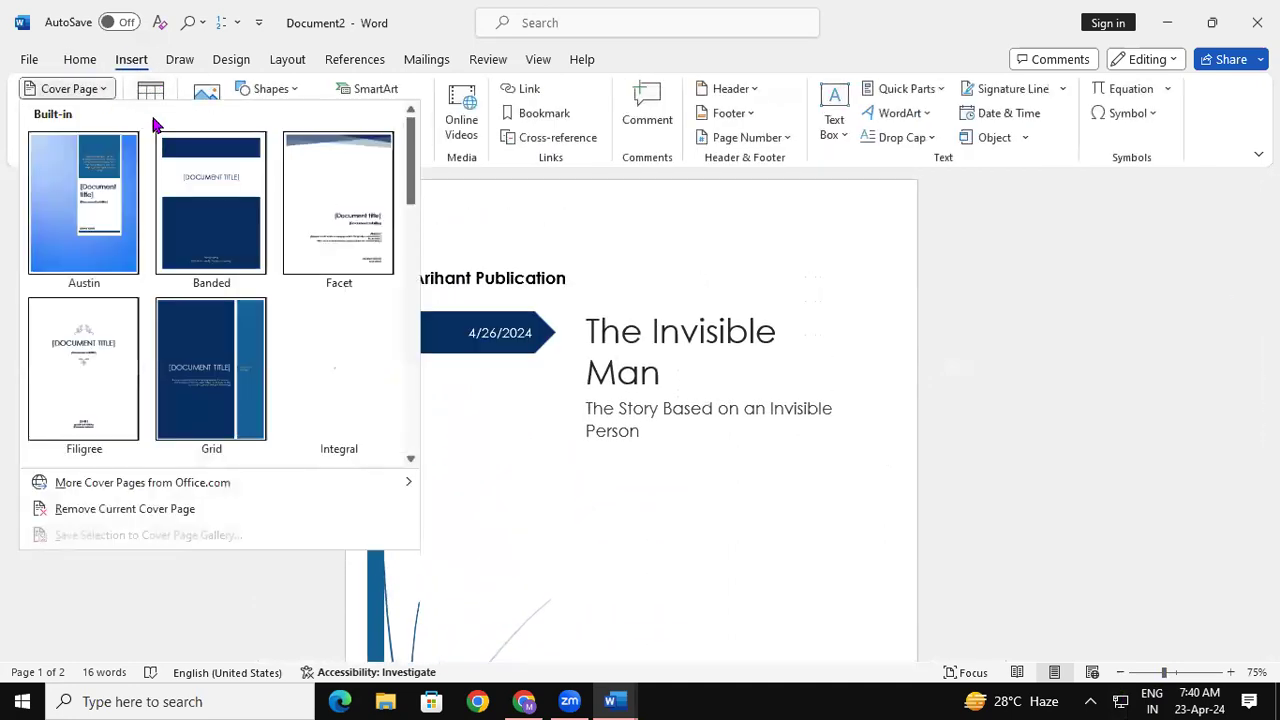
{"action": "left_click_drag", "start_coordinate": [412, 190], "coordinate": [422, 305]}
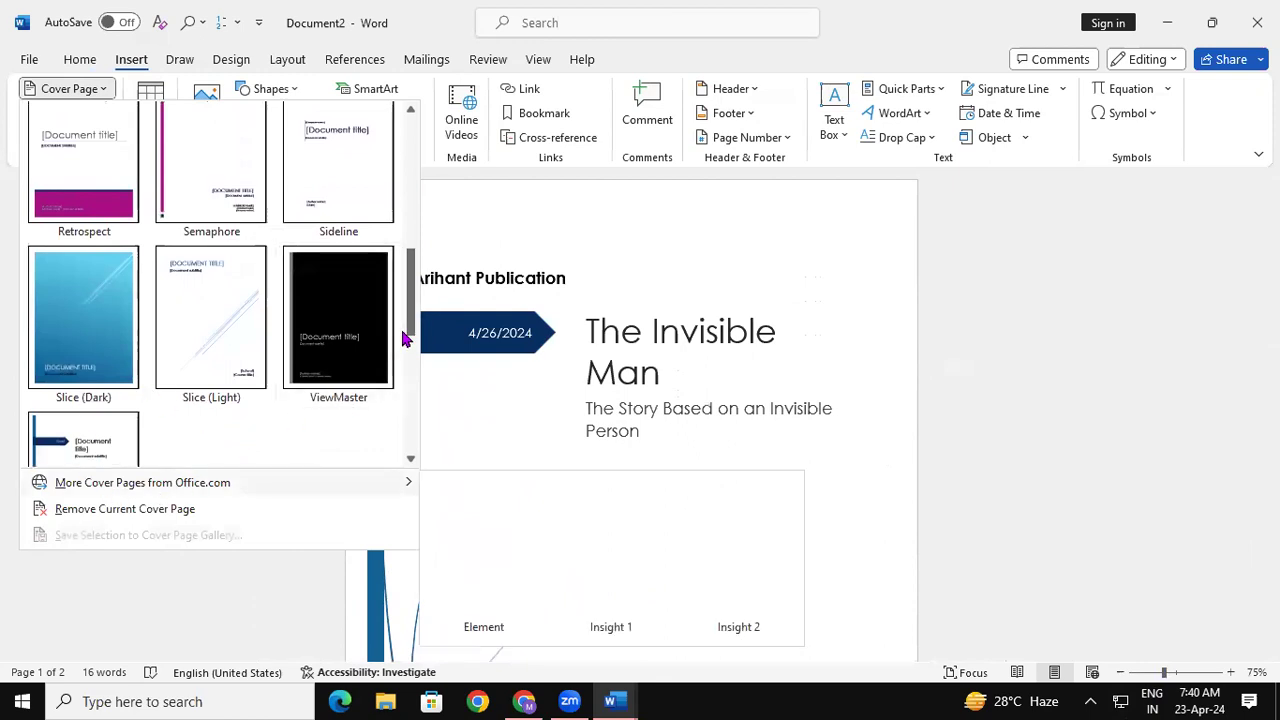
{"action": "left_click_drag", "start_coordinate": [412, 332], "coordinate": [403, 395]}
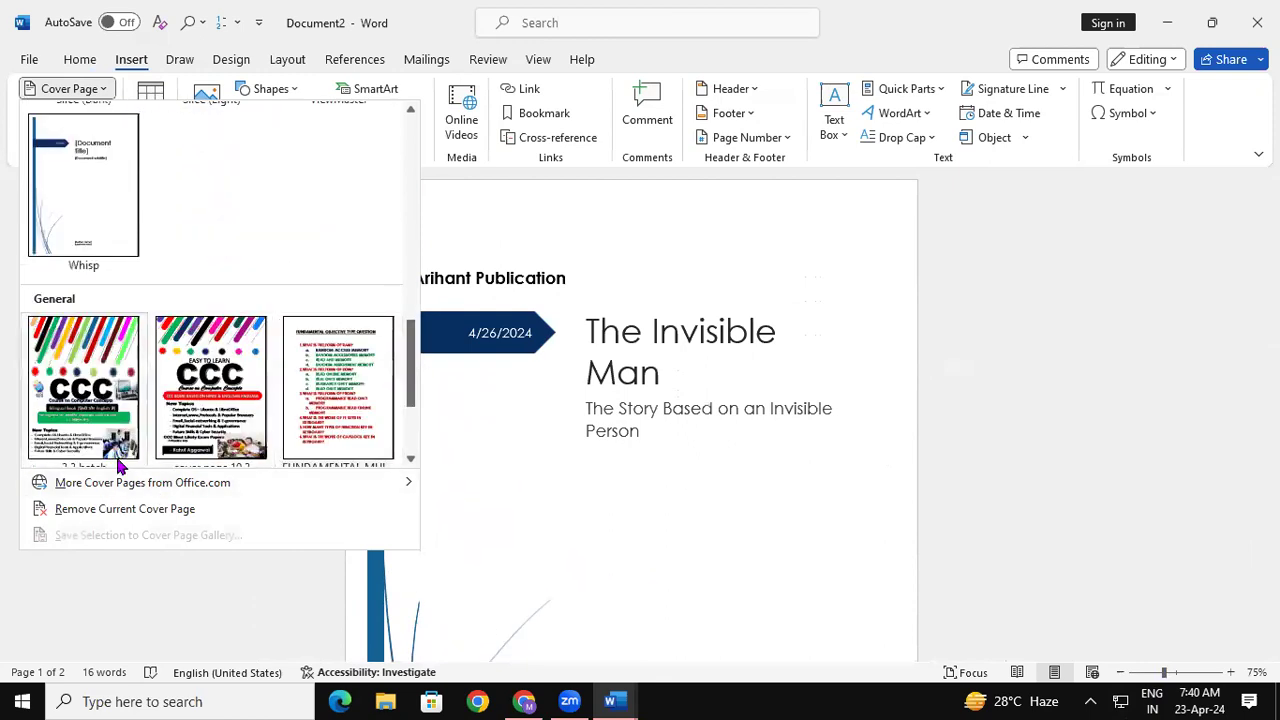
{"action": "right_click", "coordinate": [108, 428]}
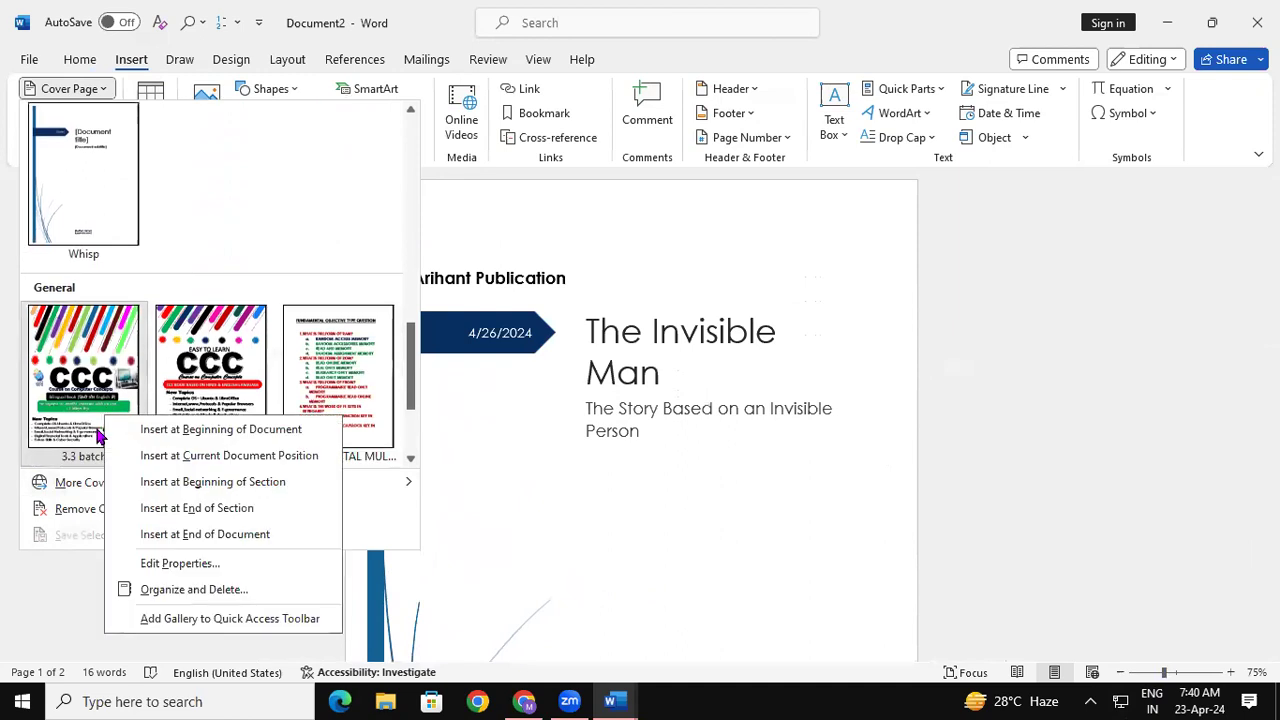
{"action": "left_click", "coordinate": [88, 512]}
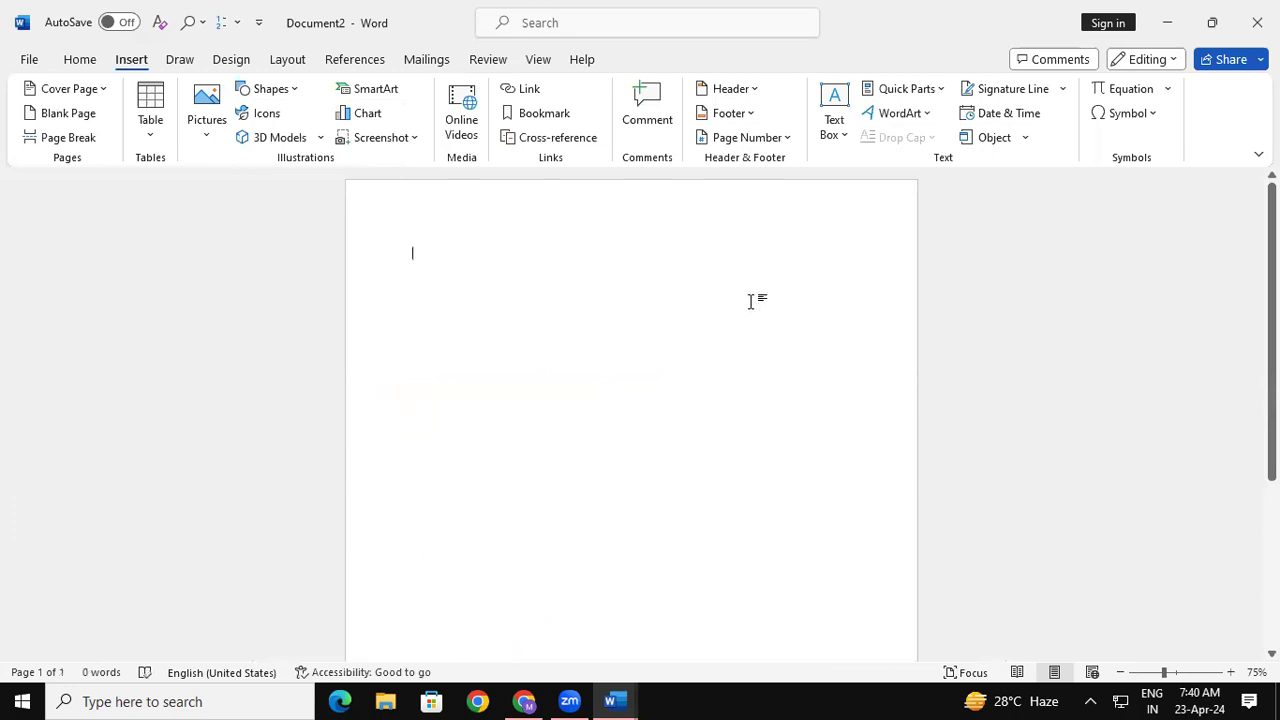
{"action": "key", "text": "ctrl+z"}
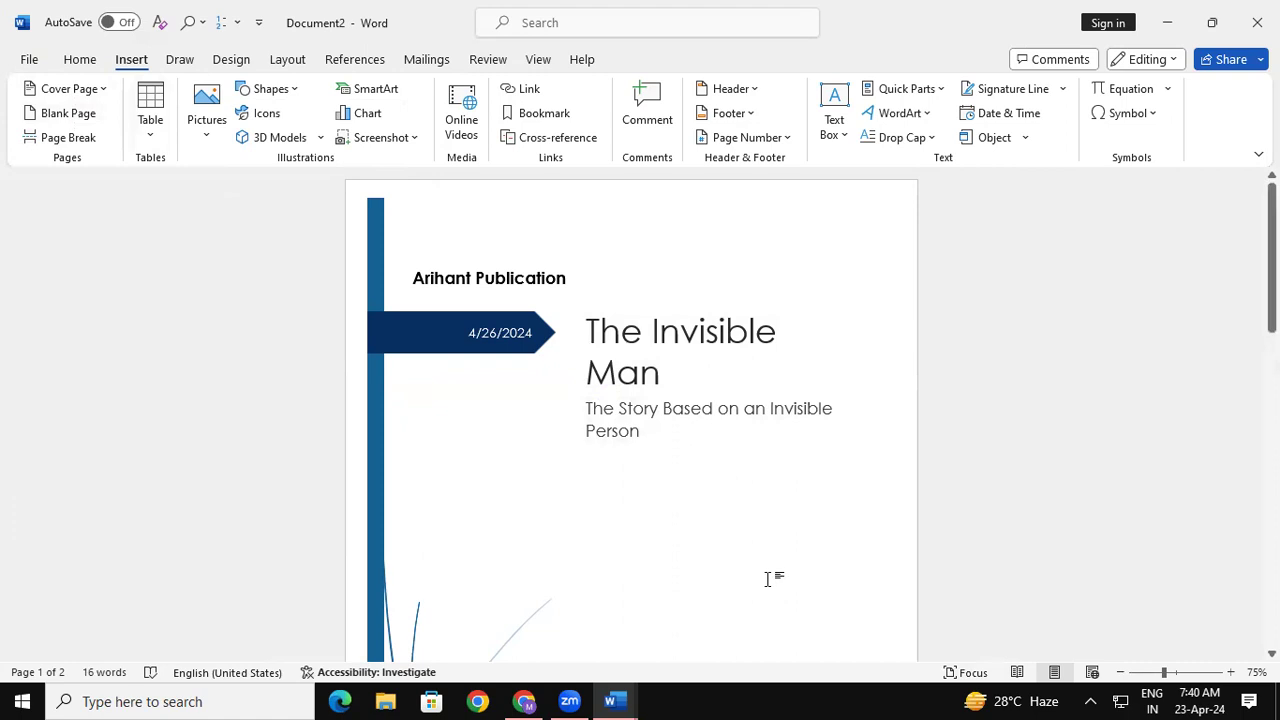
- Create a new blank document and fill it with sample paragraphs using =rand()
{"action": "key", "text": "ctrl+n"}
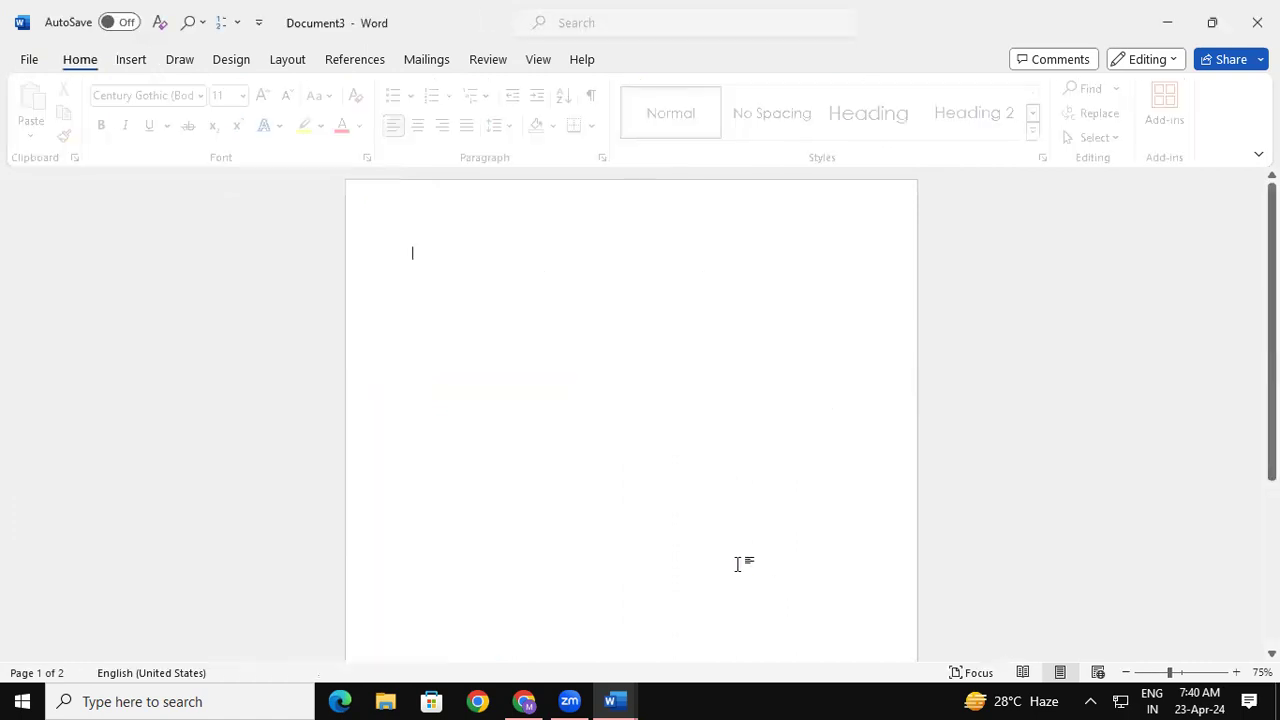
{"action": "type", "text": "="}
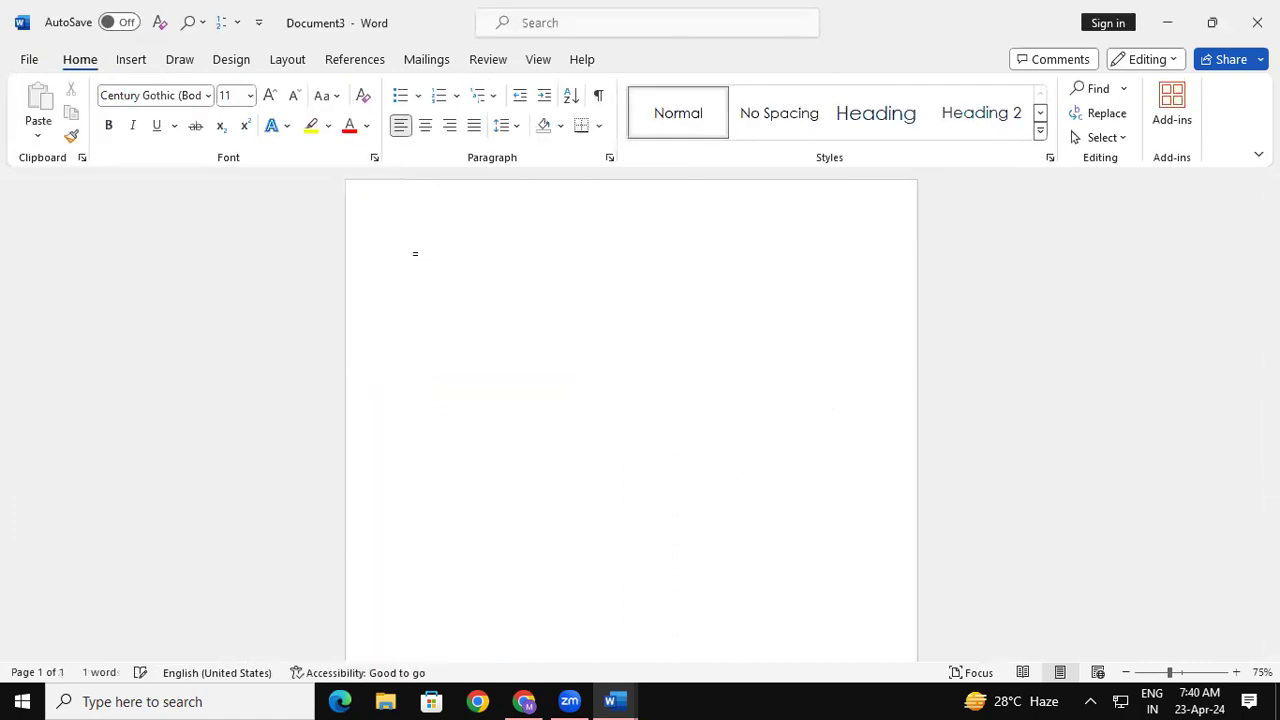
{"action": "type", "text": "rand()"}
{"action": "key", "text": "Return"}
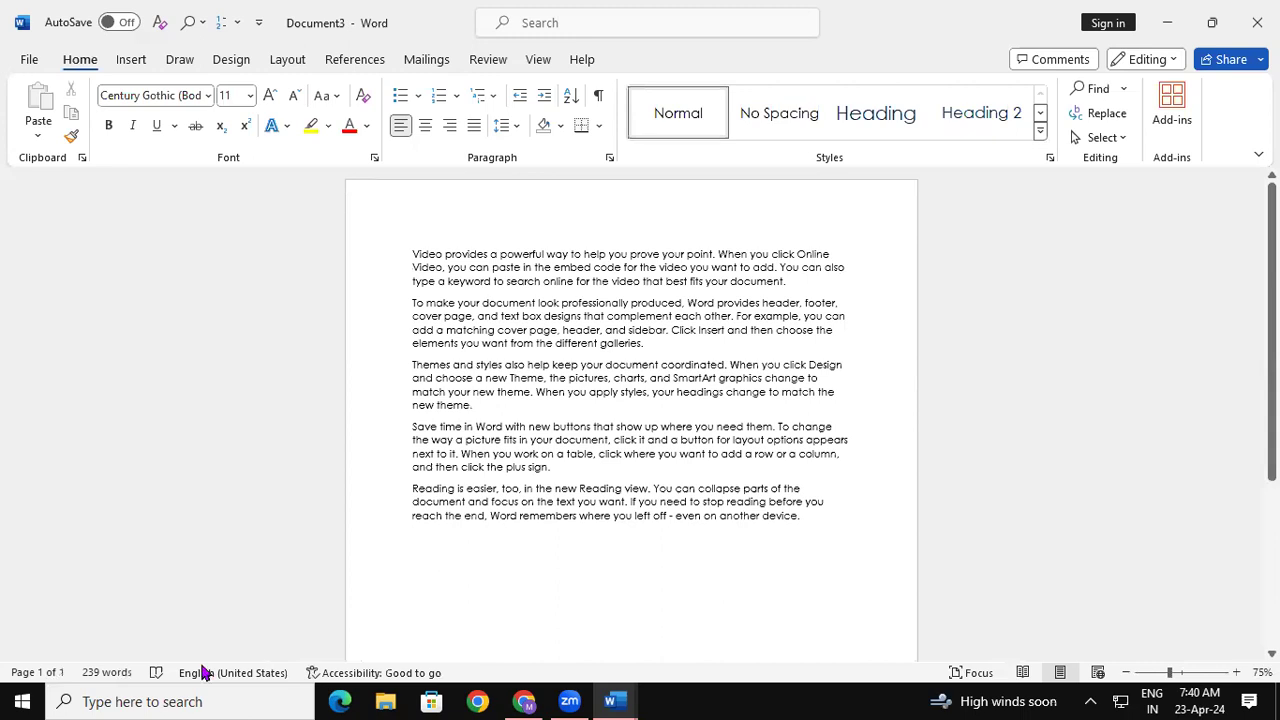
- Insert a blank page after the last sample paragraph
{"action": "left_click_drag", "start_coordinate": [1171, 674], "coordinate": [1179, 674]}
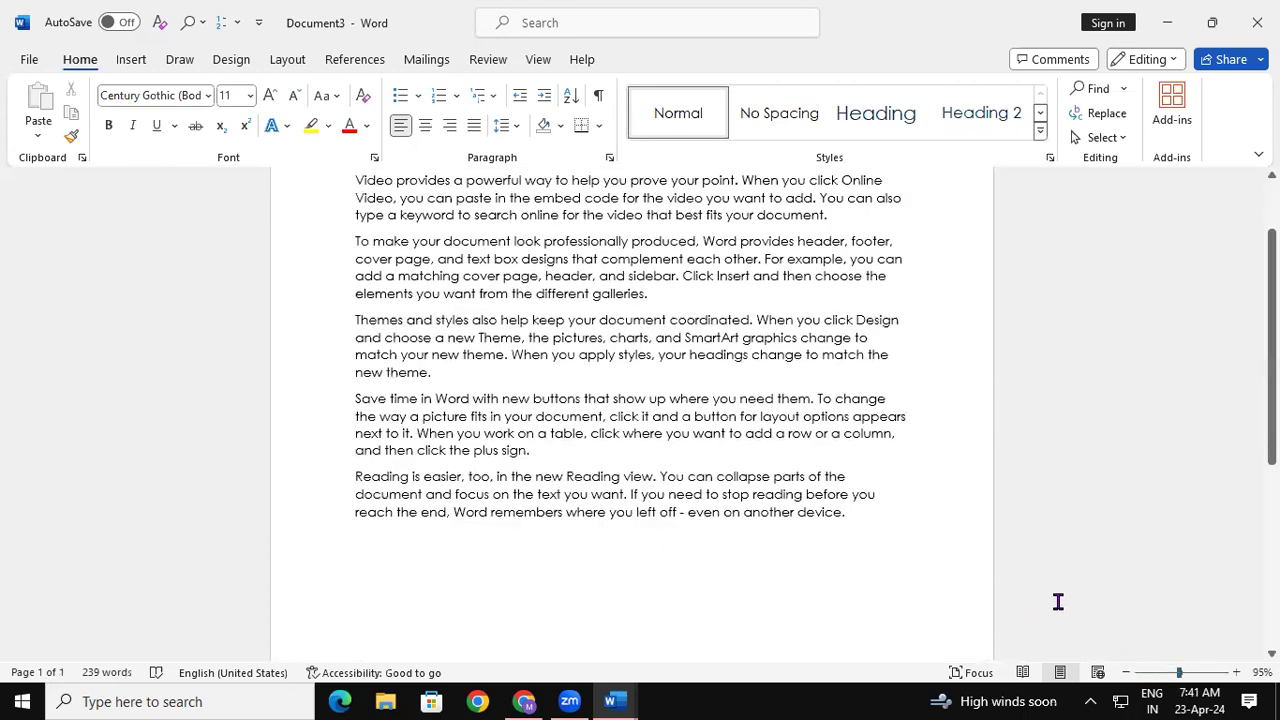
{"action": "left_click", "coordinate": [1237, 672]}
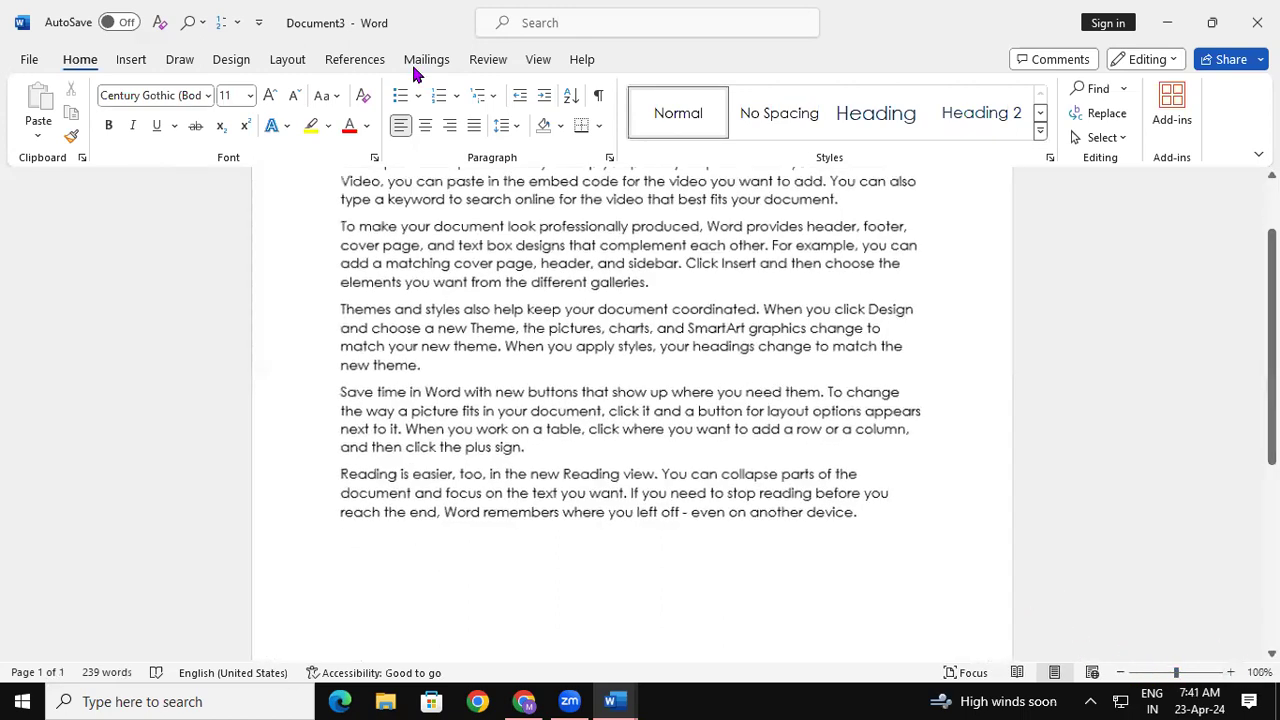
{"action": "left_click", "coordinate": [140, 67]}
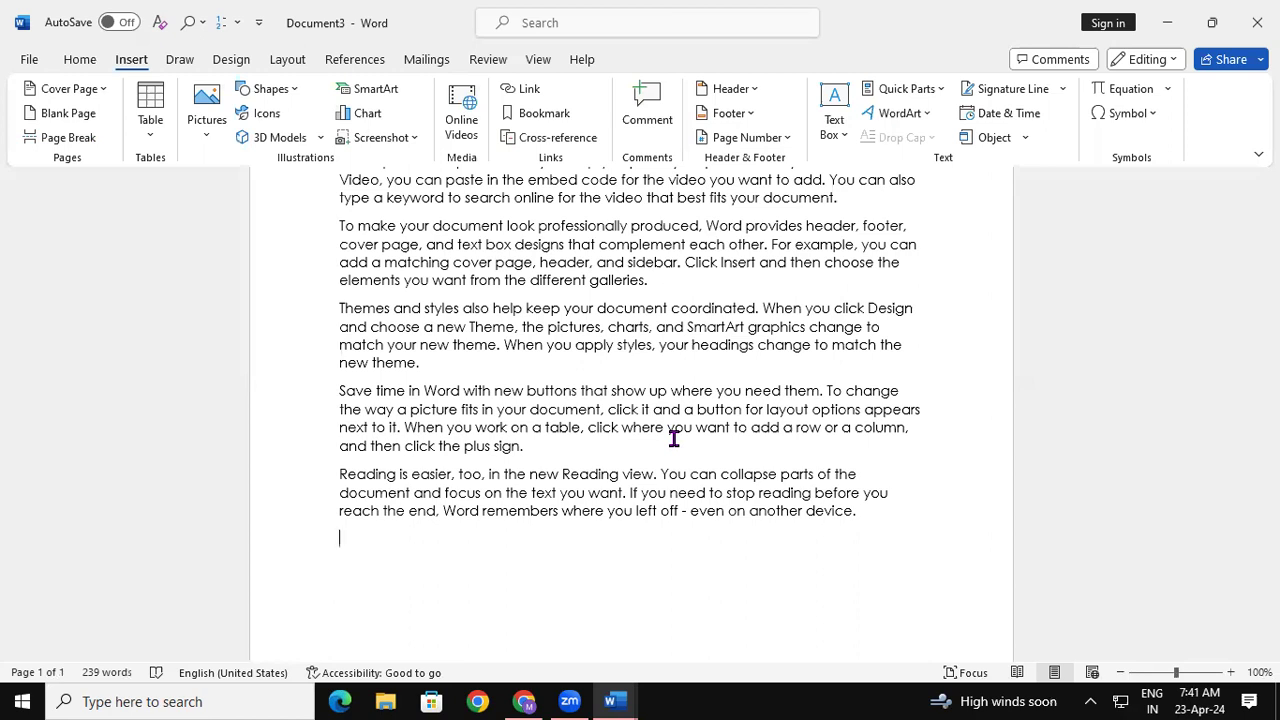
{"action": "left_click", "coordinate": [77, 118]}
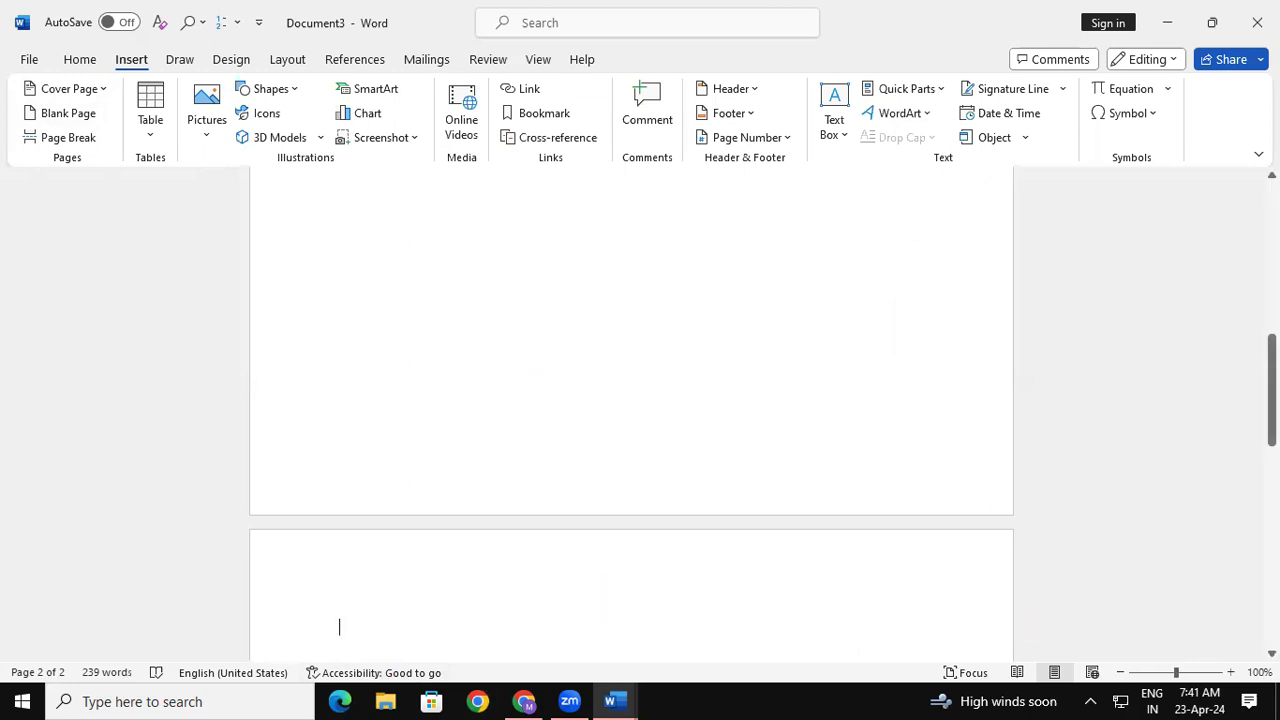
{"action": "scroll", "coordinate": [631, 400], "scroll_direction": "down", "scroll_amount": 6}
- Insert a blank page before the first sample paragraph, starting with "Video provides"
{"action": "left_click_drag", "start_coordinate": [1272, 495], "coordinate": [1272, 235]}
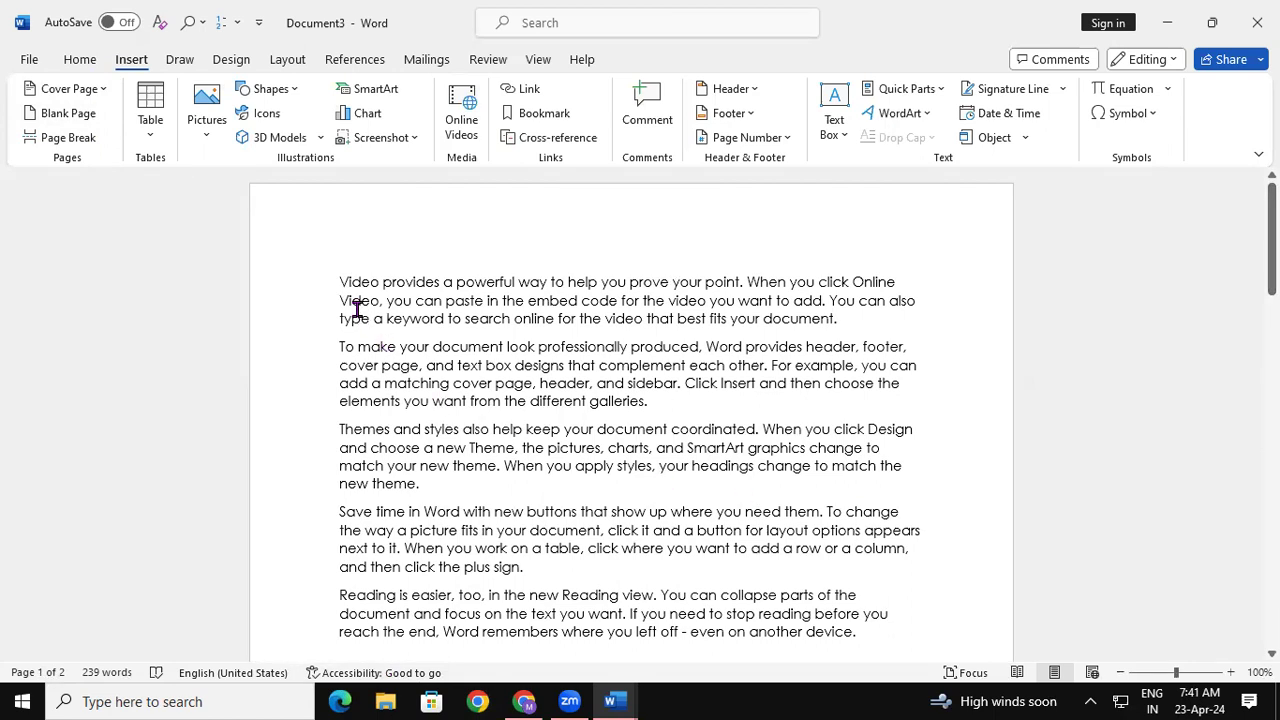
{"action": "left_click", "coordinate": [337, 283]}
{"action": "left_click", "coordinate": [47, 113]}
{"action": "left_click", "coordinate": [47, 113]}
{"action": "left_click_drag", "start_coordinate": [1271, 320], "coordinate": [1271, 360]}
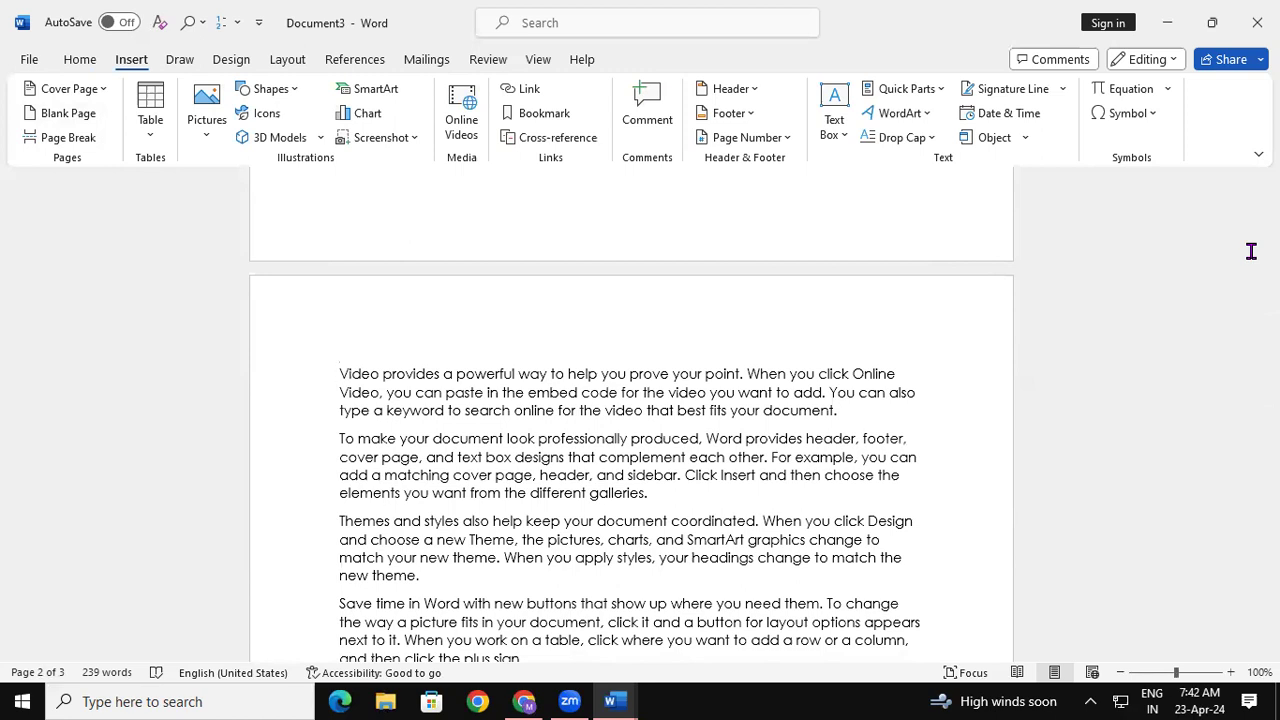
{"action": "scroll", "coordinate": [1250, 251], "scroll_direction": "down", "scroll_amount": 3}
- Undo the blank page insertions before and after the sample text
{"action": "key", "text": "ctrl+z"}
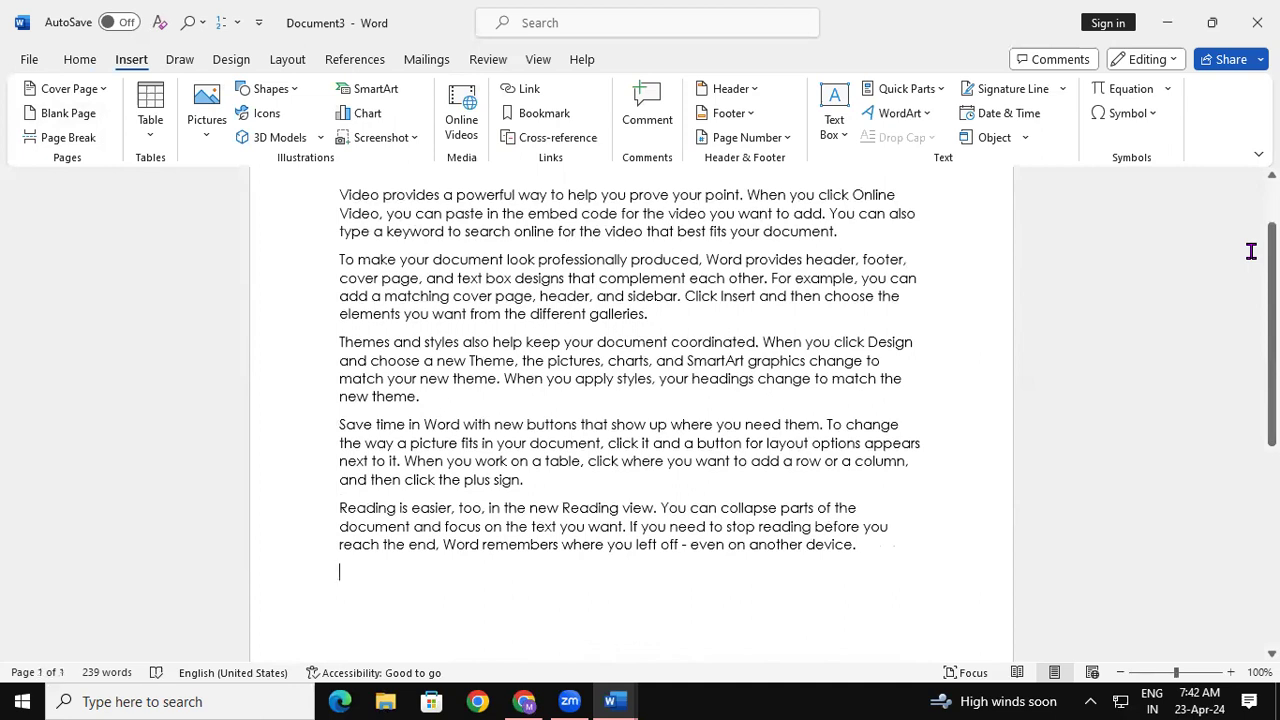
{"action": "scroll", "coordinate": [1250, 251], "scroll_direction": "up", "scroll_amount": 2}
{"action": "scroll", "coordinate": [640, 400], "scroll_direction": "down", "scroll_amount": 10}
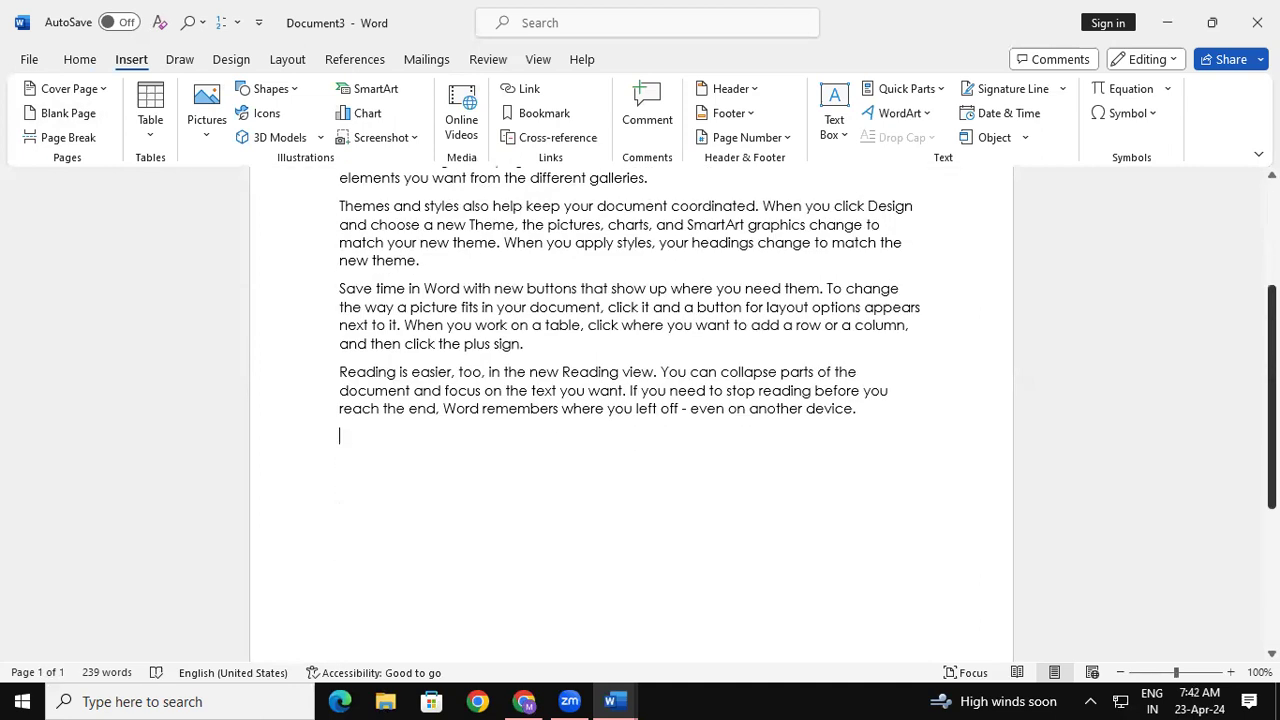
- Try a blank page before the first sample paragraph and undo the insertion
{"action": "scroll", "coordinate": [640, 400], "scroll_direction": "up", "scroll_amount": 10}
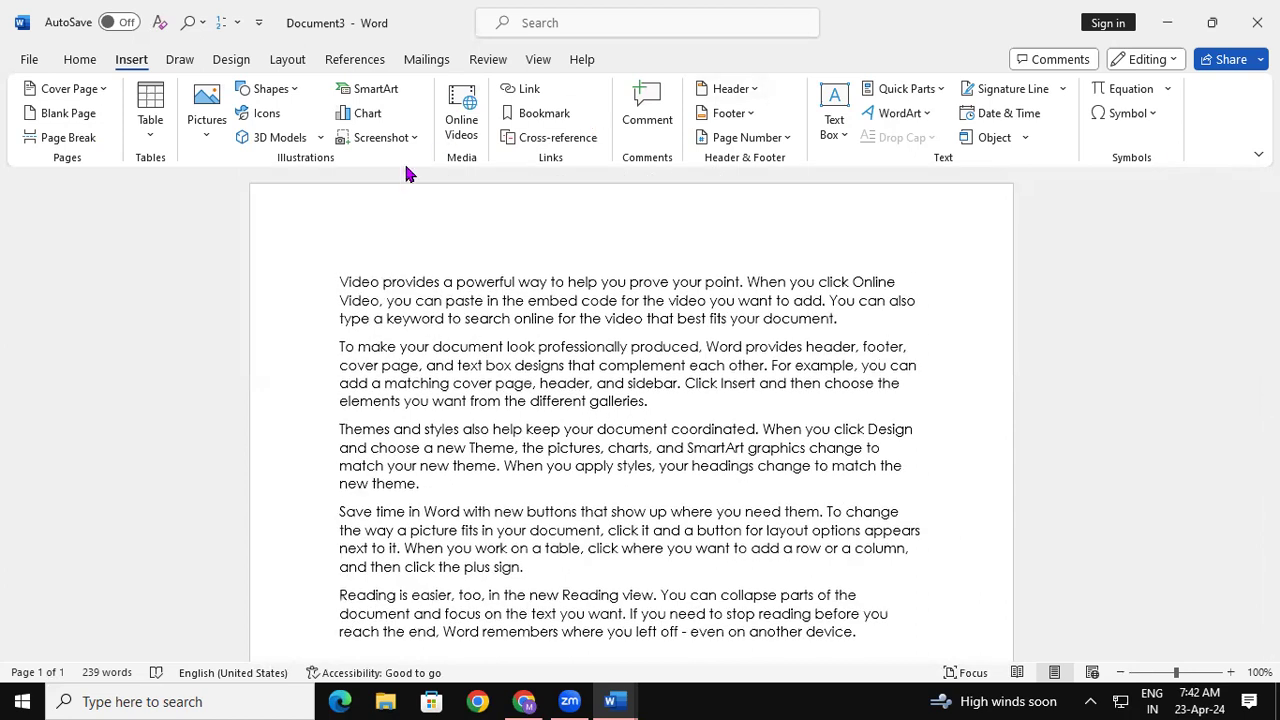
{"action": "left_click", "coordinate": [338, 278]}
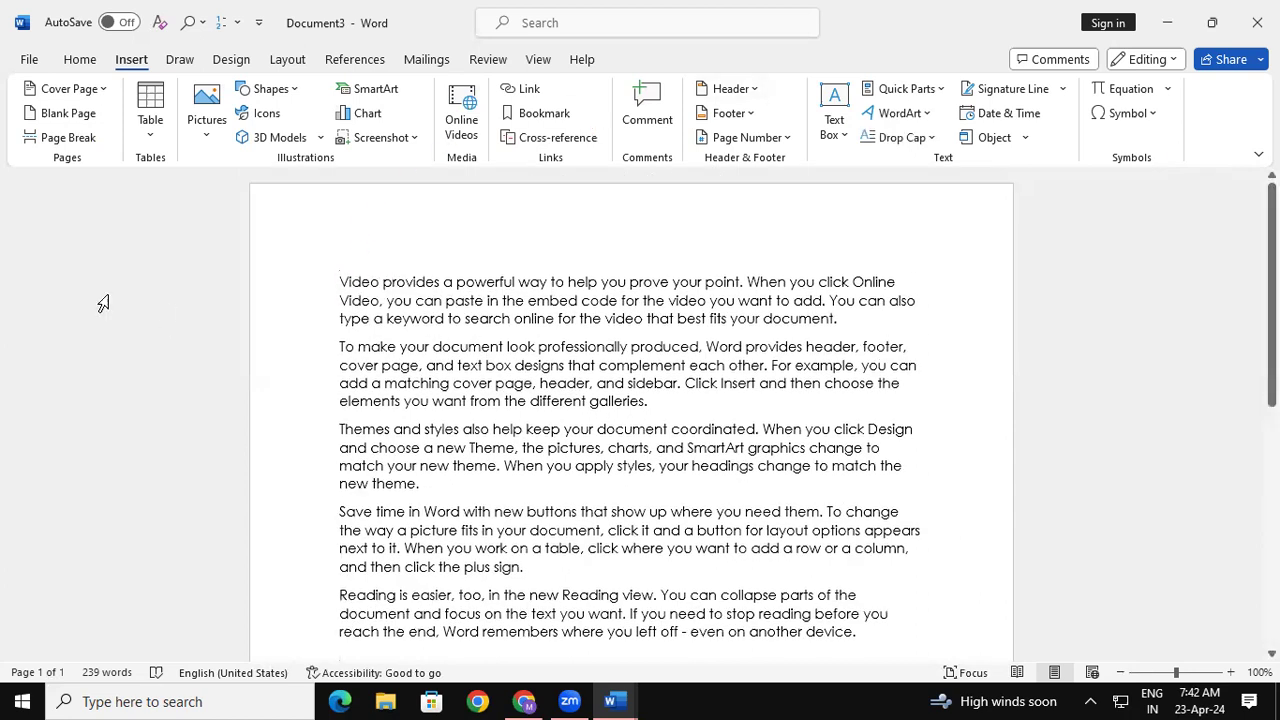
{"action": "left_click", "coordinate": [33, 113]}
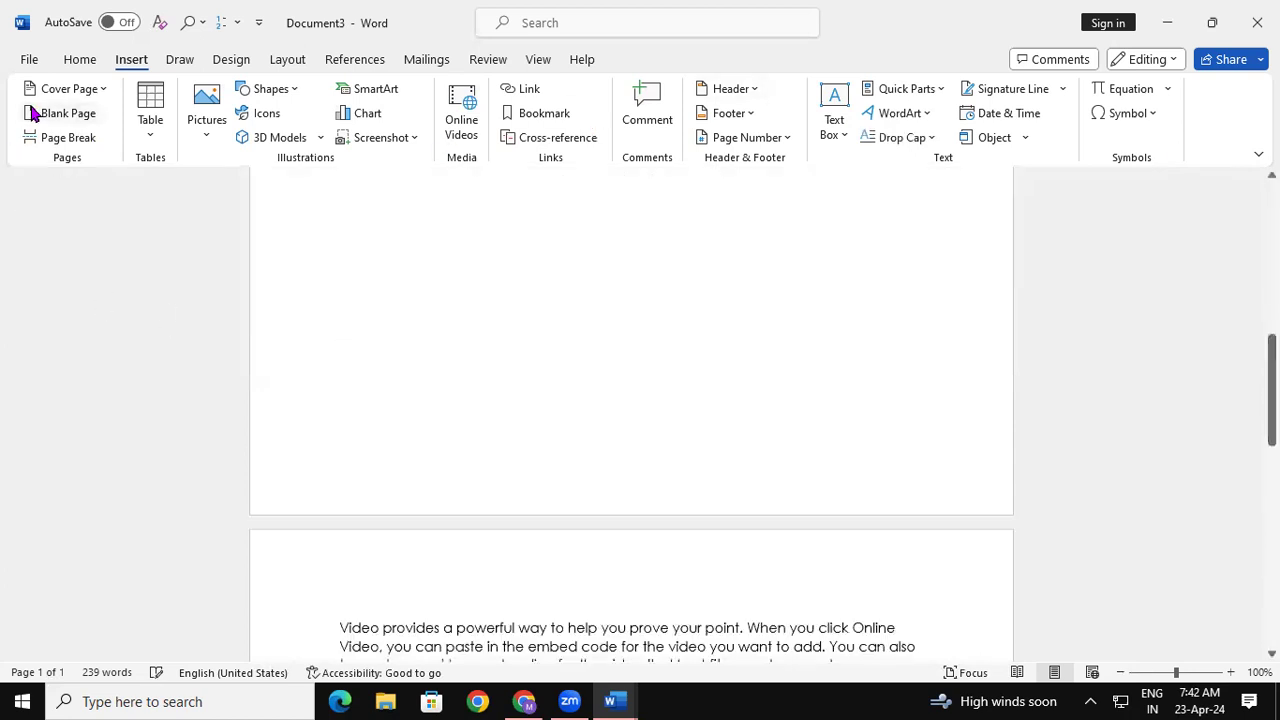
{"action": "mouse_move", "coordinate": [1271, 401]}
{"action": "left_mouse_down"}
{"action": "mouse_move", "coordinate": [1271, 250]}
{"action": "mouse_move", "coordinate": [1271, 418]}
{"action": "left_mouse_up"}
{"action": "key", "text": "ctrl+z"}
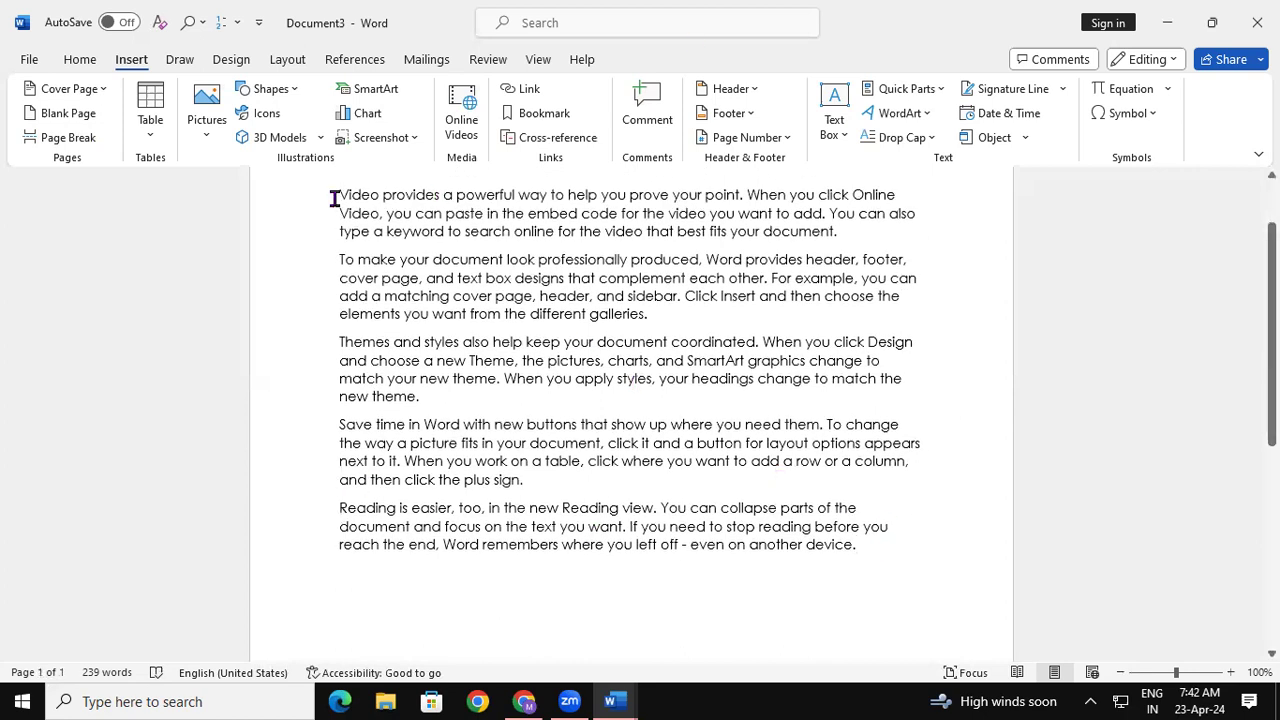
- Insert a blank page after the last sample paragraph and delete the "Save time in Word" and "Reading is easier" paragraphs
{"action": "left_click", "coordinate": [84, 118]}
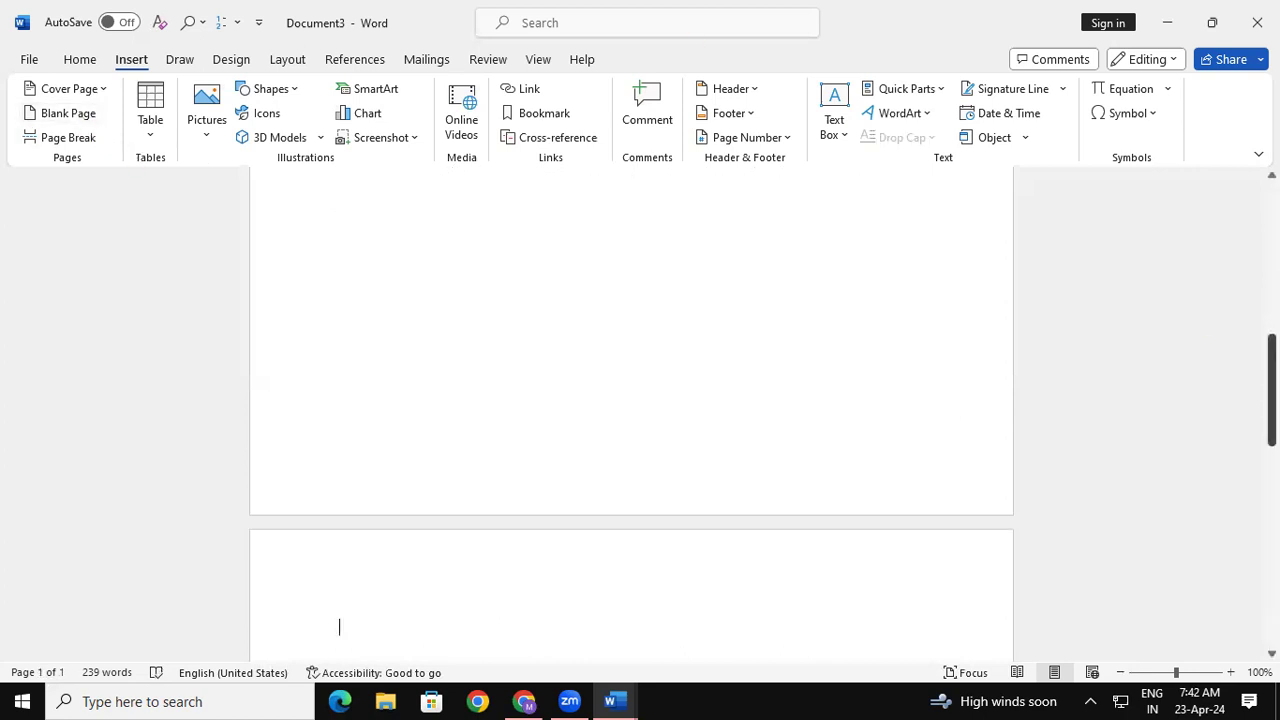
{"action": "left_click_drag", "start_coordinate": [1271, 389], "coordinate": [1271, 233]}
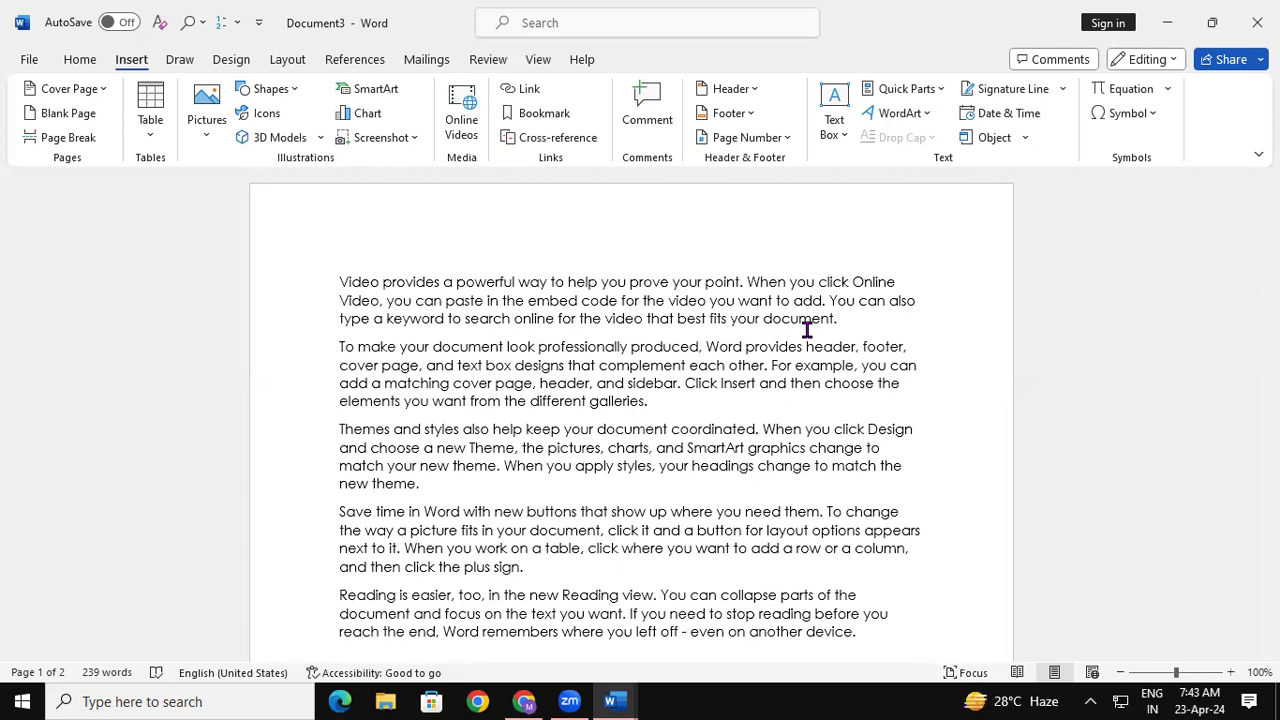
{"action": "mouse_move", "coordinate": [1272, 236]}
{"action": "left_mouse_down"}
{"action": "mouse_move", "coordinate": [1272, 265]}
{"action": "mouse_move", "coordinate": [1272, 254]}
{"action": "left_mouse_up"}
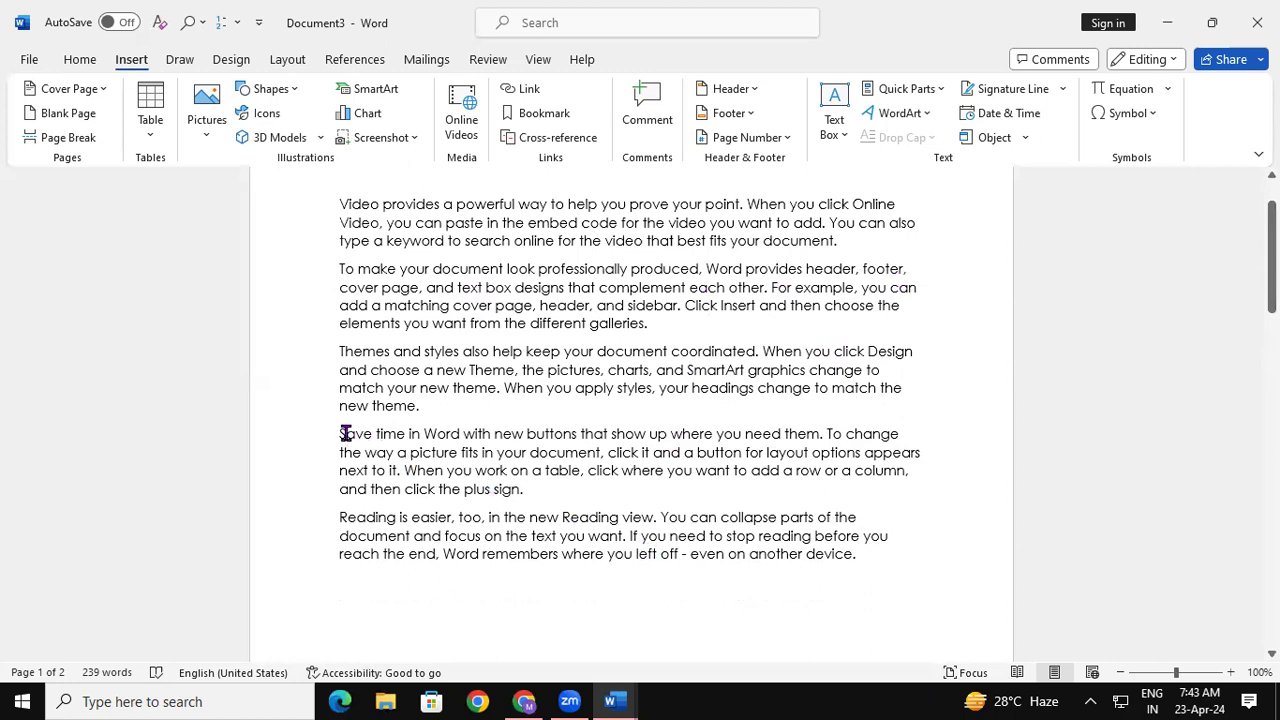
{"action": "left_click_drag", "start_coordinate": [391, 470], "coordinate": [866, 545]}
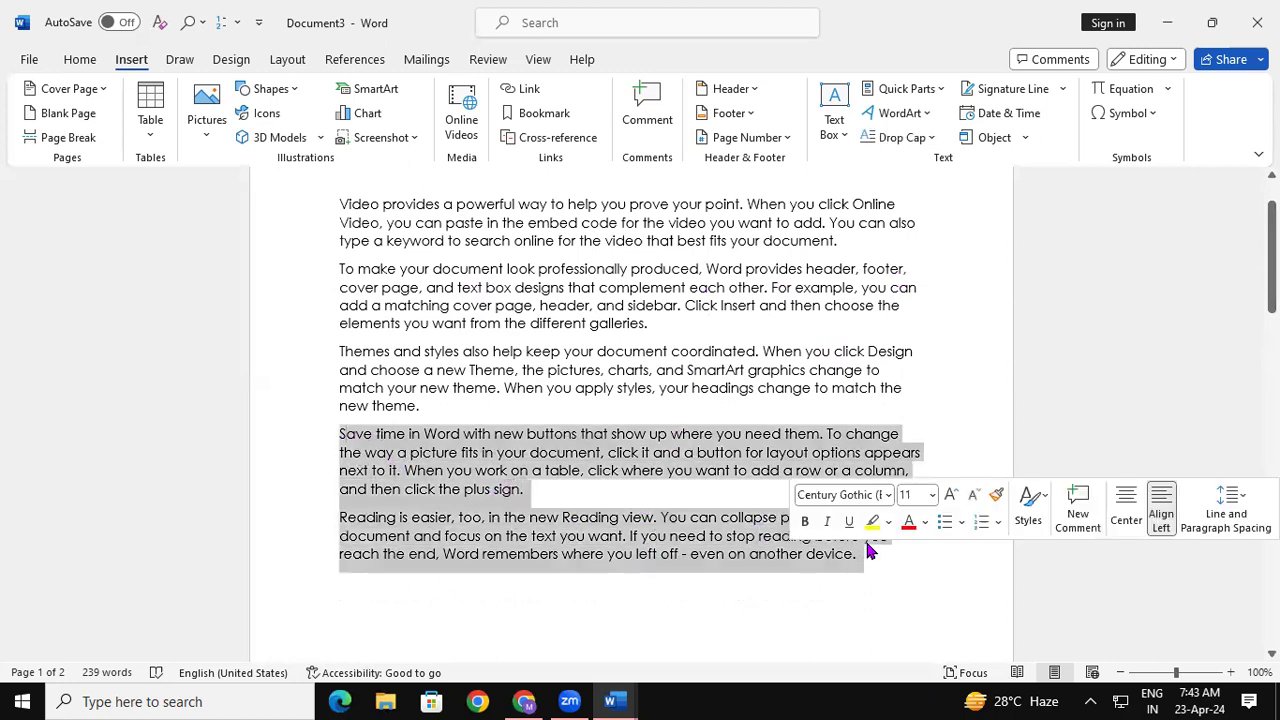
{"action": "key", "text": "Delete"}
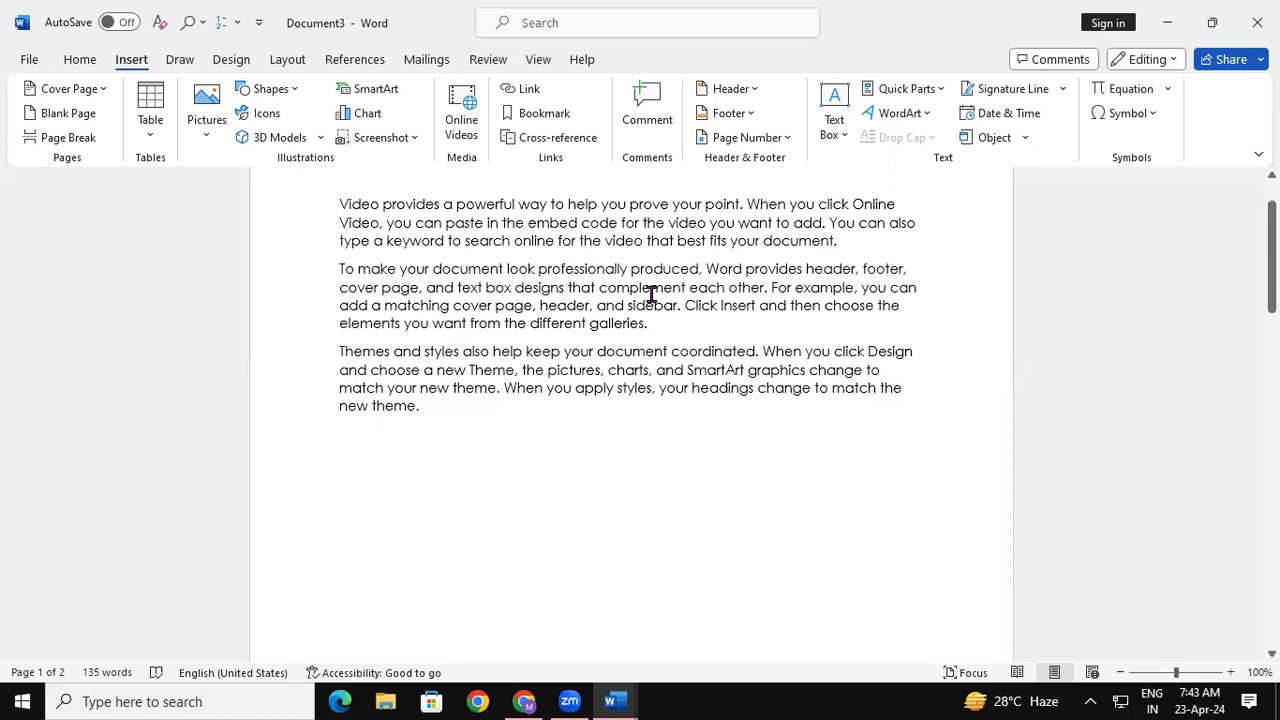
- Insert page breaks after the "Video provides" and "To make your document" paragraphs so each remaining paragraph starts its own page
{"action": "left_click", "coordinate": [857, 242]}
{"action": "left_click", "coordinate": [88, 137]}
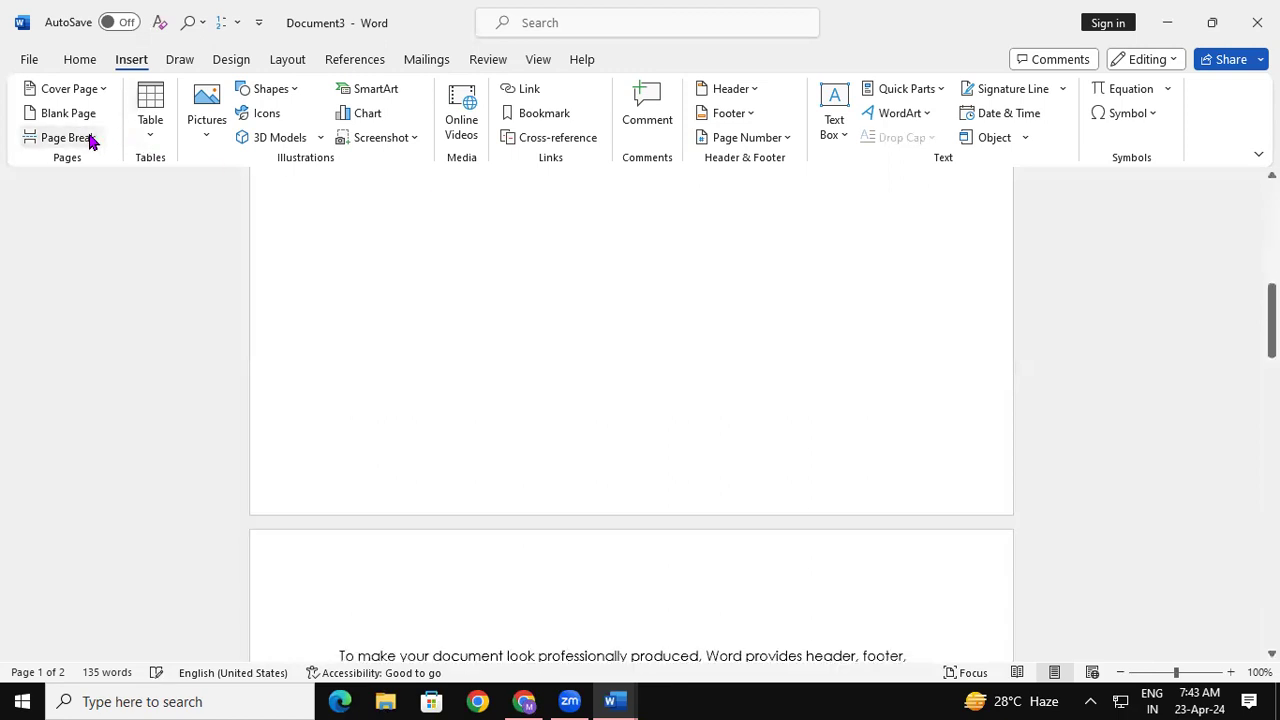
{"action": "left_click_drag", "start_coordinate": [1272, 320], "coordinate": [1272, 383]}
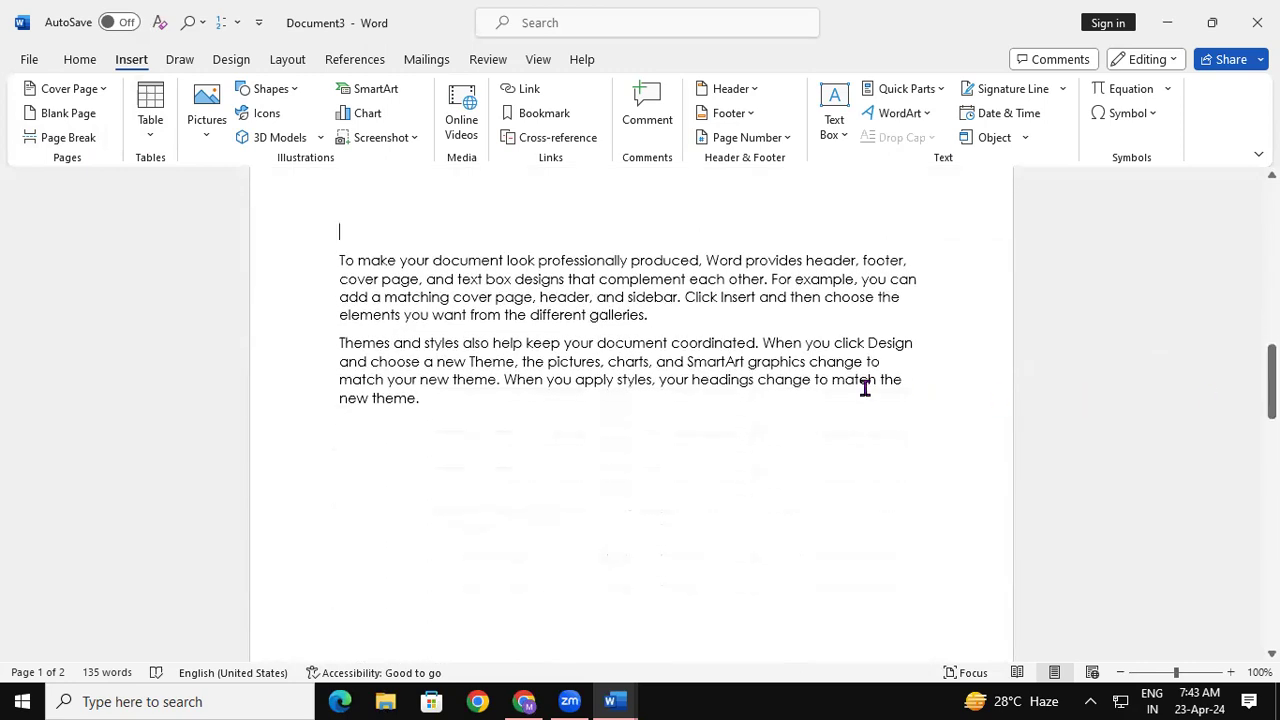
{"action": "left_click", "coordinate": [656, 318]}
{"action": "left_click", "coordinate": [72, 139]}
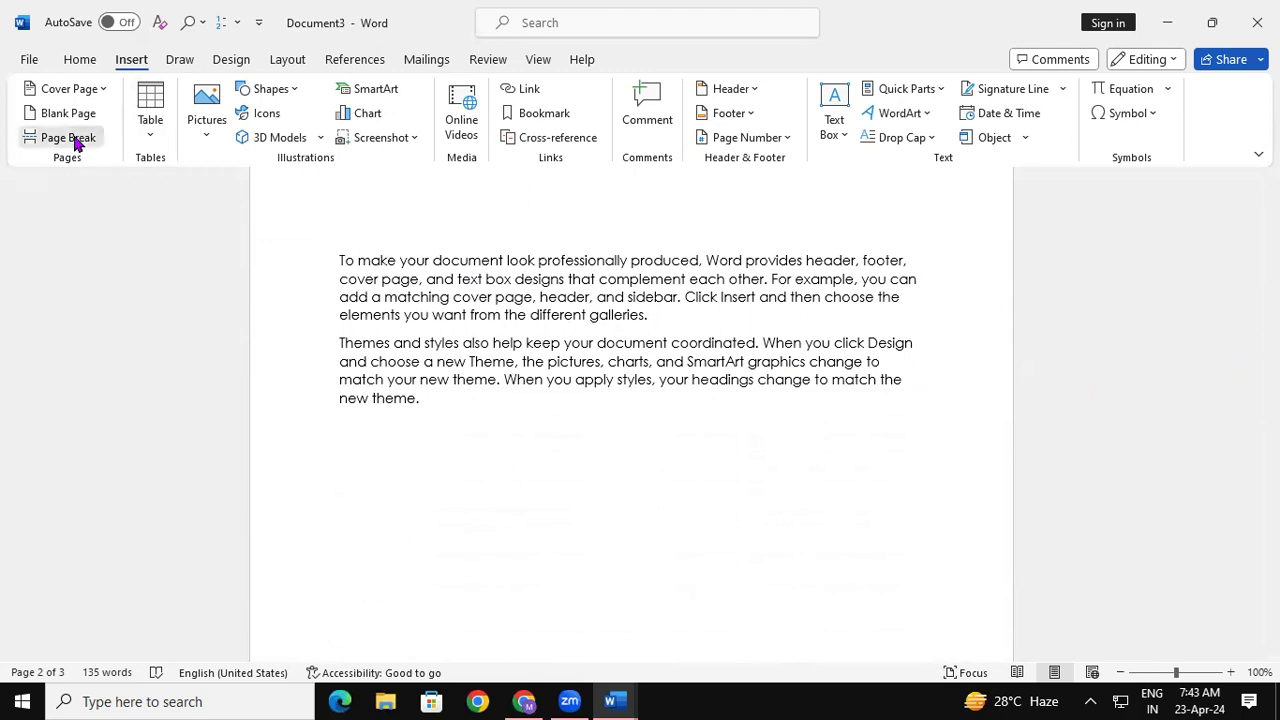
{"action": "scroll", "coordinate": [845, 311], "scroll_direction": "up", "scroll_amount": 10}
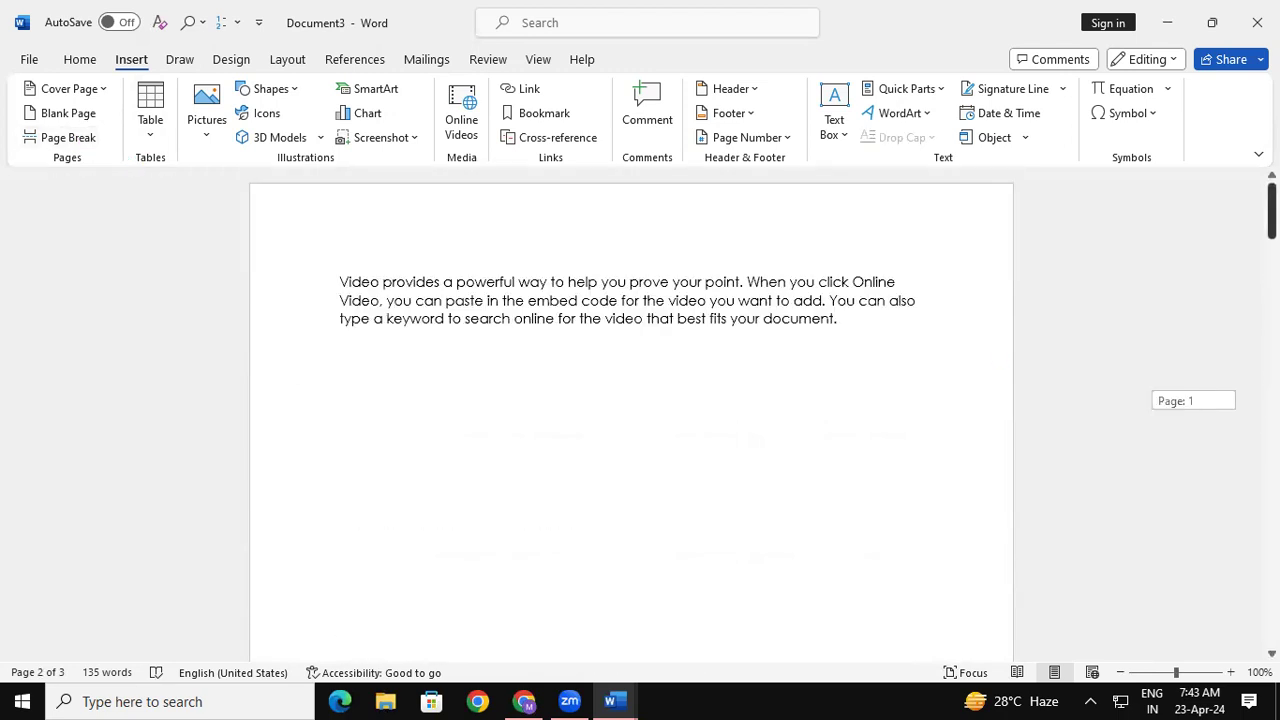
{"action": "scroll", "coordinate": [631, 415], "scroll_direction": "down", "scroll_amount": 10}
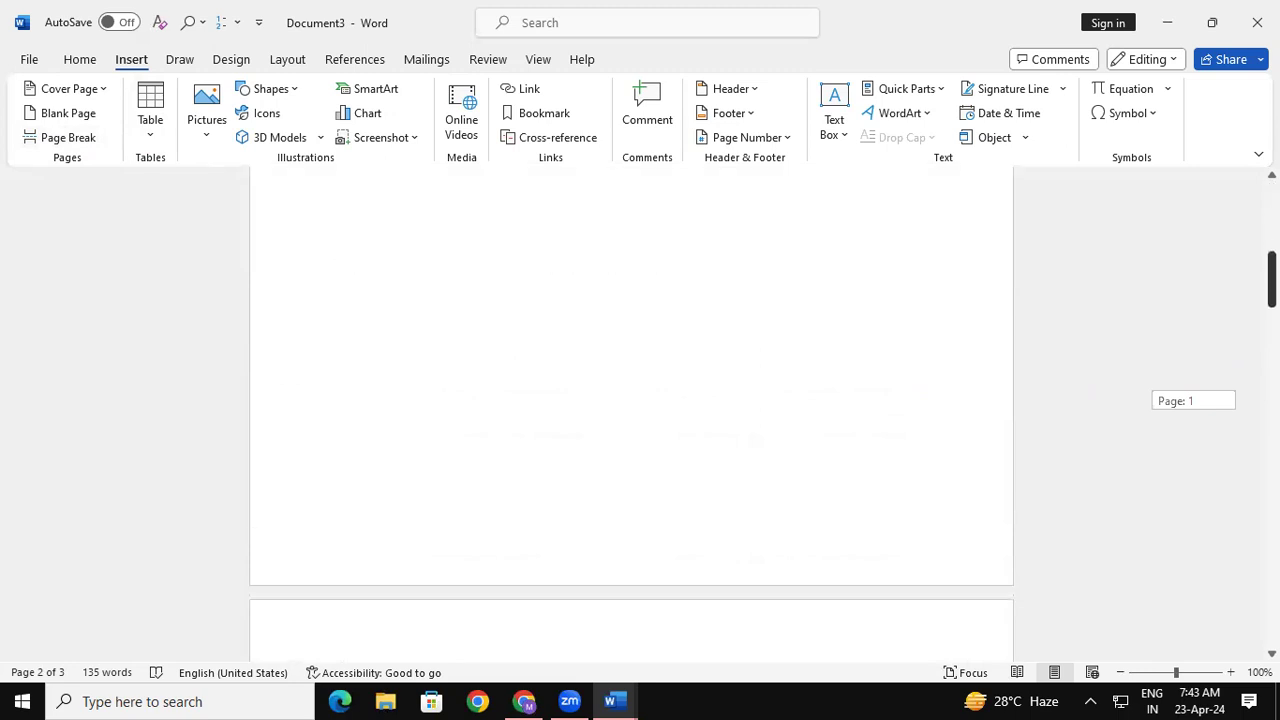
{"action": "scroll", "coordinate": [631, 415], "scroll_direction": "down", "scroll_amount": 6}
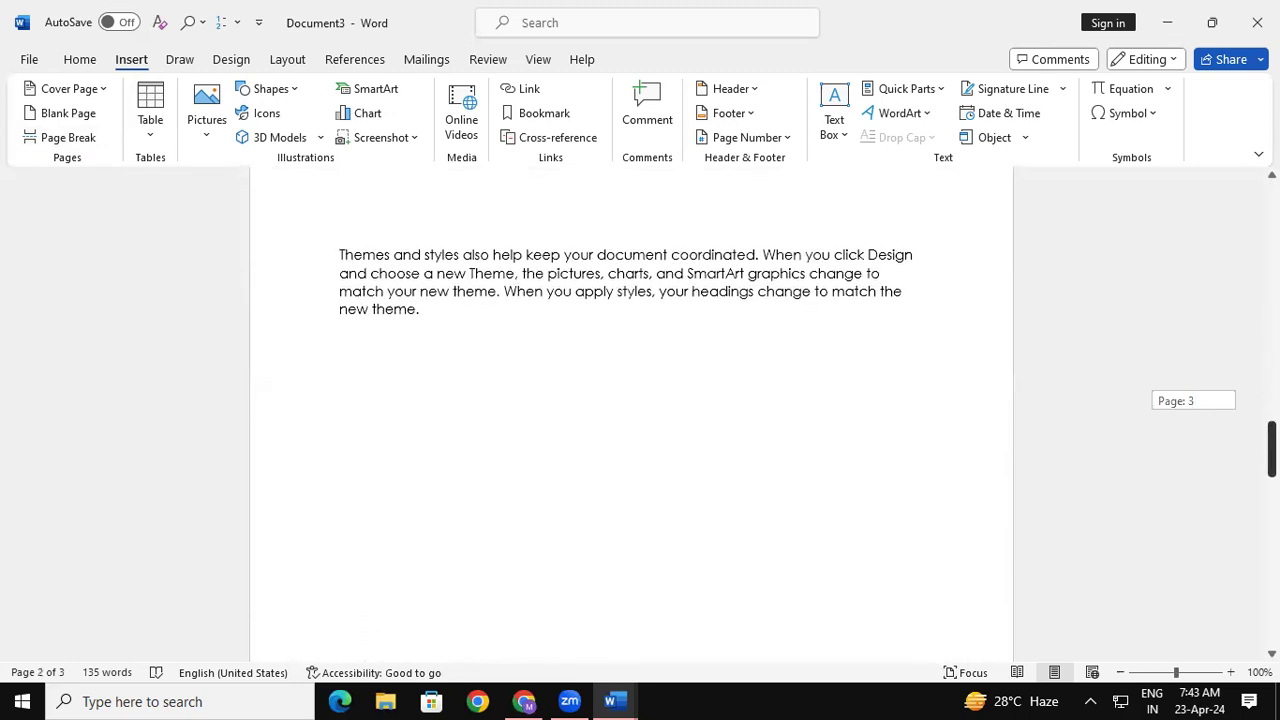
{"action": "scroll", "coordinate": [631, 415], "scroll_direction": "up", "scroll_amount": 20}
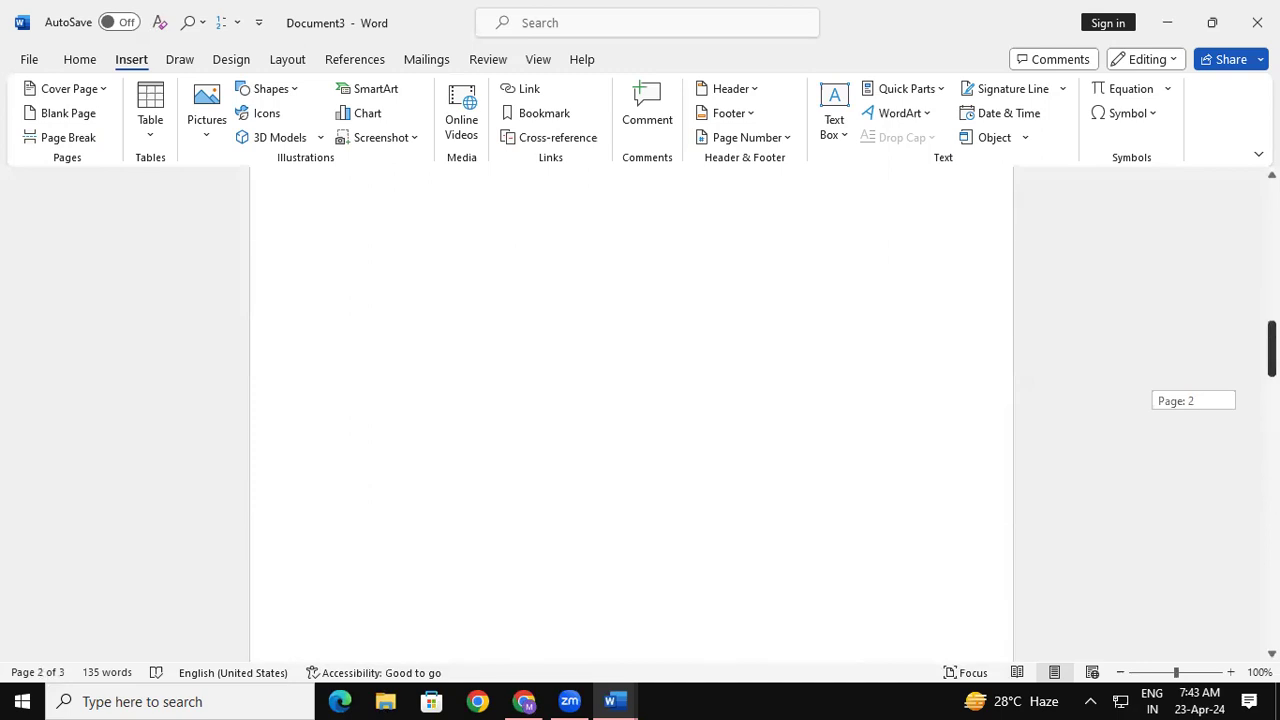
{"action": "scroll", "coordinate": [631, 415], "scroll_direction": "up", "scroll_amount": 5}
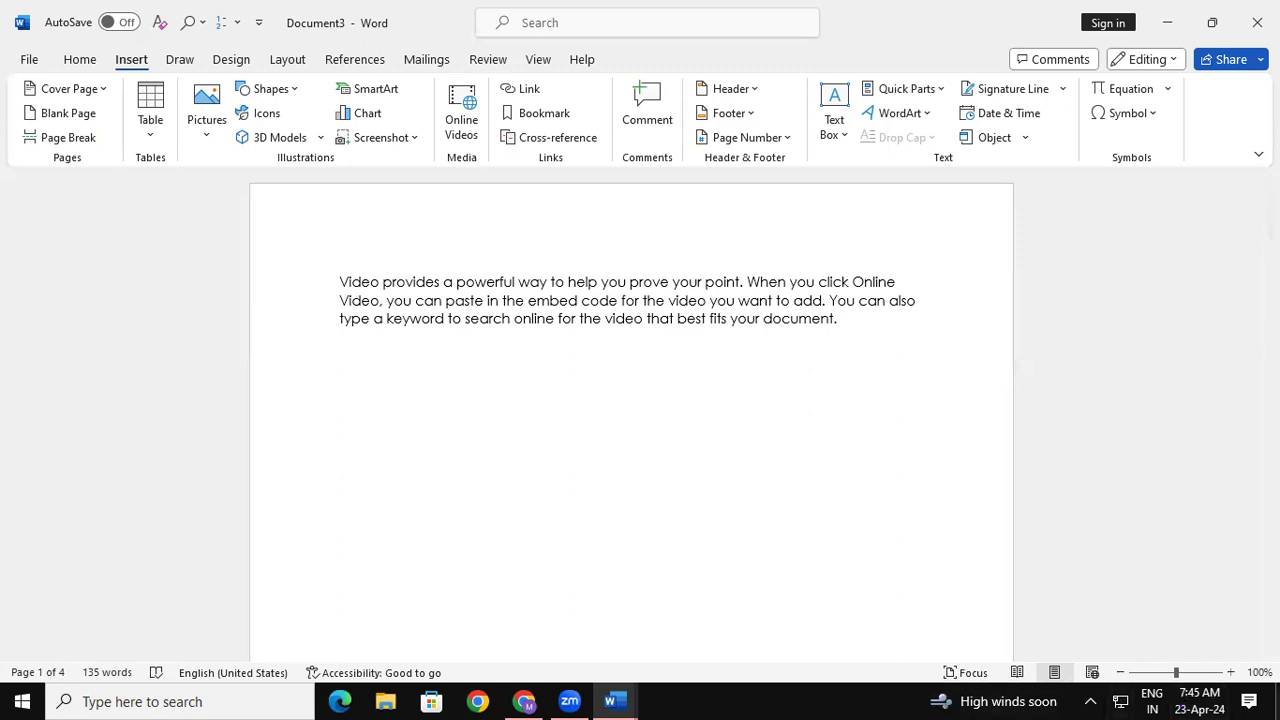
{"action": "left_click", "coordinate": [80, 60]}
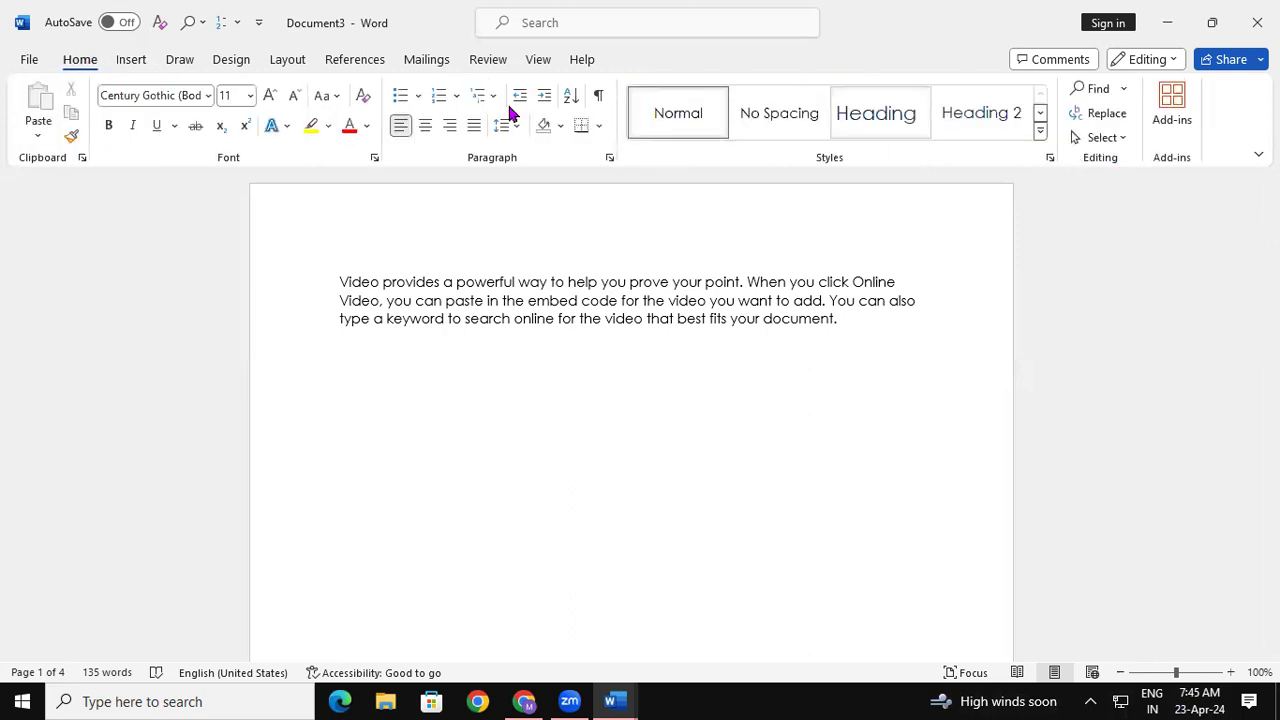
{"action": "left_click", "coordinate": [131, 60]}
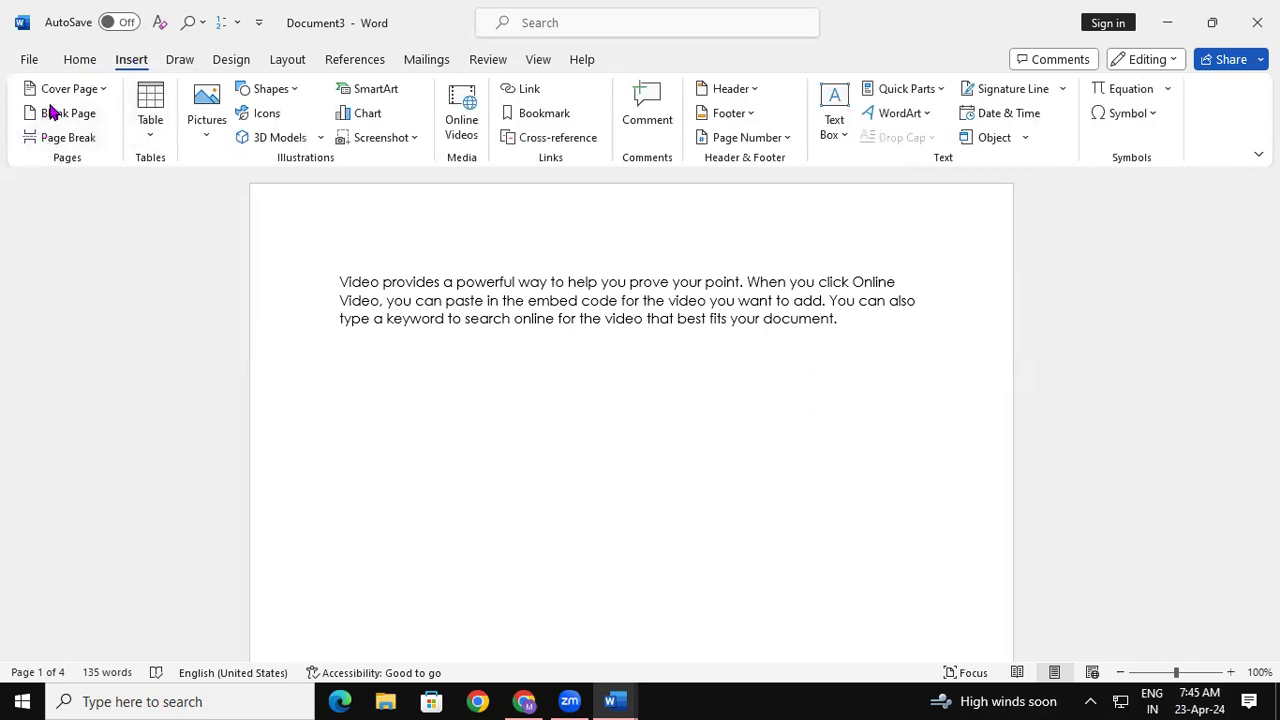